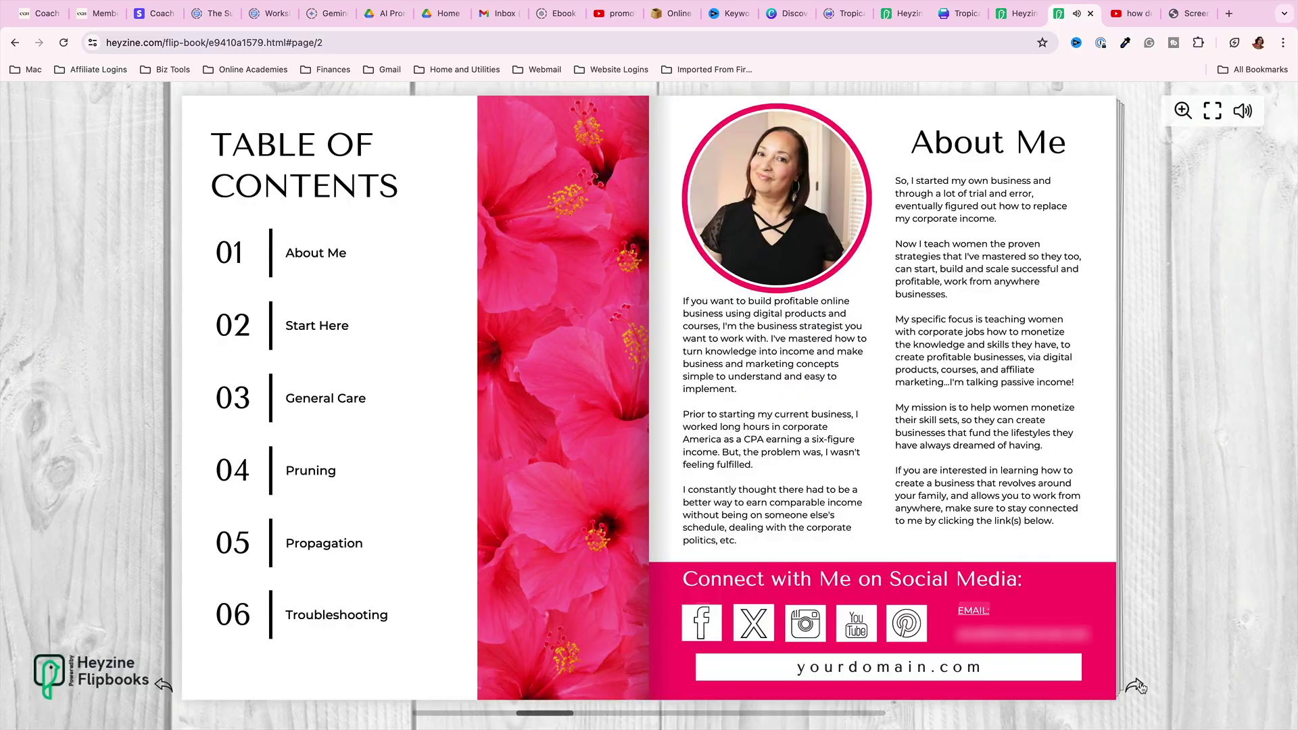
- Turn the hibiscus flipbook forward two spreads, past the contents and About Me pages
click(1134, 685)
key(Right)
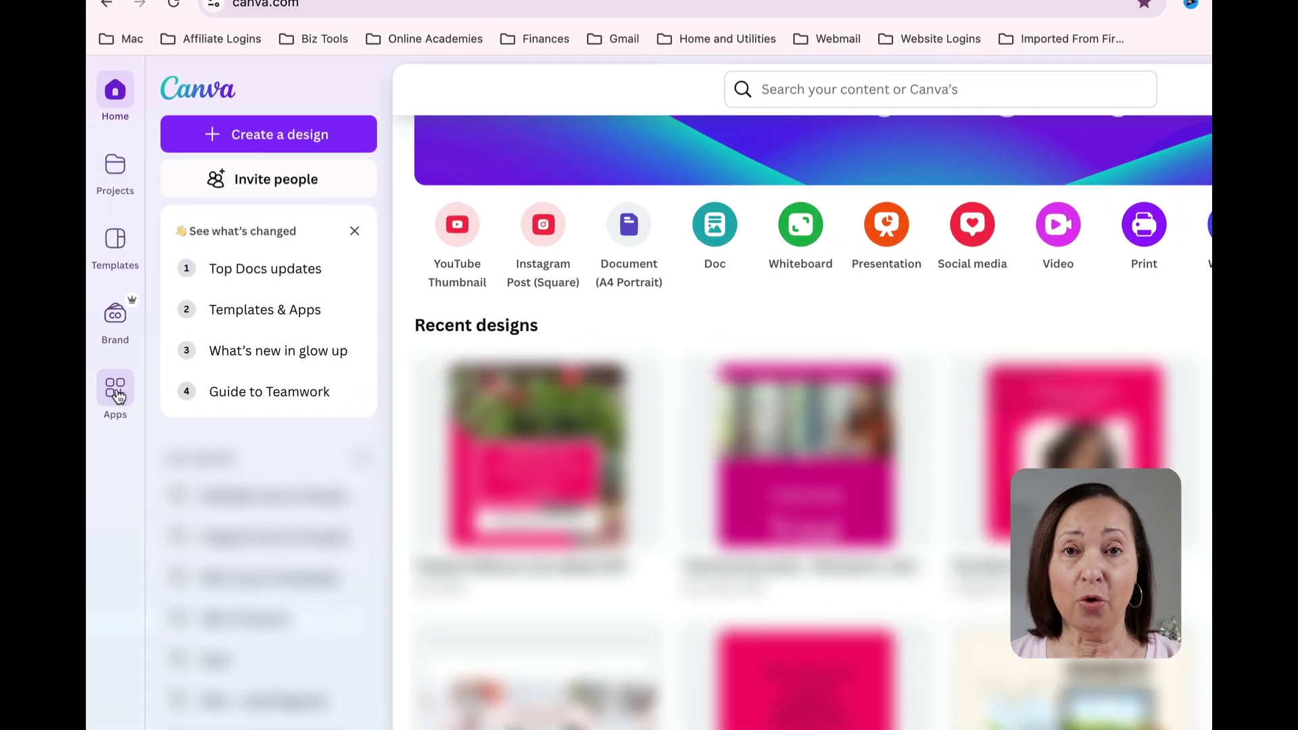
- Search Canva's apps for 'flipbook' and open the Heyzine Flipbooks app details
click(117, 392)
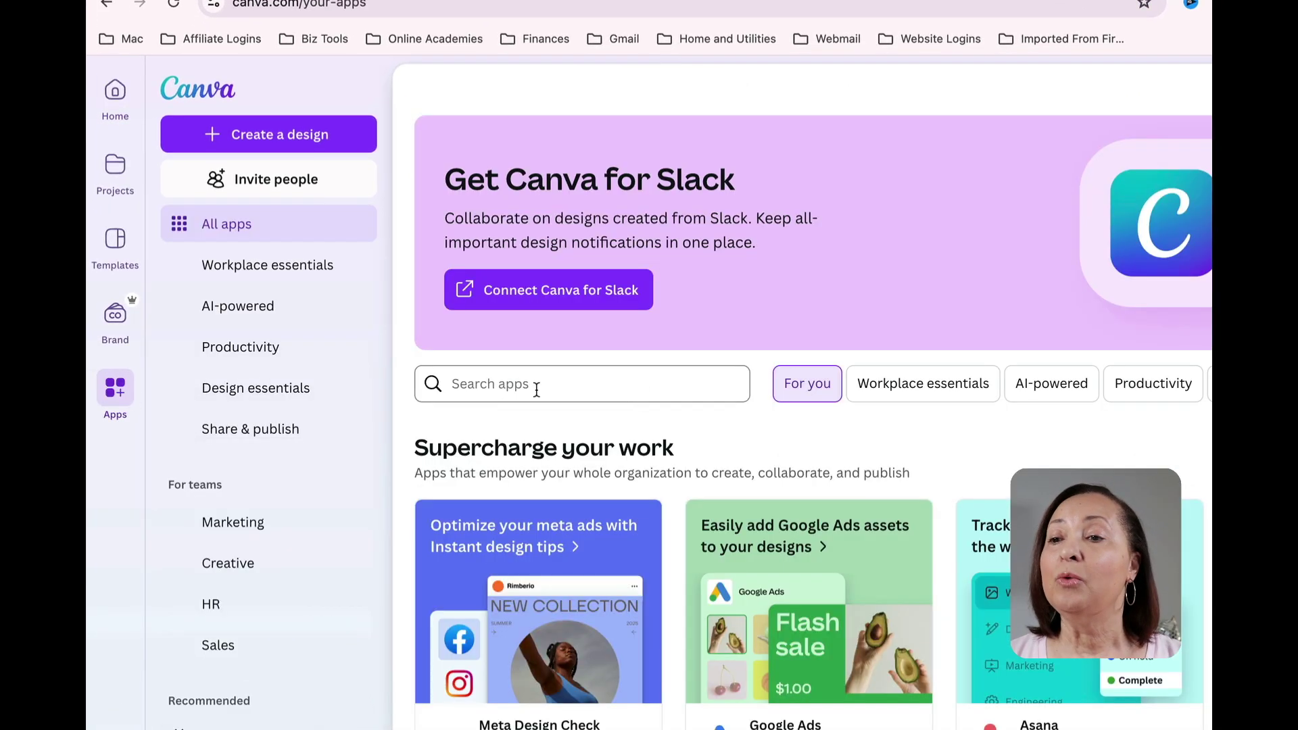
click(515, 386)
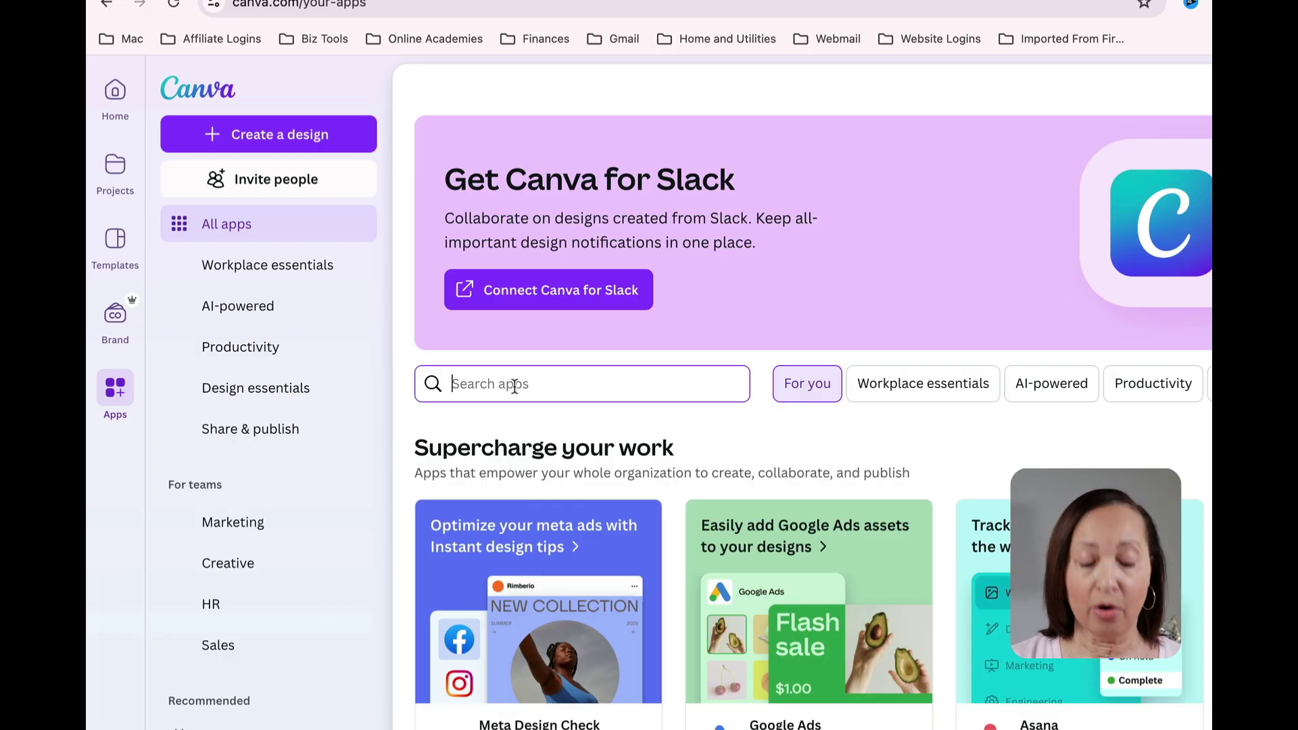
text(flip)
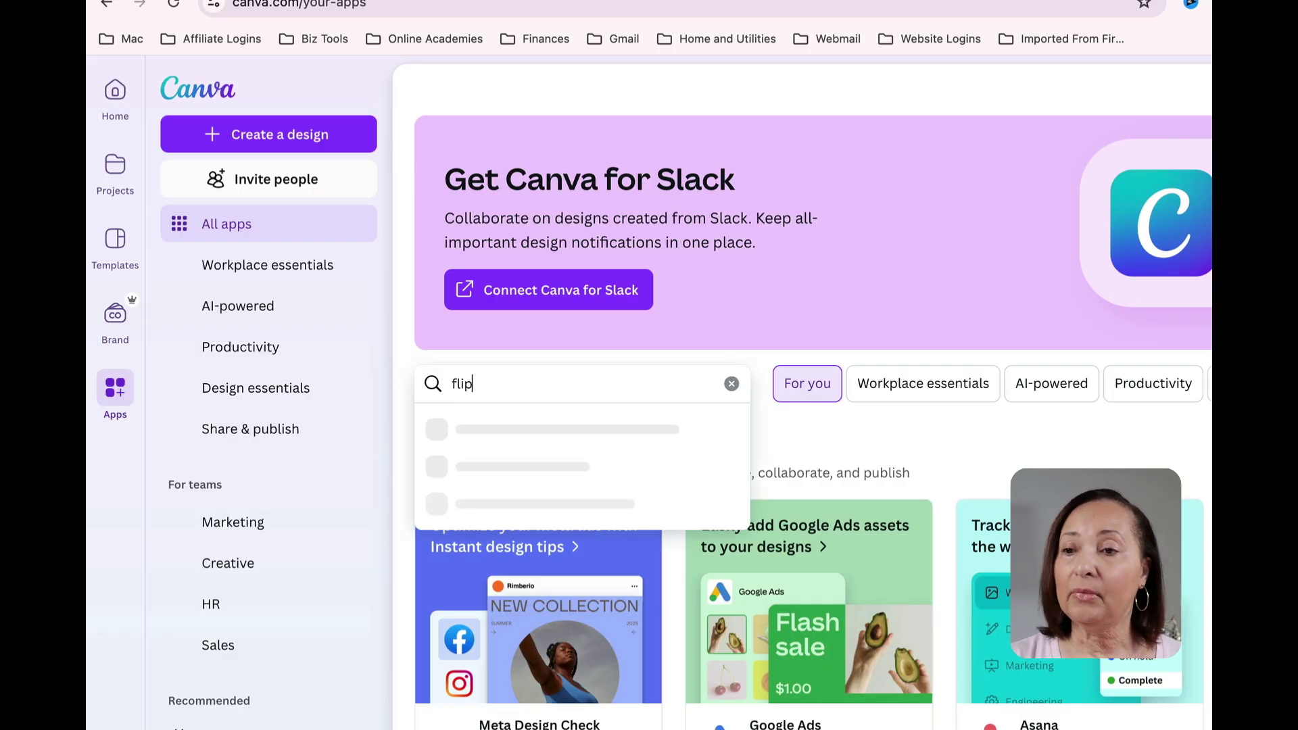
text(book)
key(Return)
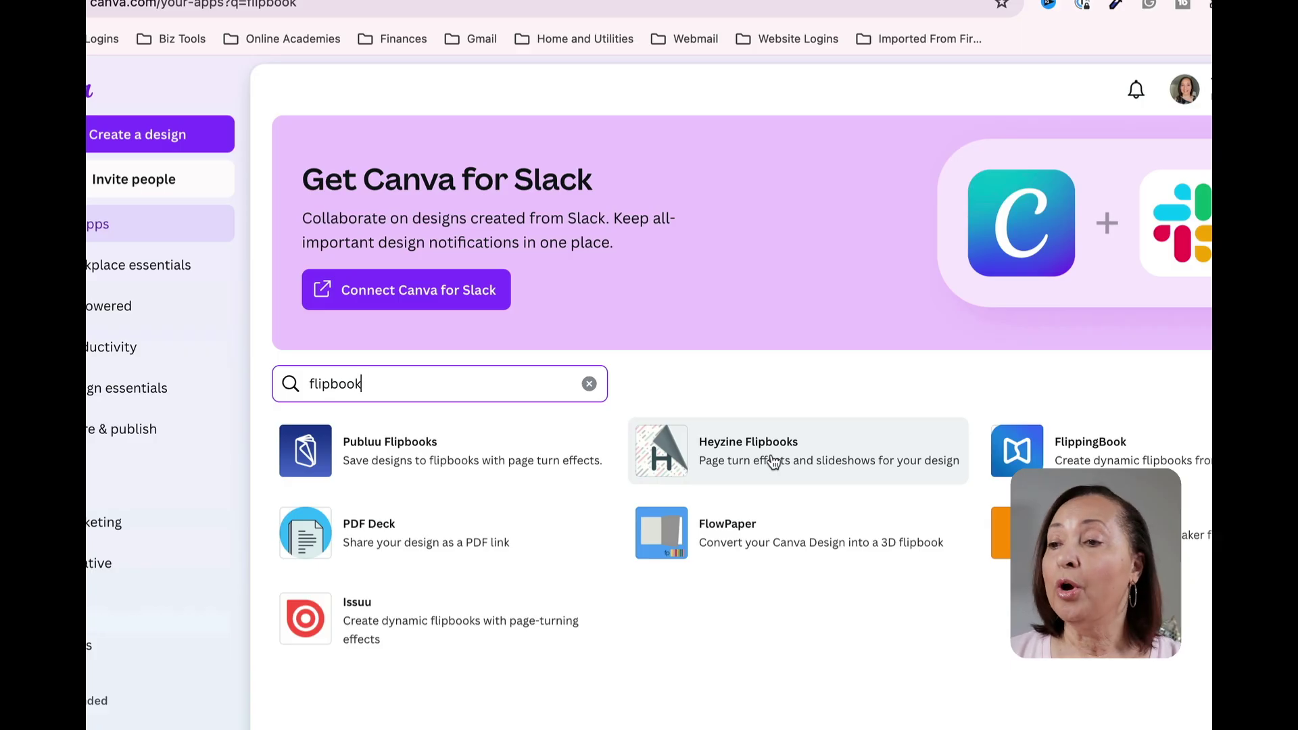
click(774, 463)
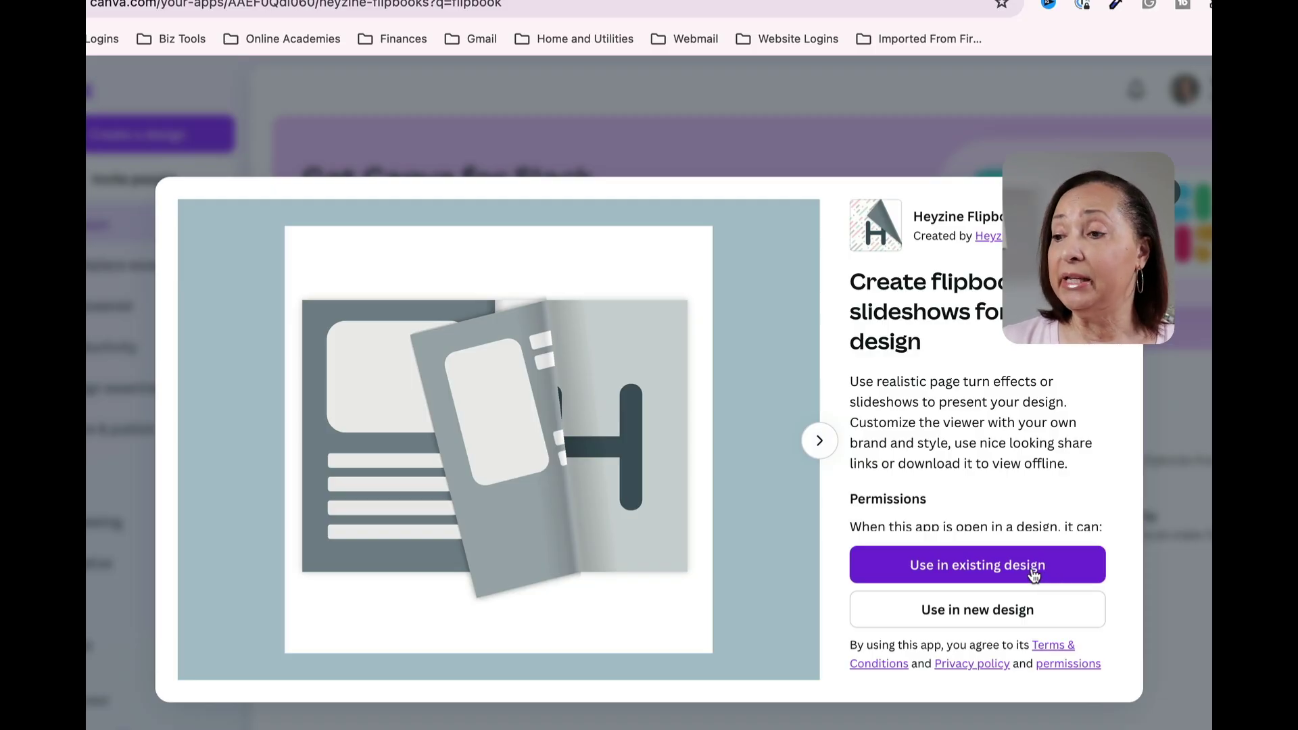
- Apply Heyzine Flipbooks to the existing 'Tropical Hibiscus Care eBook' PDF design from Your projects
click(1035, 572)
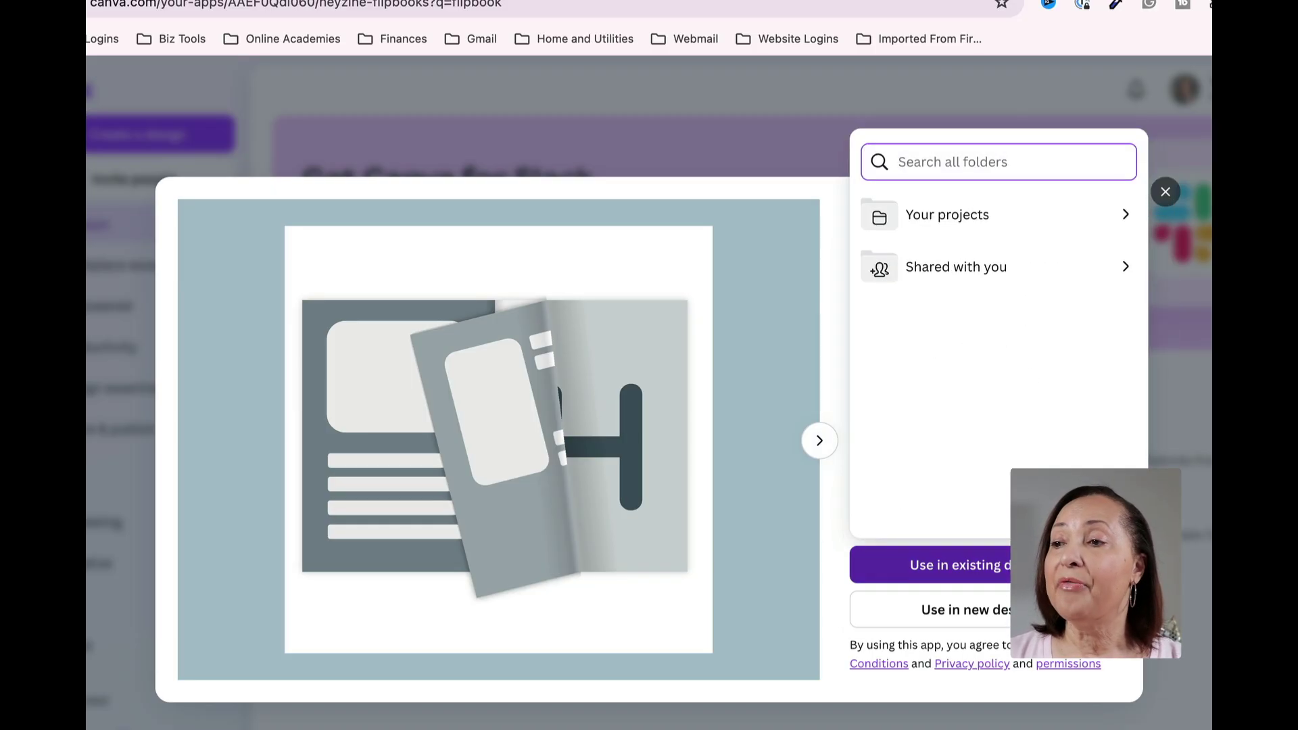
click(991, 226)
scroll(980, 365, down, 10)
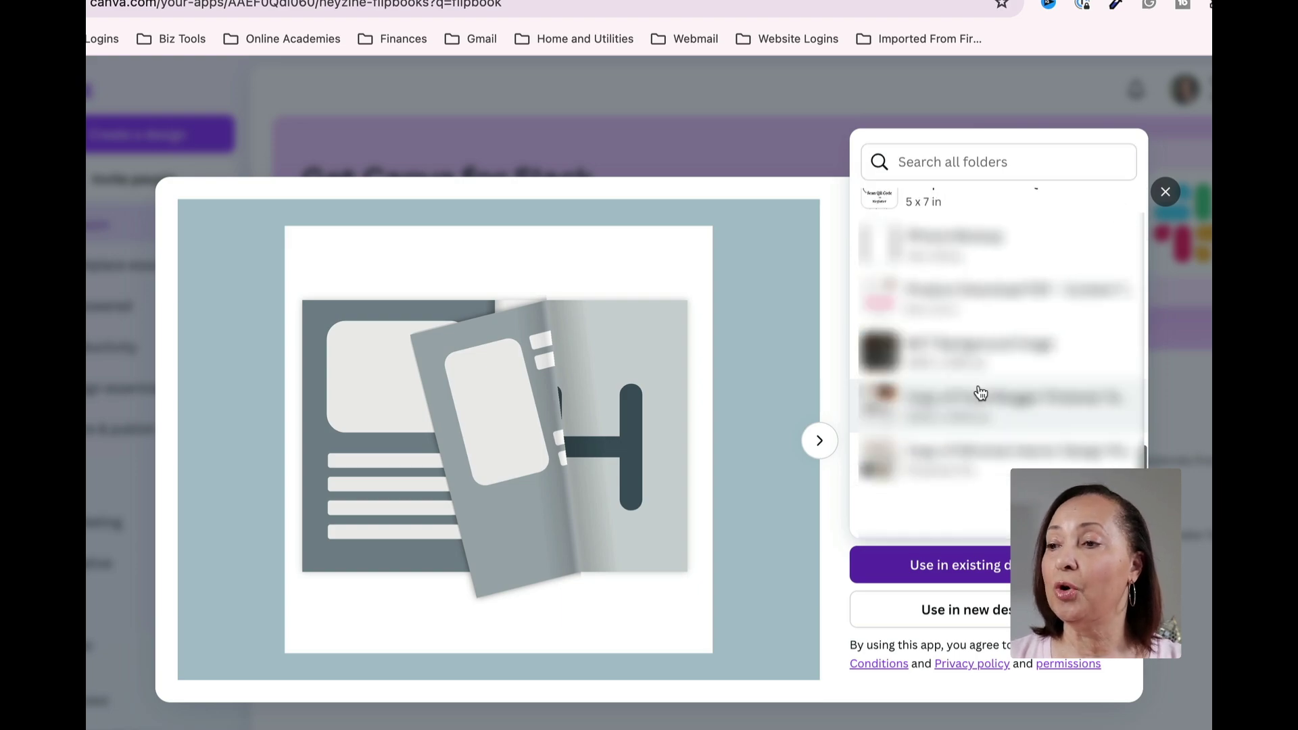
scroll(981, 393, up, 8)
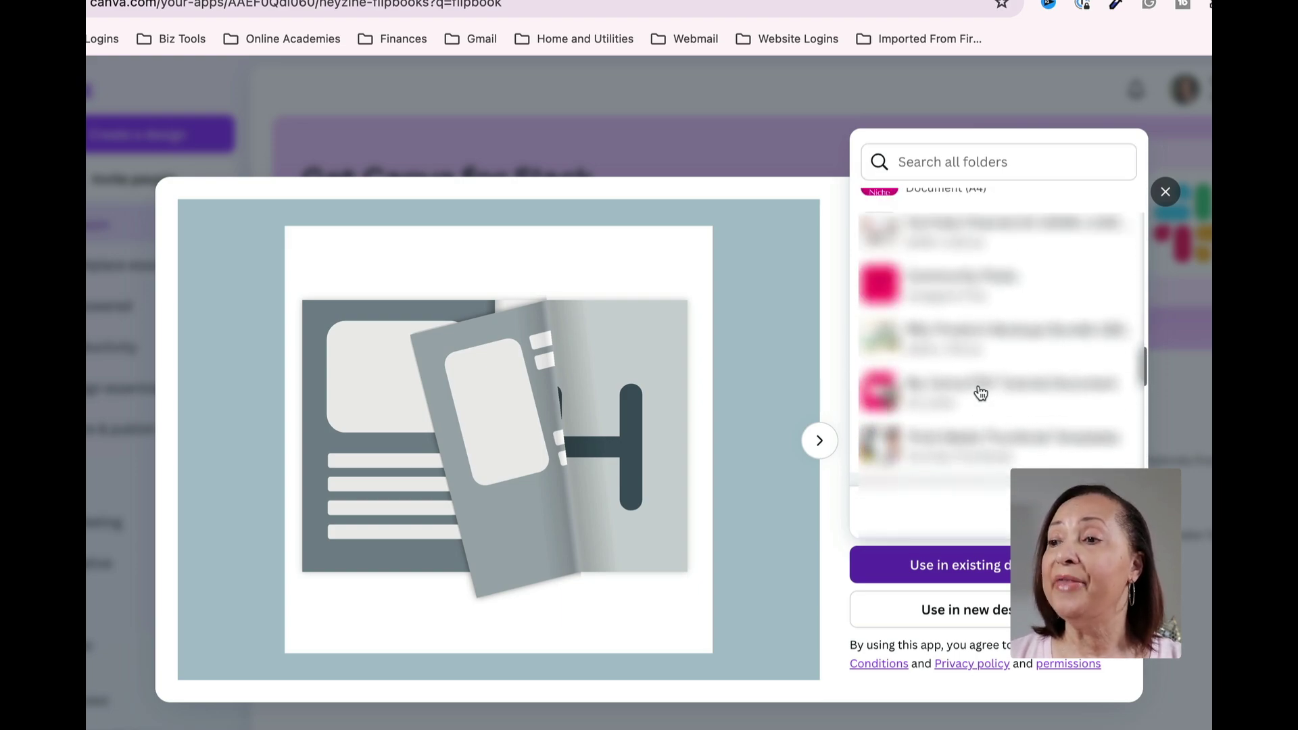
scroll(981, 389, up, 5)
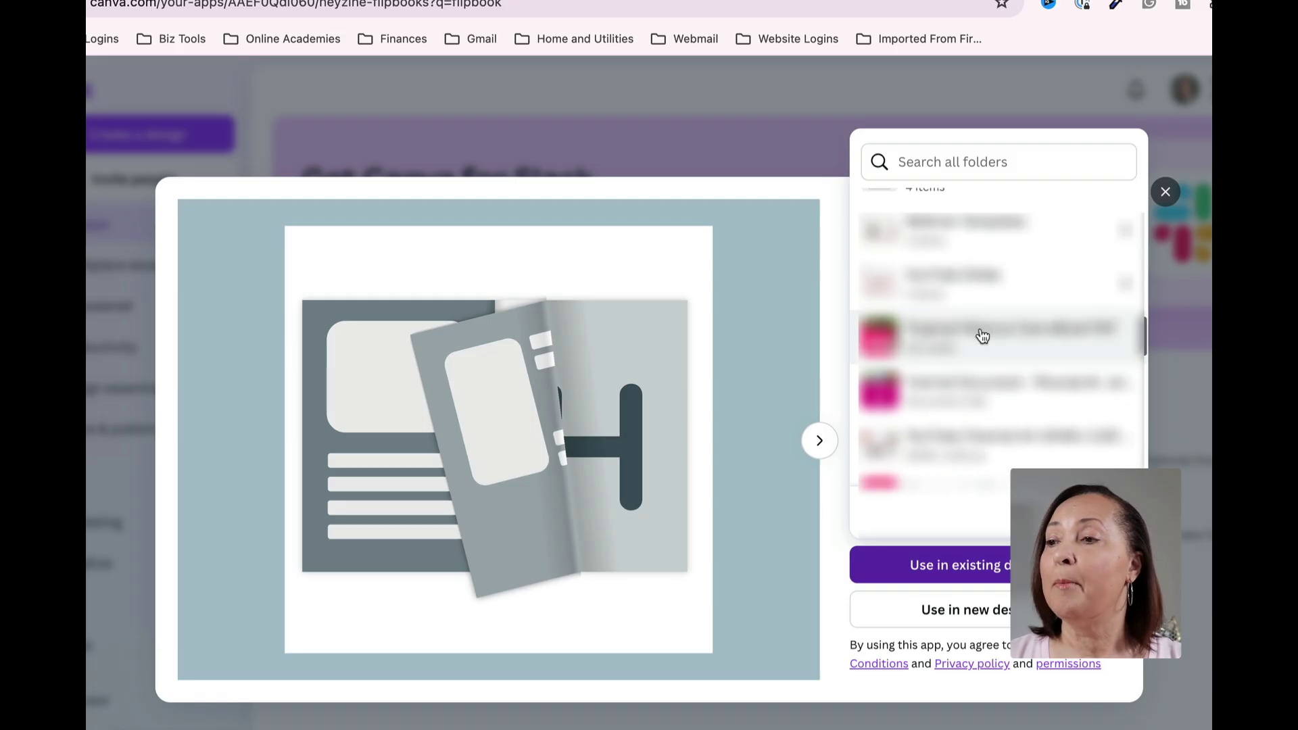
click(979, 339)
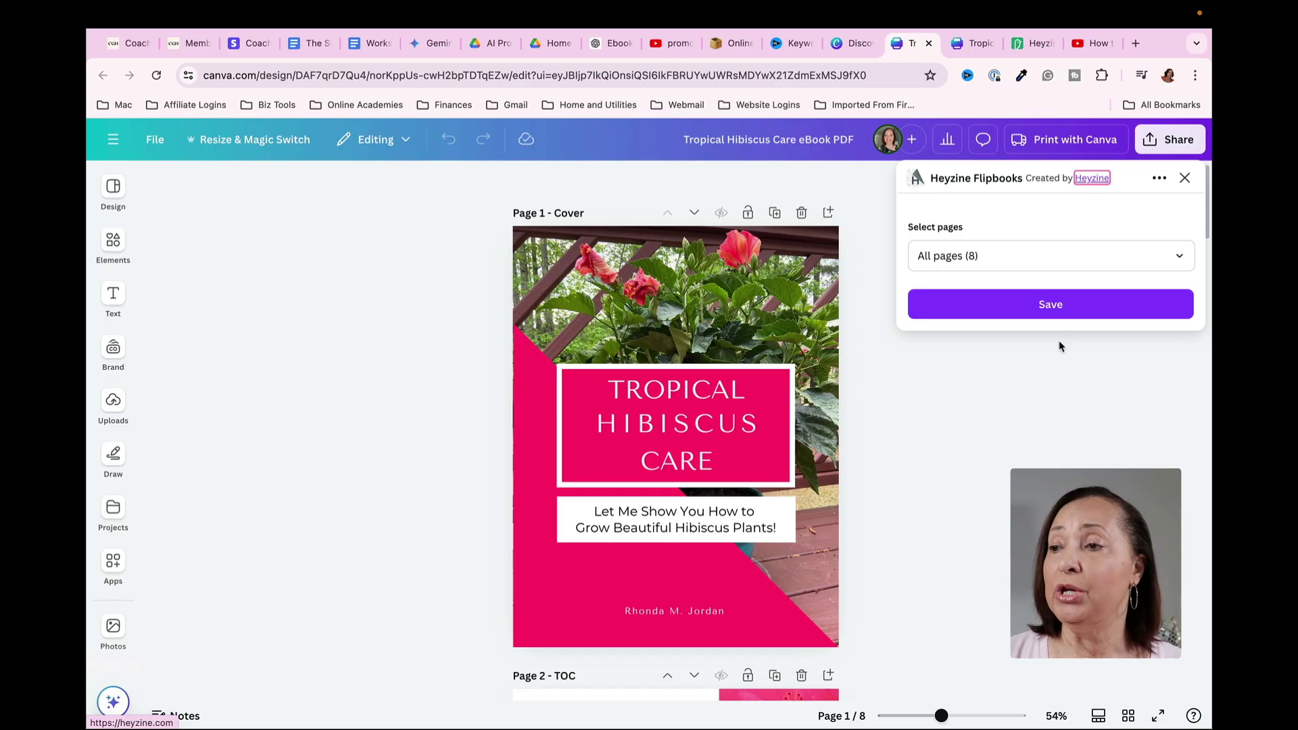
- Keep all 8 pages selected, including the download page, and save them to Heyzine
click(1174, 254)
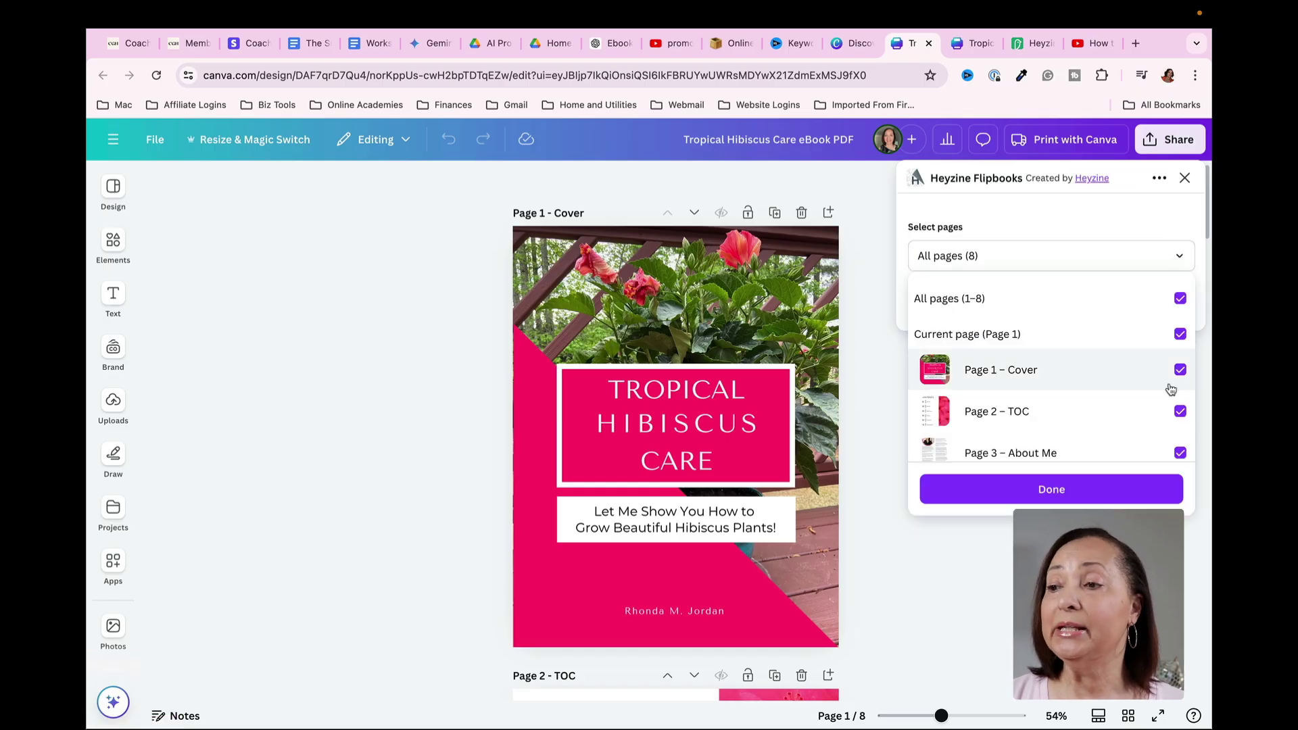
scroll(1093, 404, down, 4)
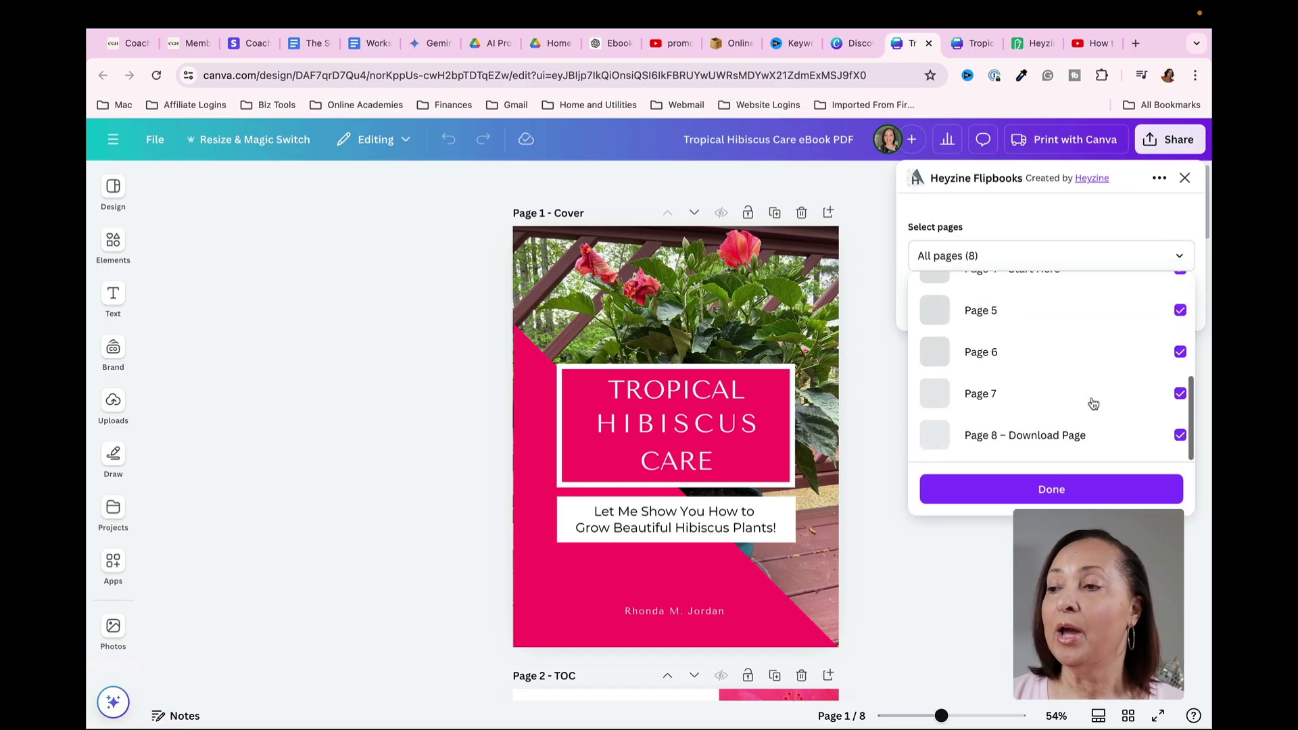
click(1180, 436)
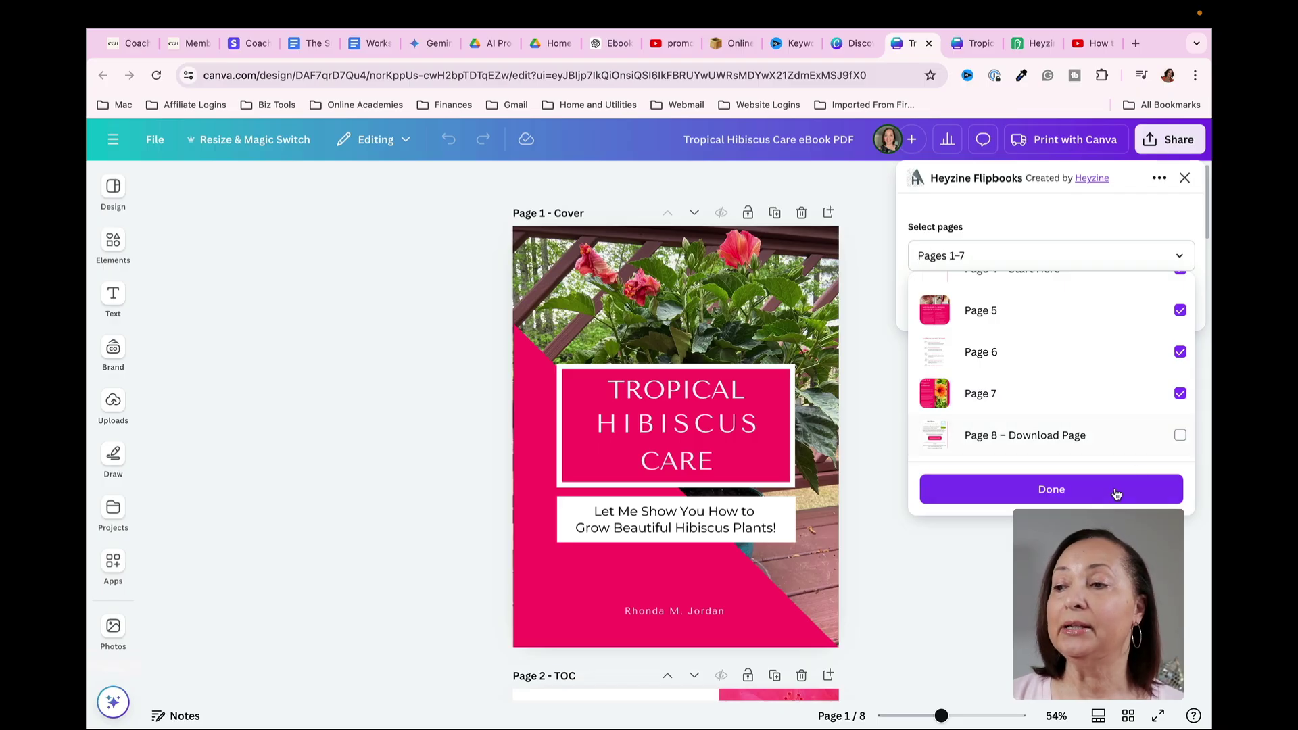
click(1143, 445)
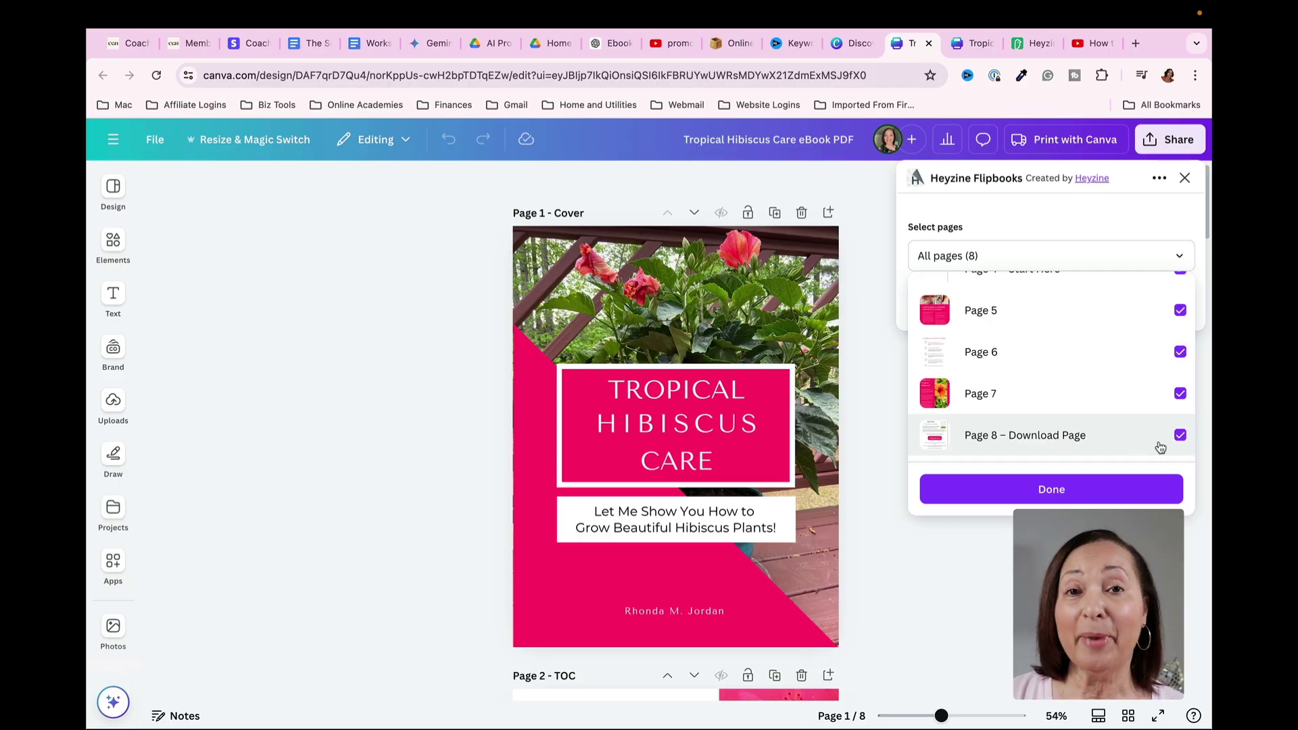
click(1050, 491)
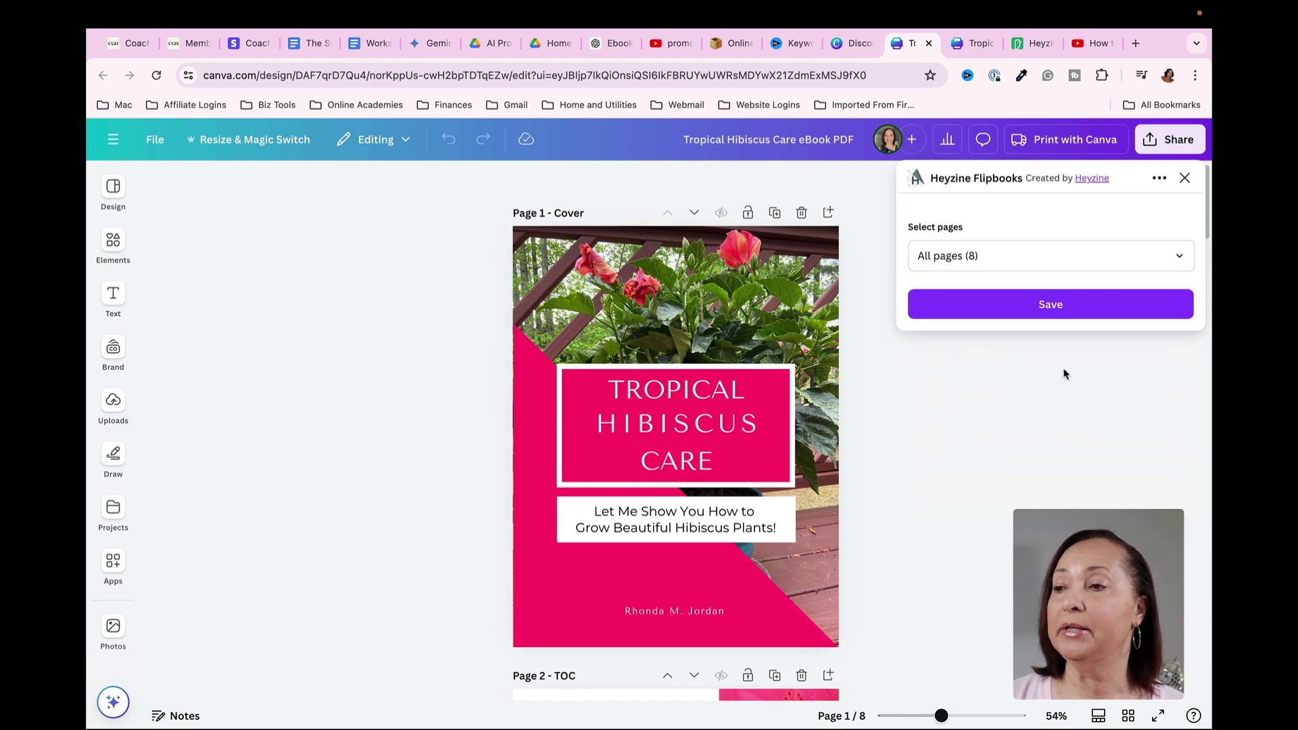
click(1067, 309)
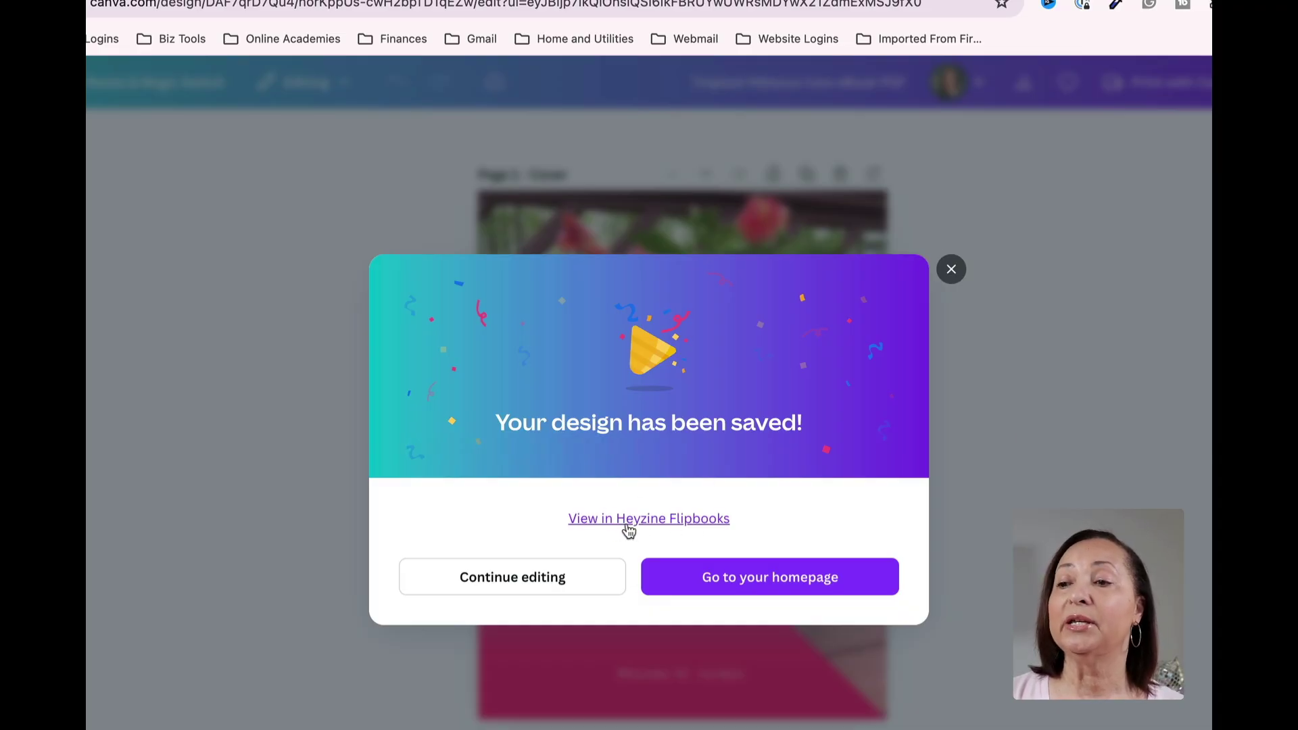
- Open the new hibiscus flipbook in Heyzine and close the Welcome to Heyzine popup
click(649, 520)
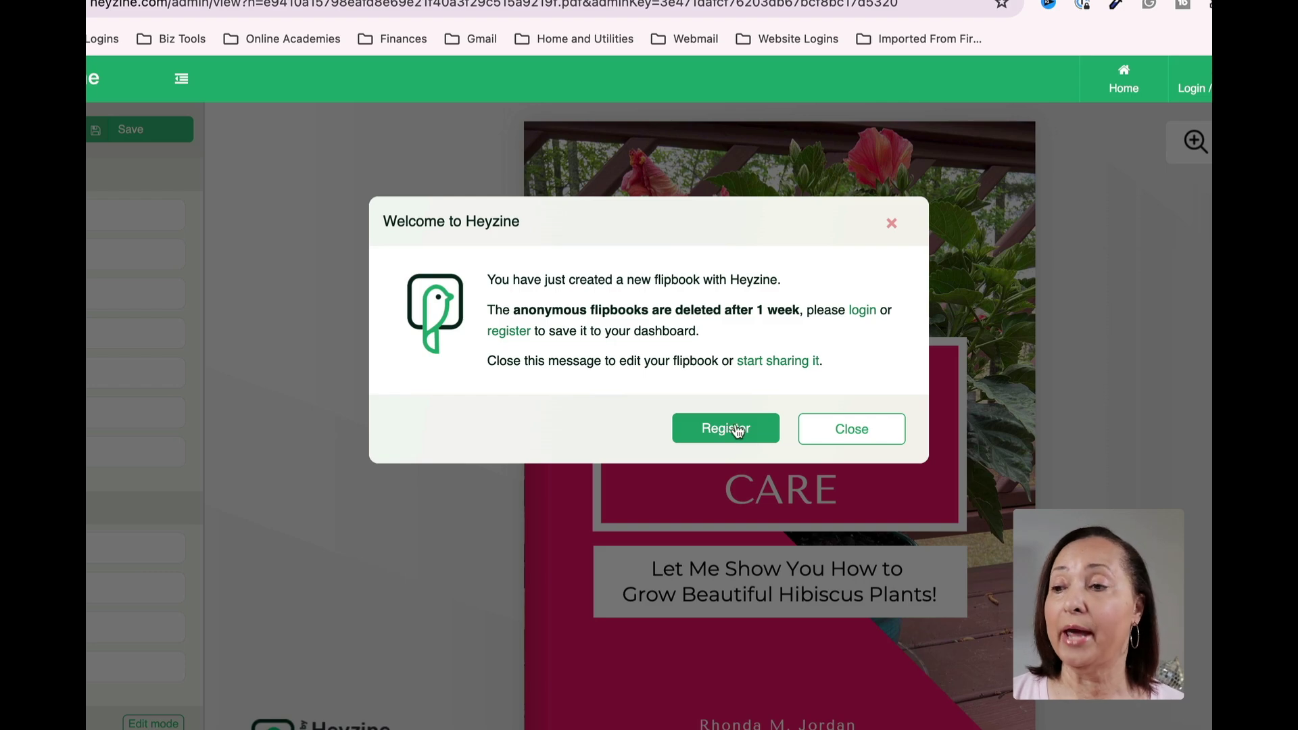
click(853, 433)
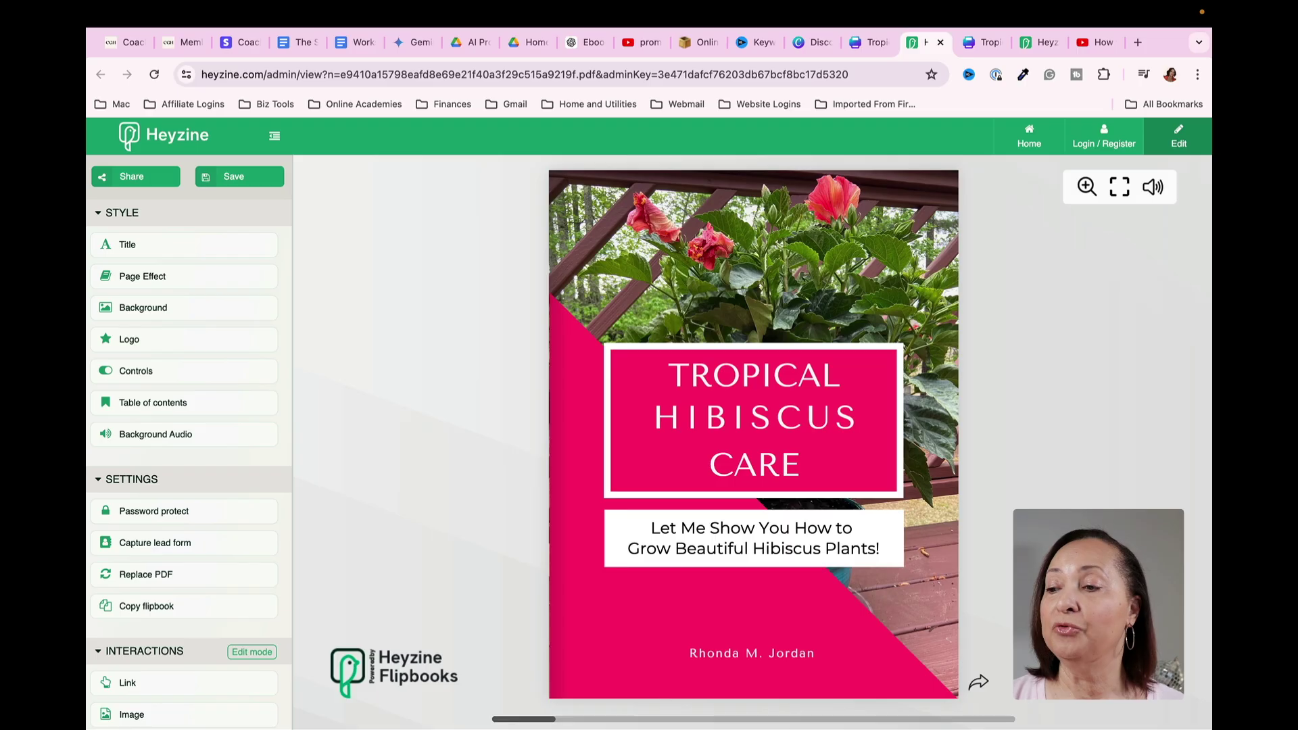
- Flip ahead to the Developing and Tropical Hibiscus spread, back to the cover, and mute sound
click(980, 684)
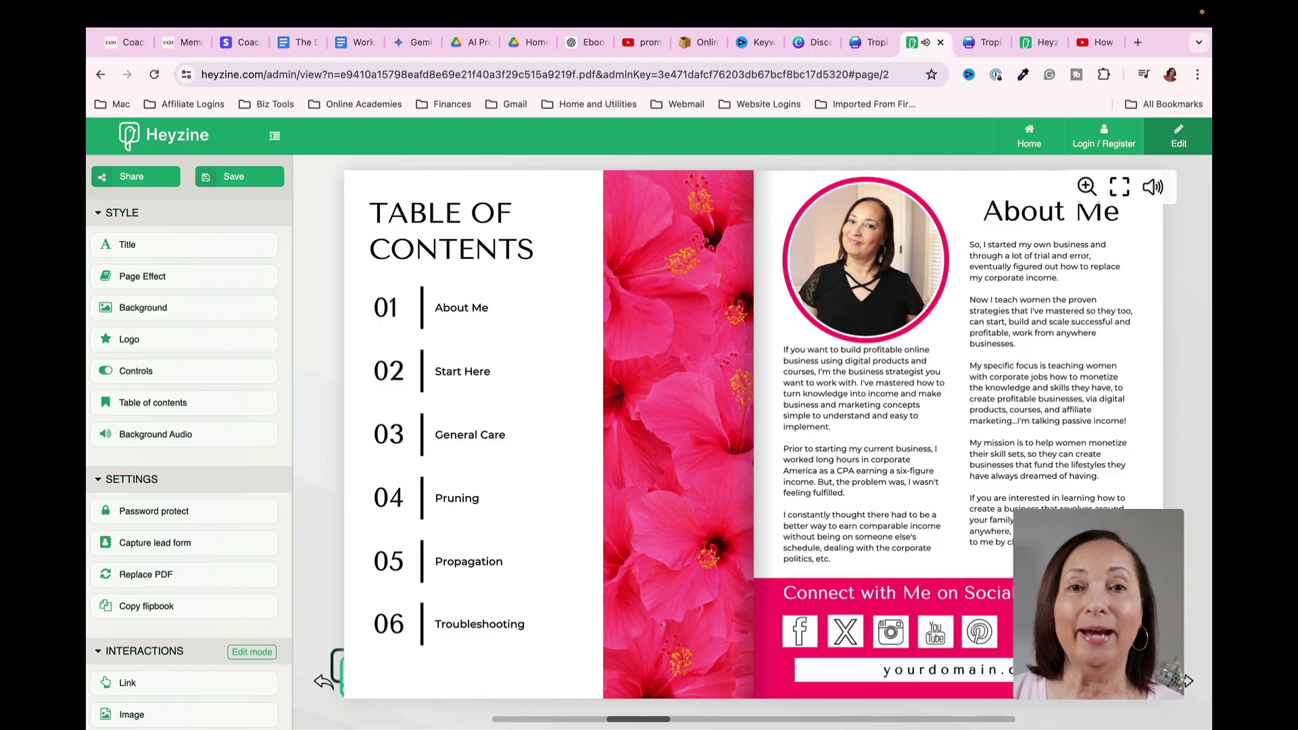
click(1189, 685)
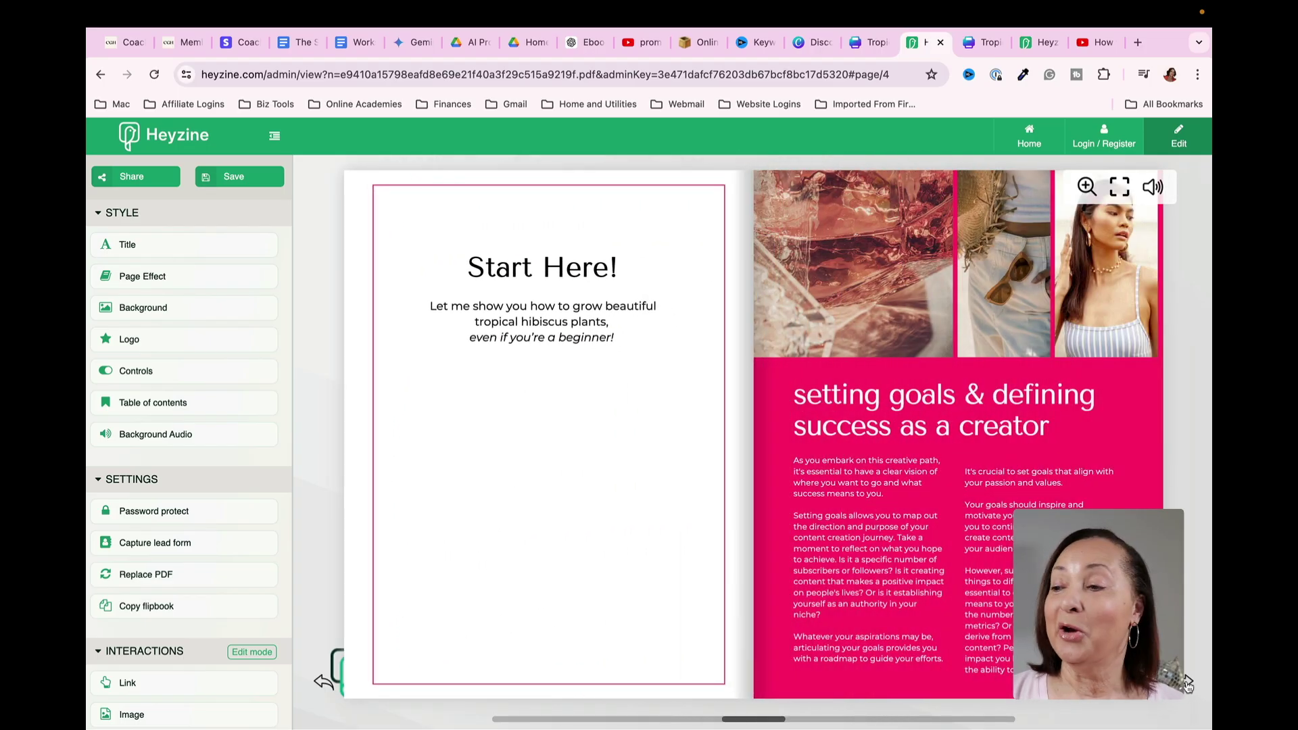
click(1188, 685)
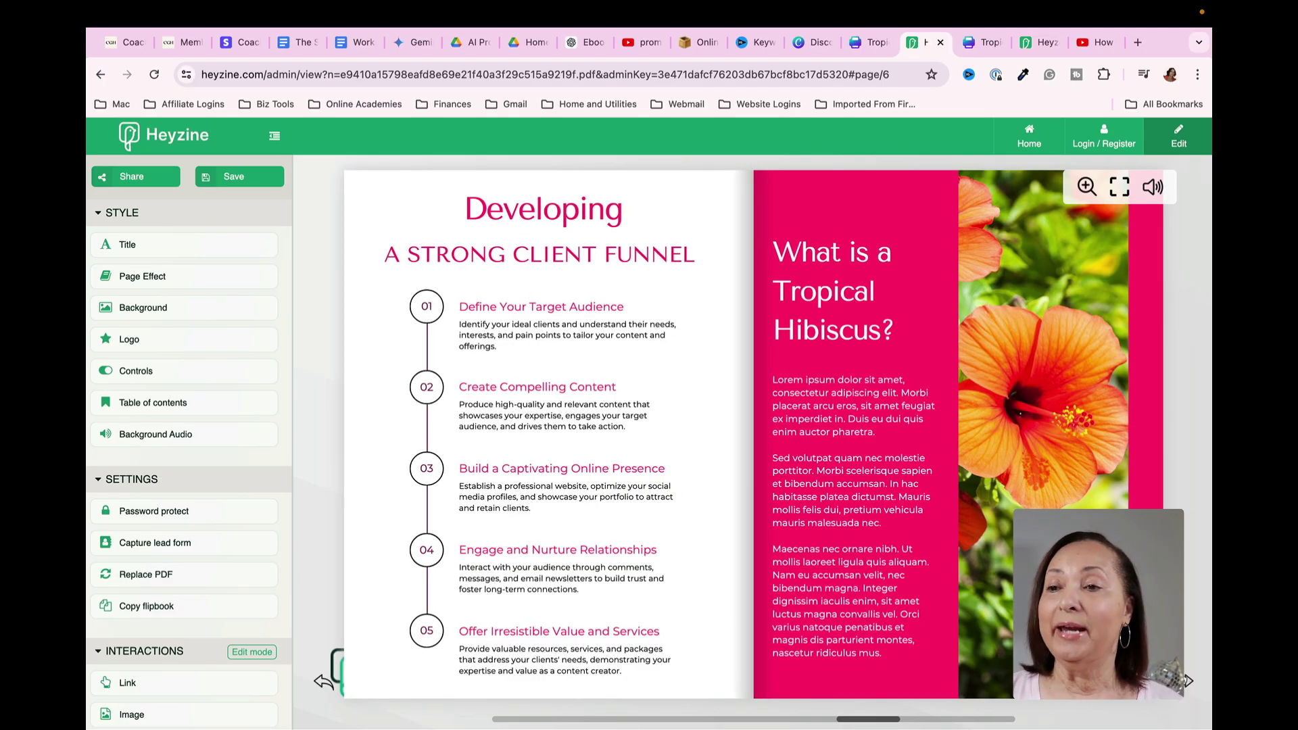
click(323, 682)
click(324, 682)
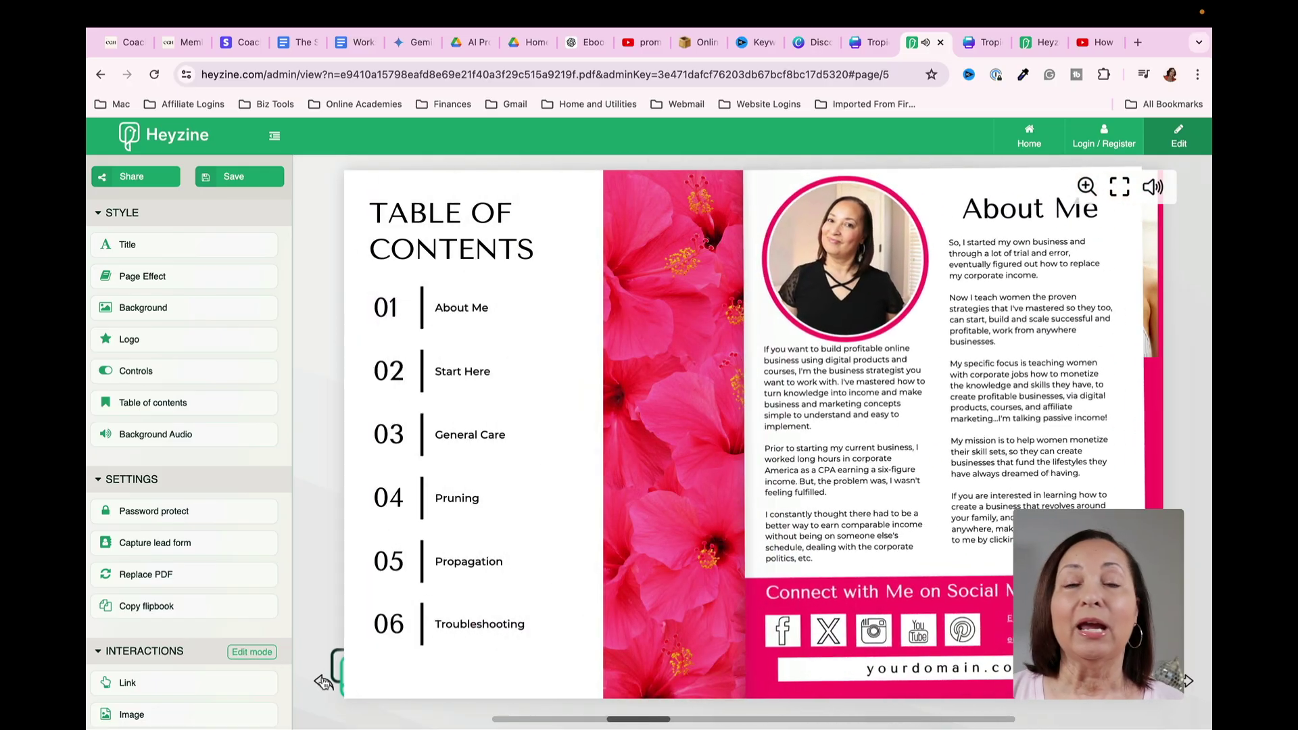
click(323, 682)
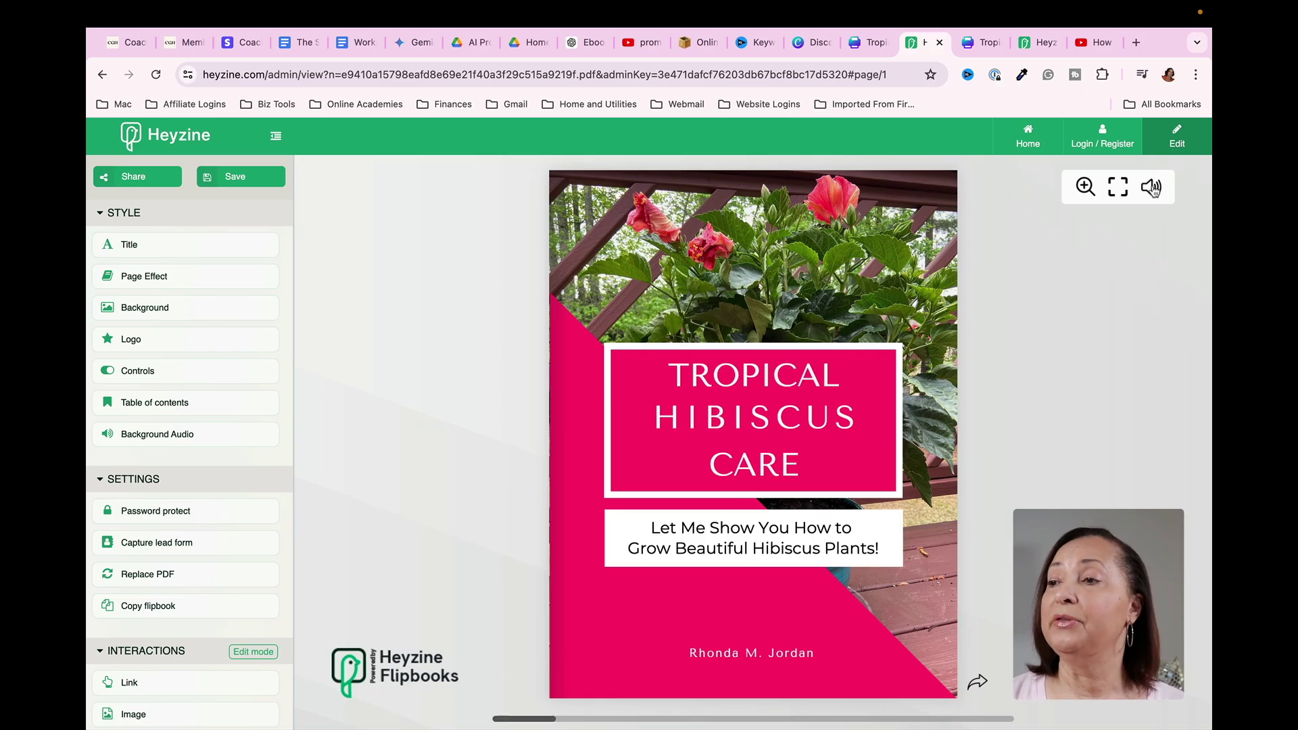
click(1151, 189)
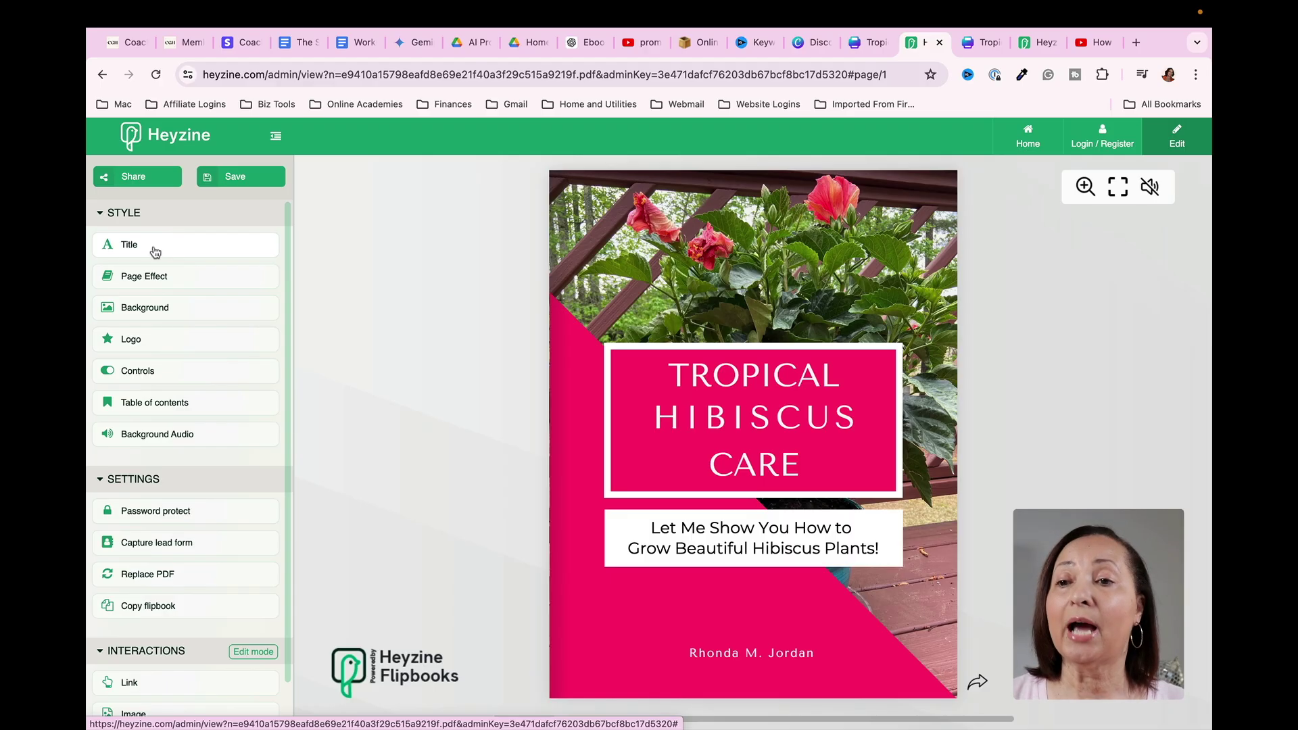
- Save the title settings, then switch off 'Show titles on the flipbook's background' and save
click(155, 250)
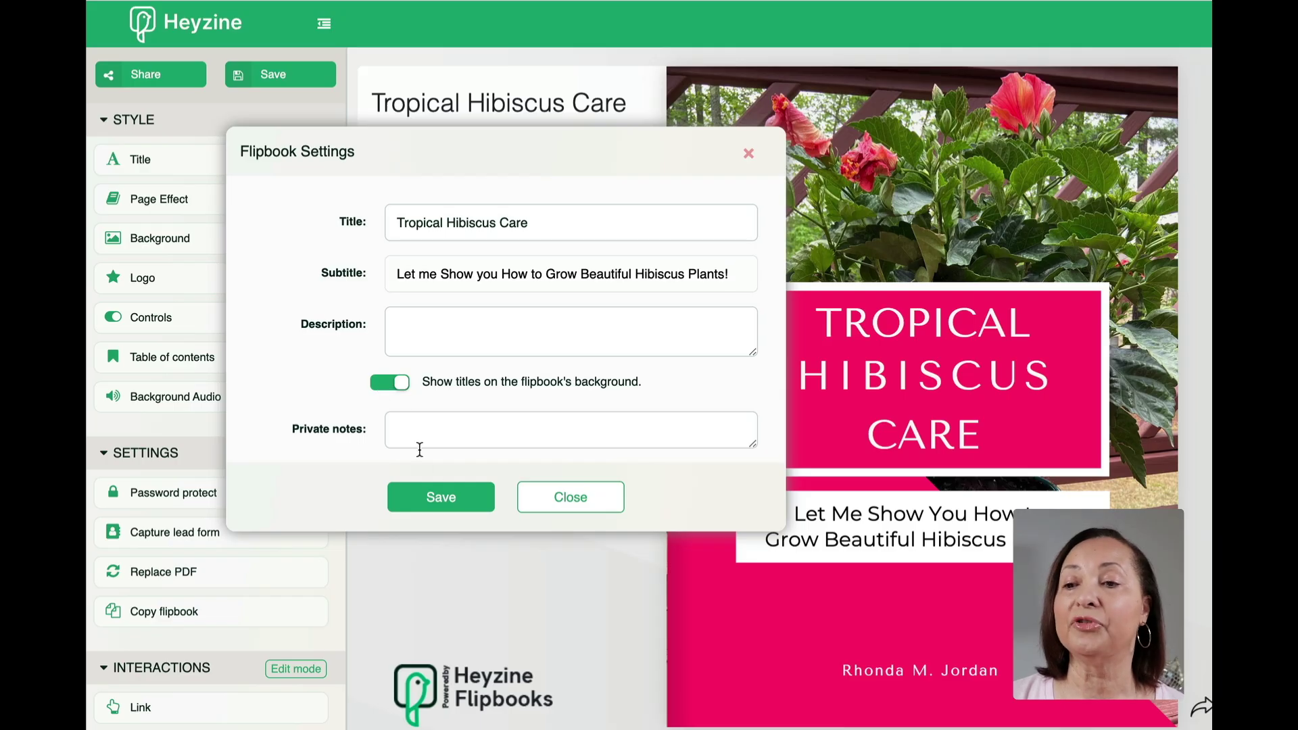
click(453, 499)
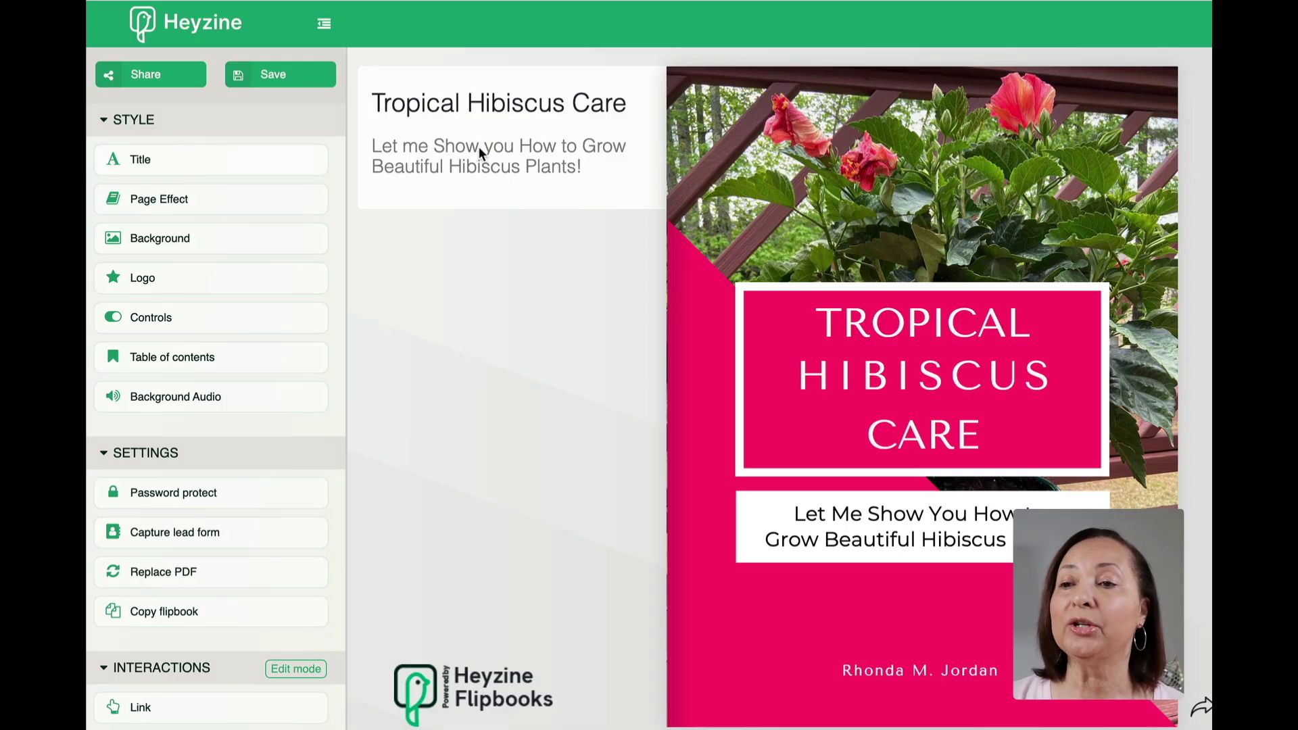
click(249, 162)
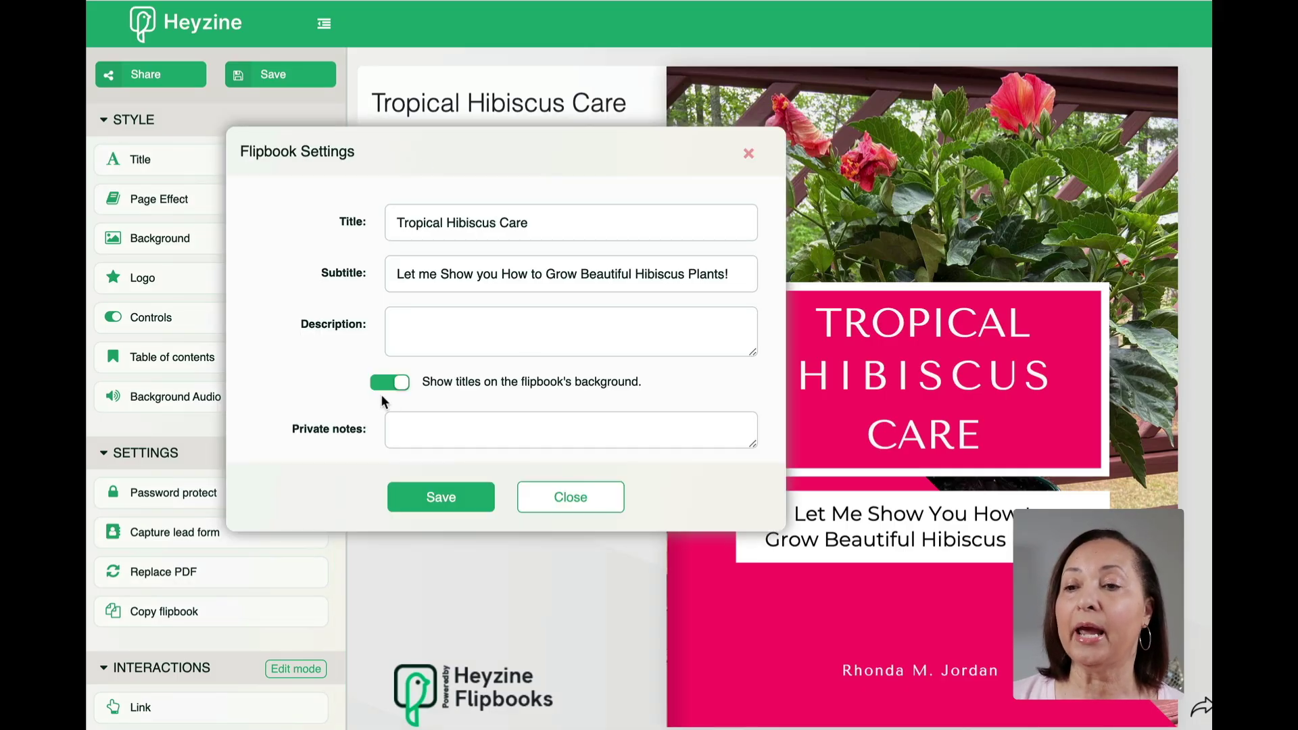
click(385, 385)
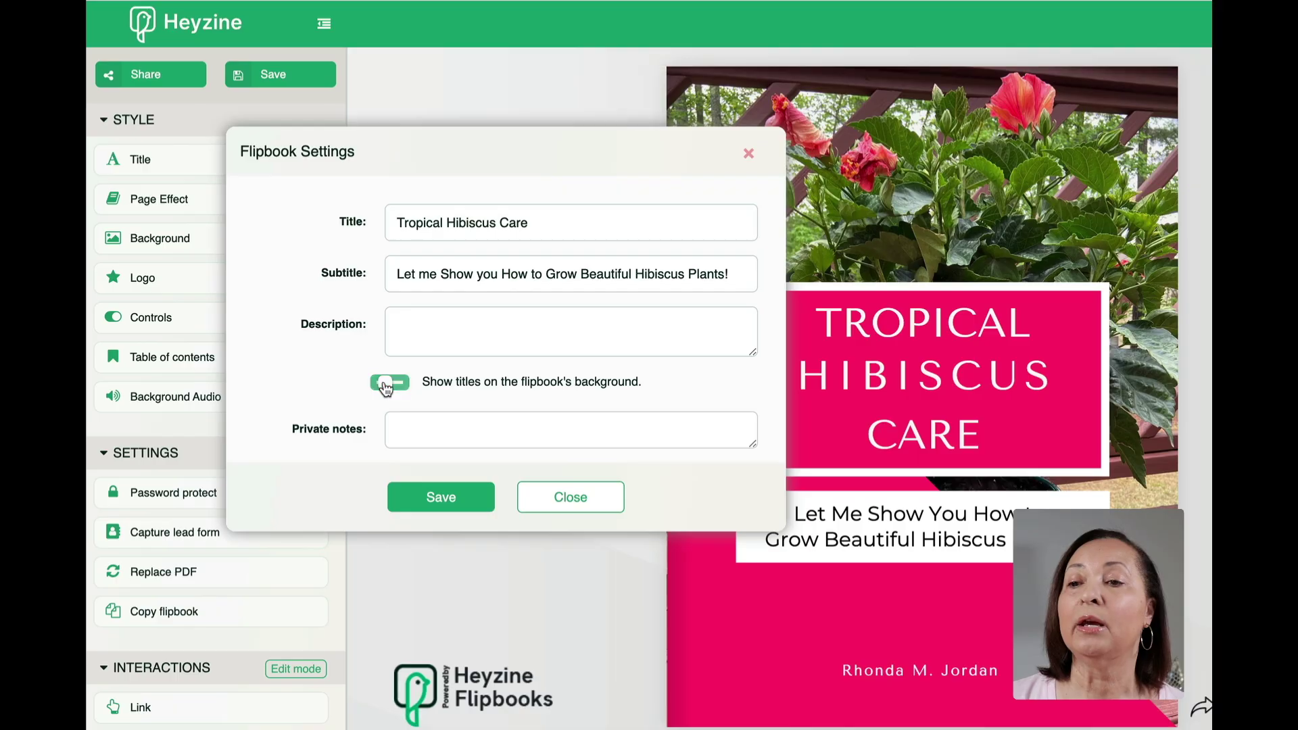
click(441, 498)
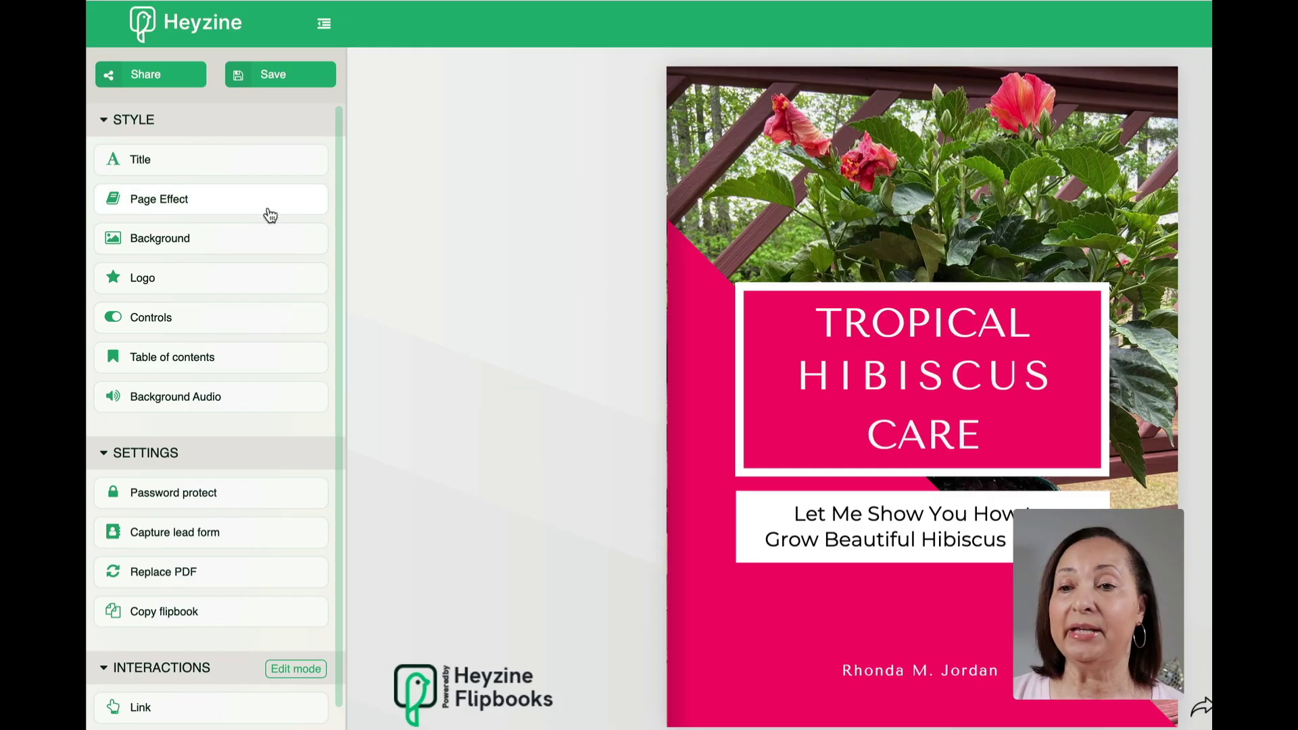
- Change the Page Effect dropdown from Magazine to Book and close the settings
click(204, 208)
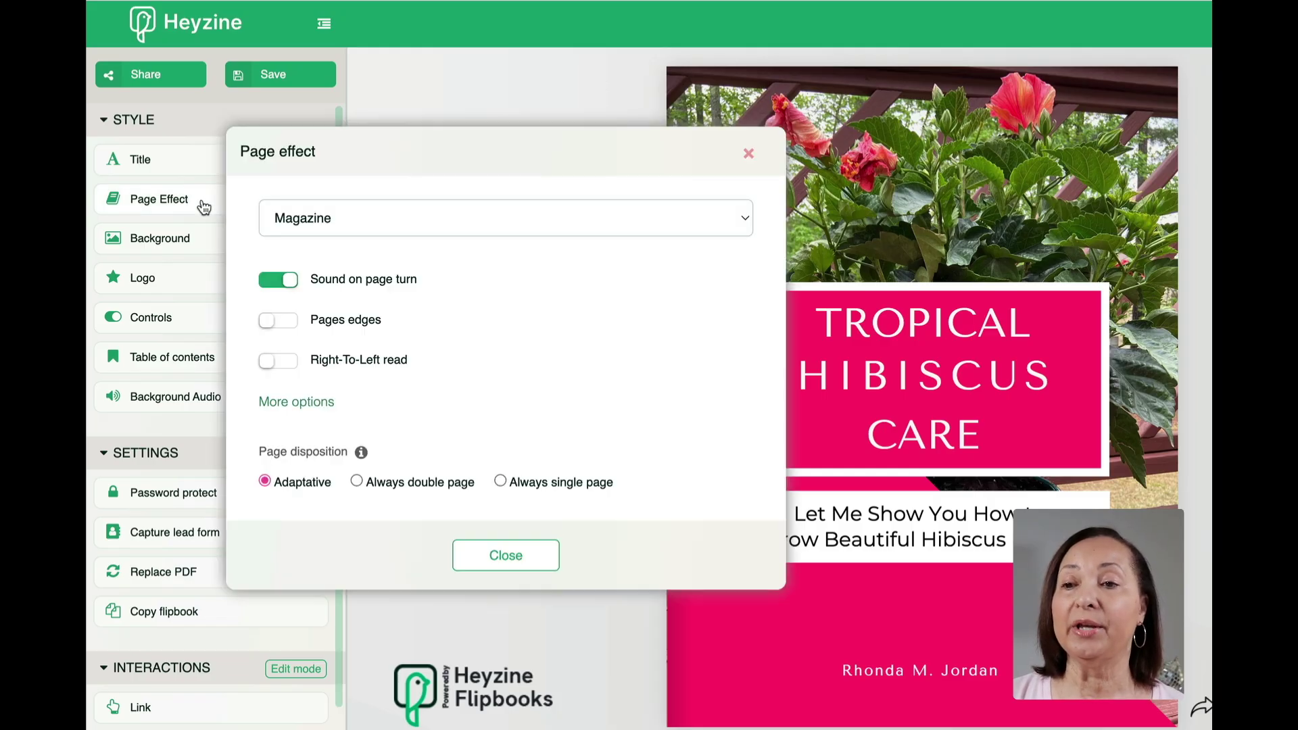
click(744, 219)
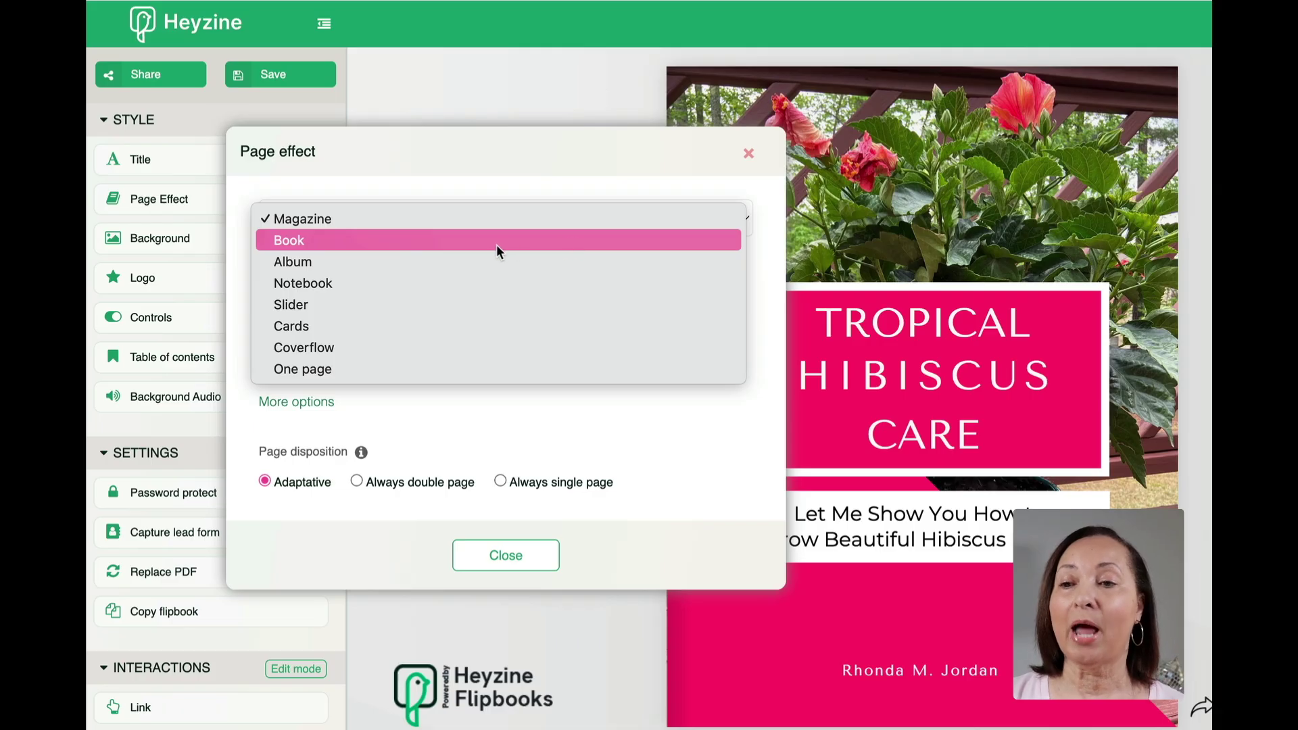
click(466, 245)
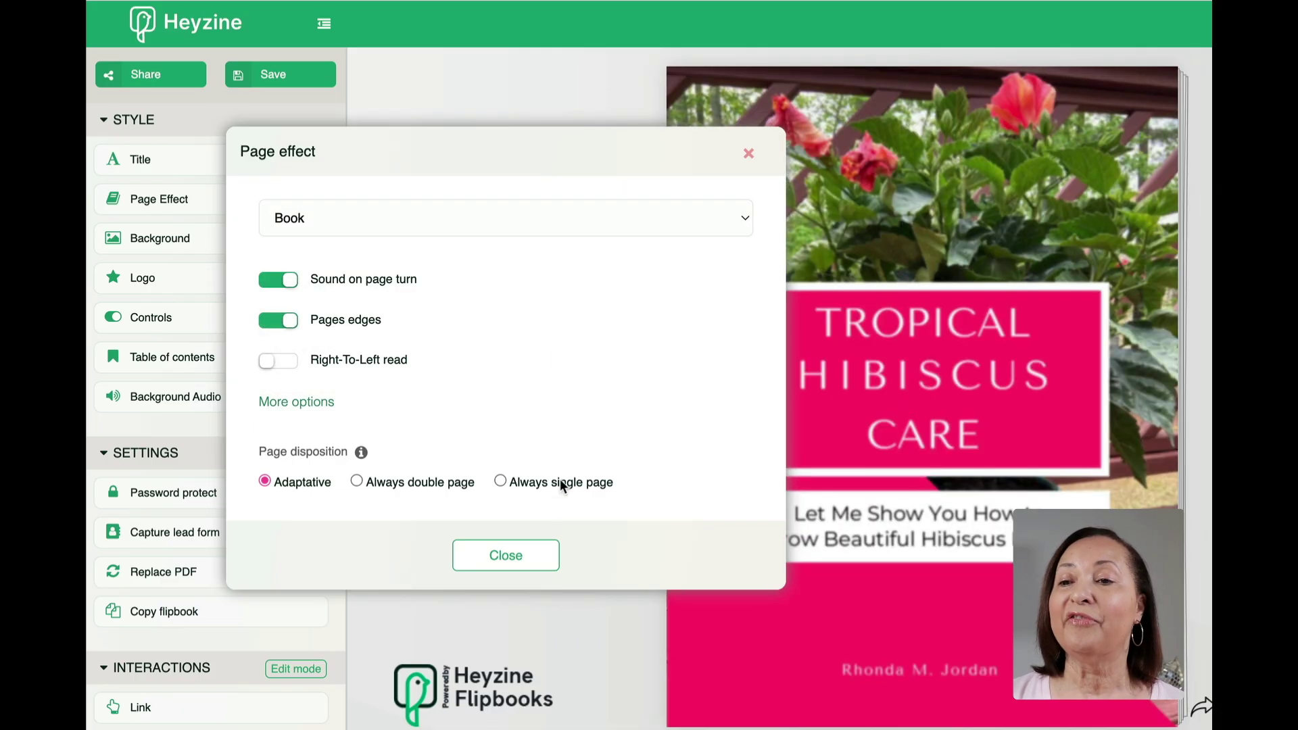
click(548, 551)
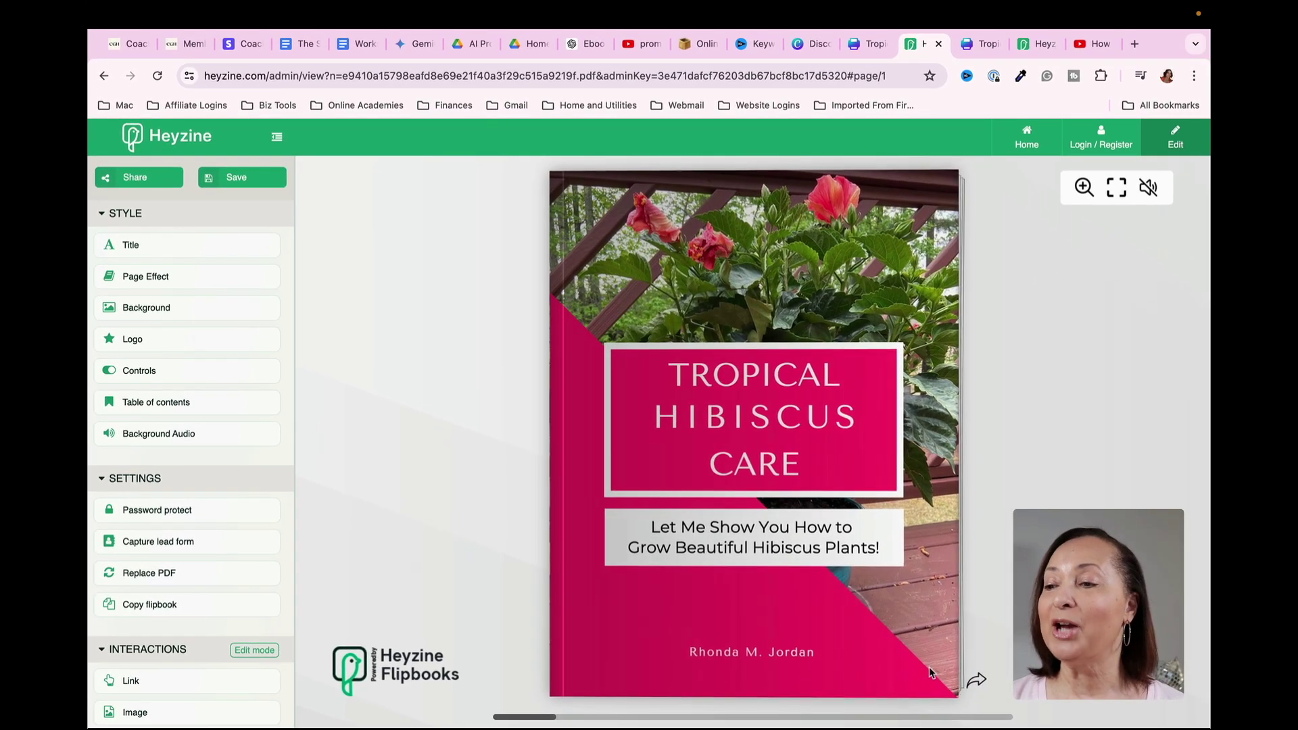
- Preview up to the What is a Tropical Hibiscus spread, then set the Notebook page effect
click(976, 681)
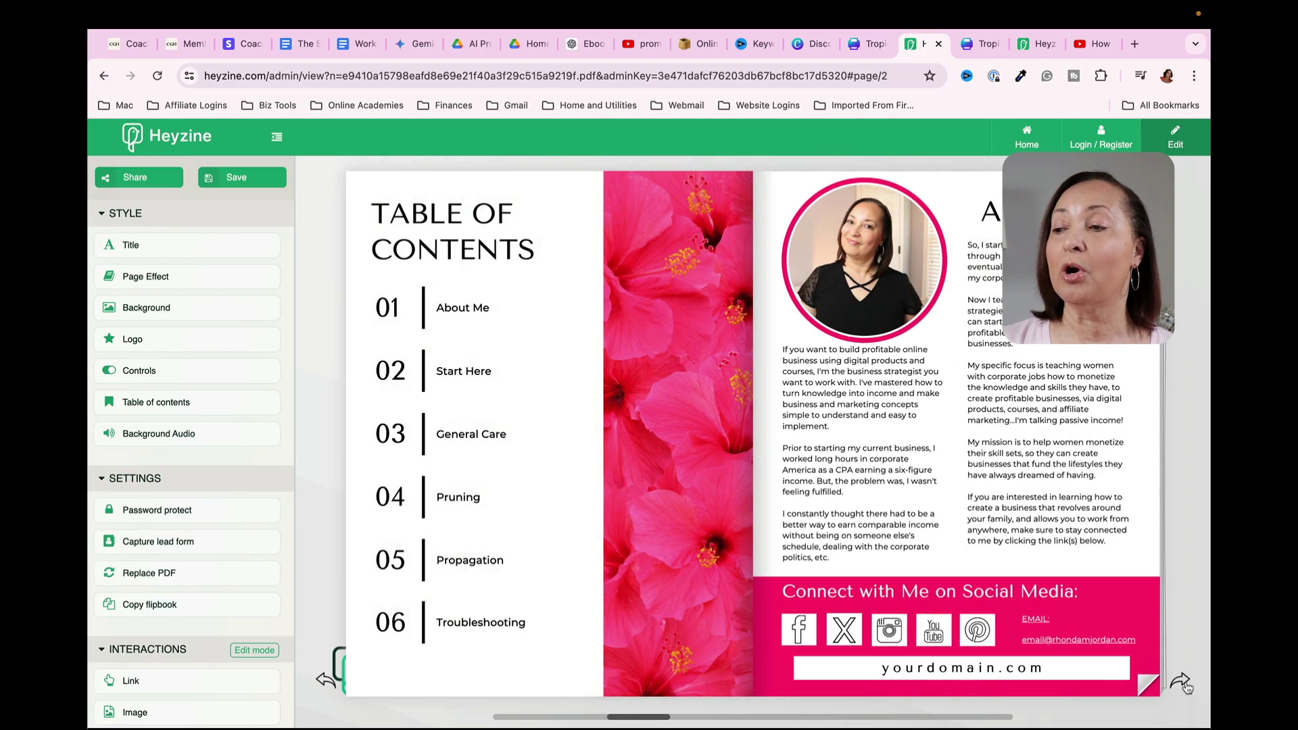
click(1187, 684)
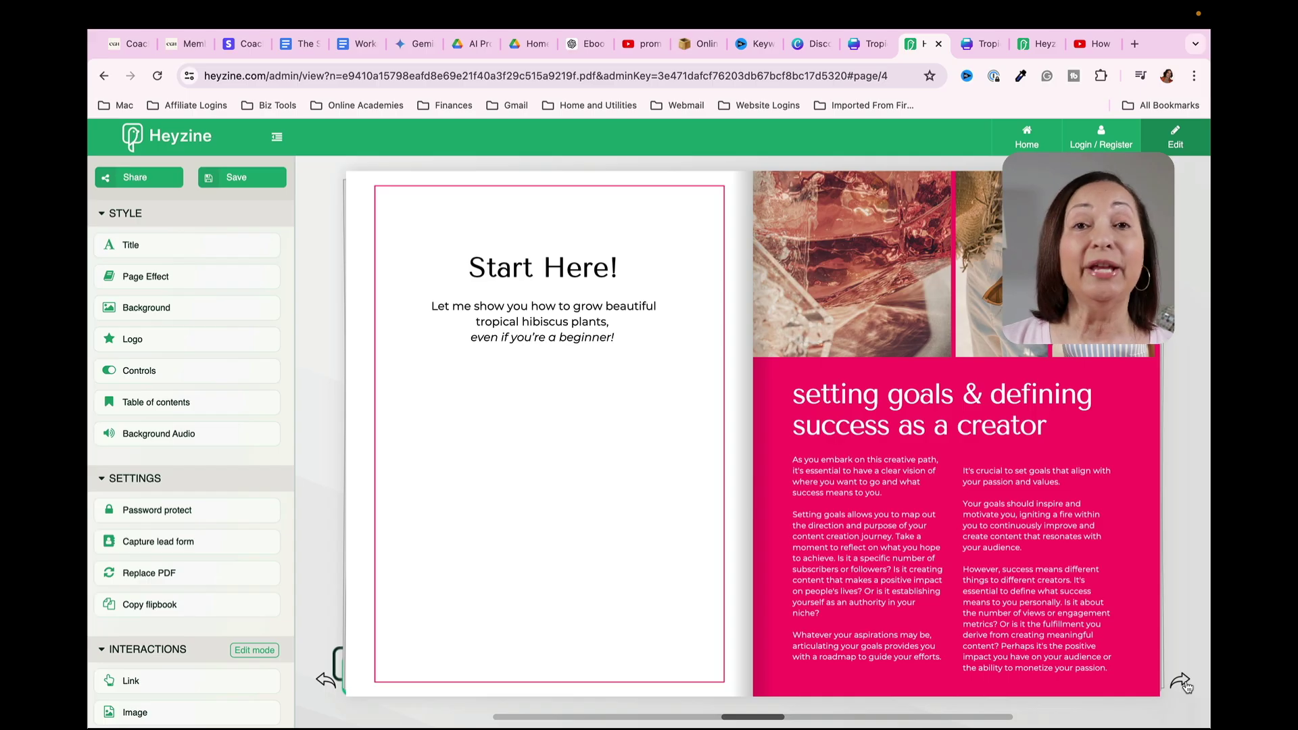
click(1183, 683)
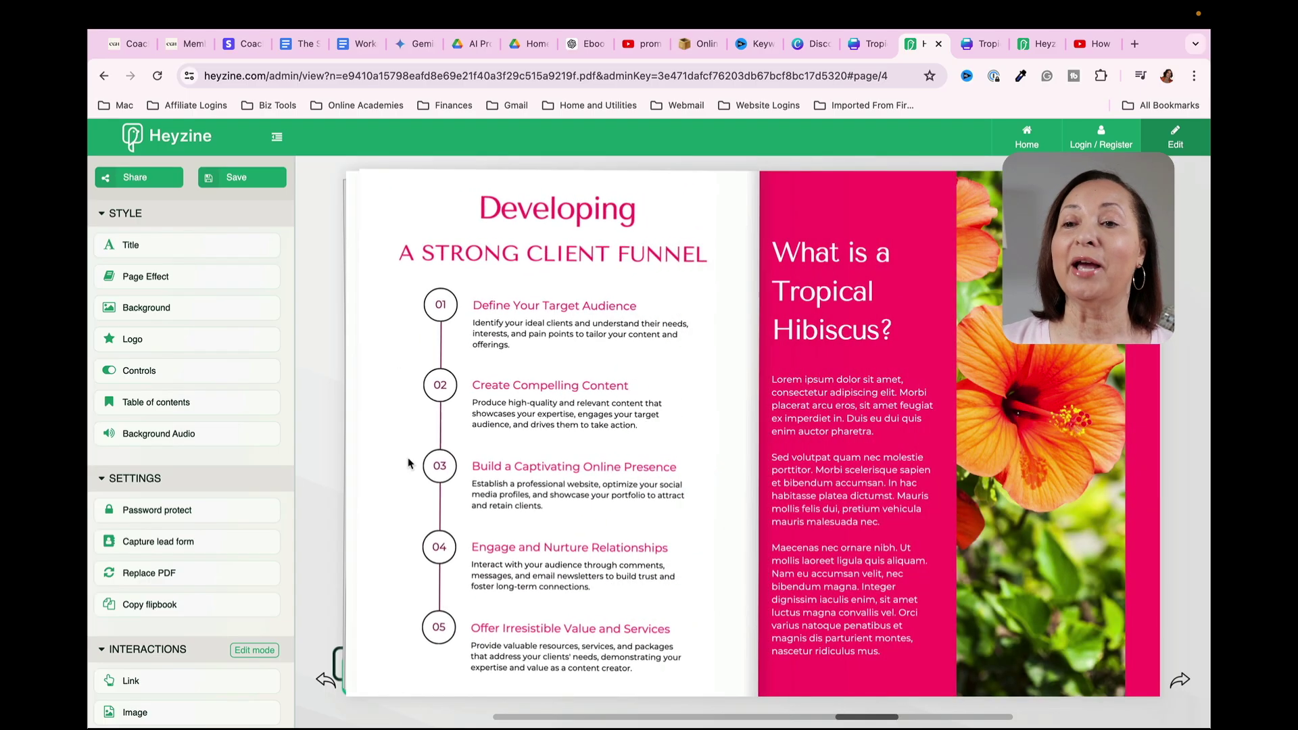
click(217, 278)
click(318, 291)
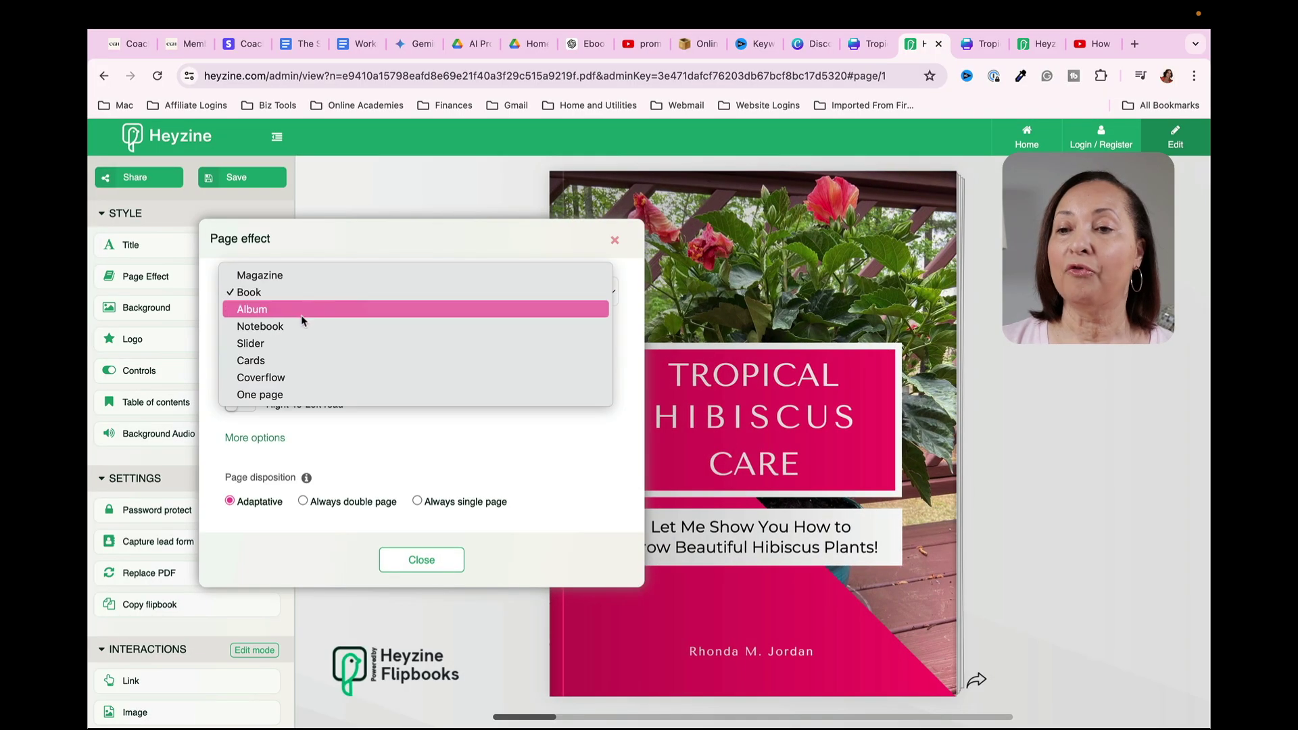
click(283, 328)
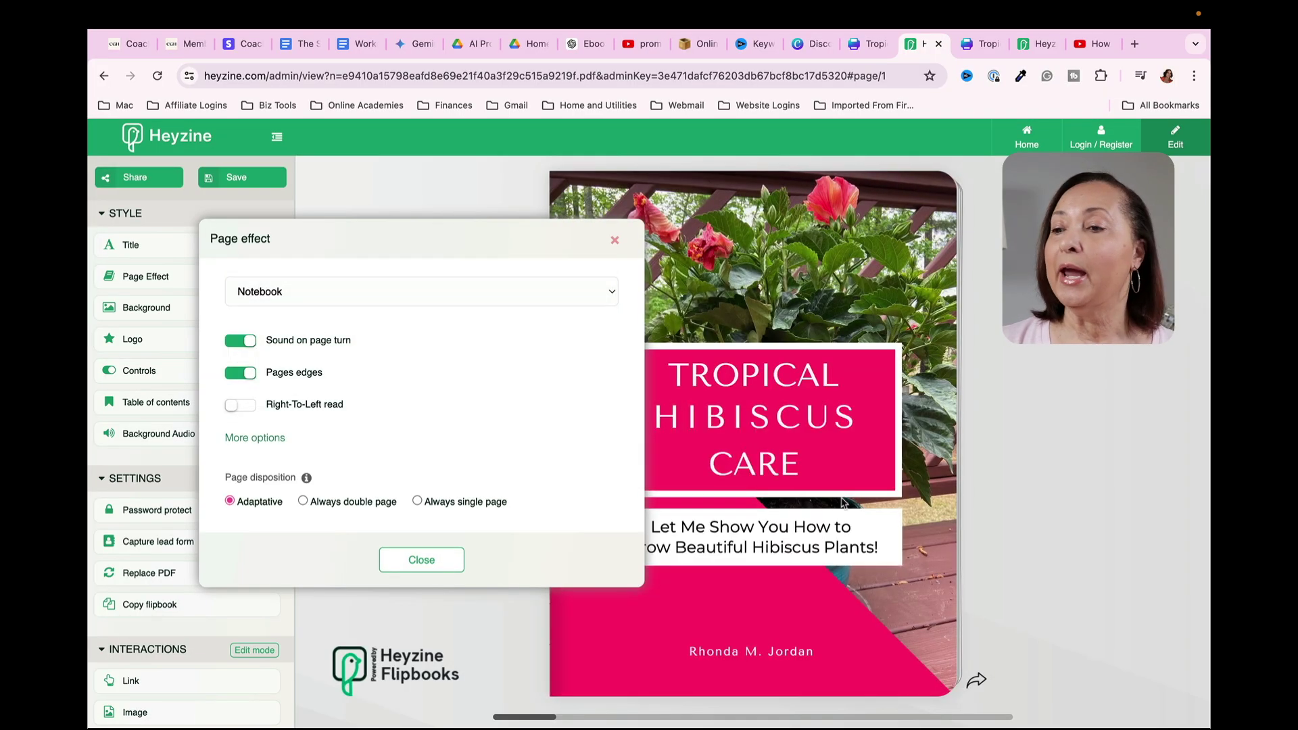
click(433, 559)
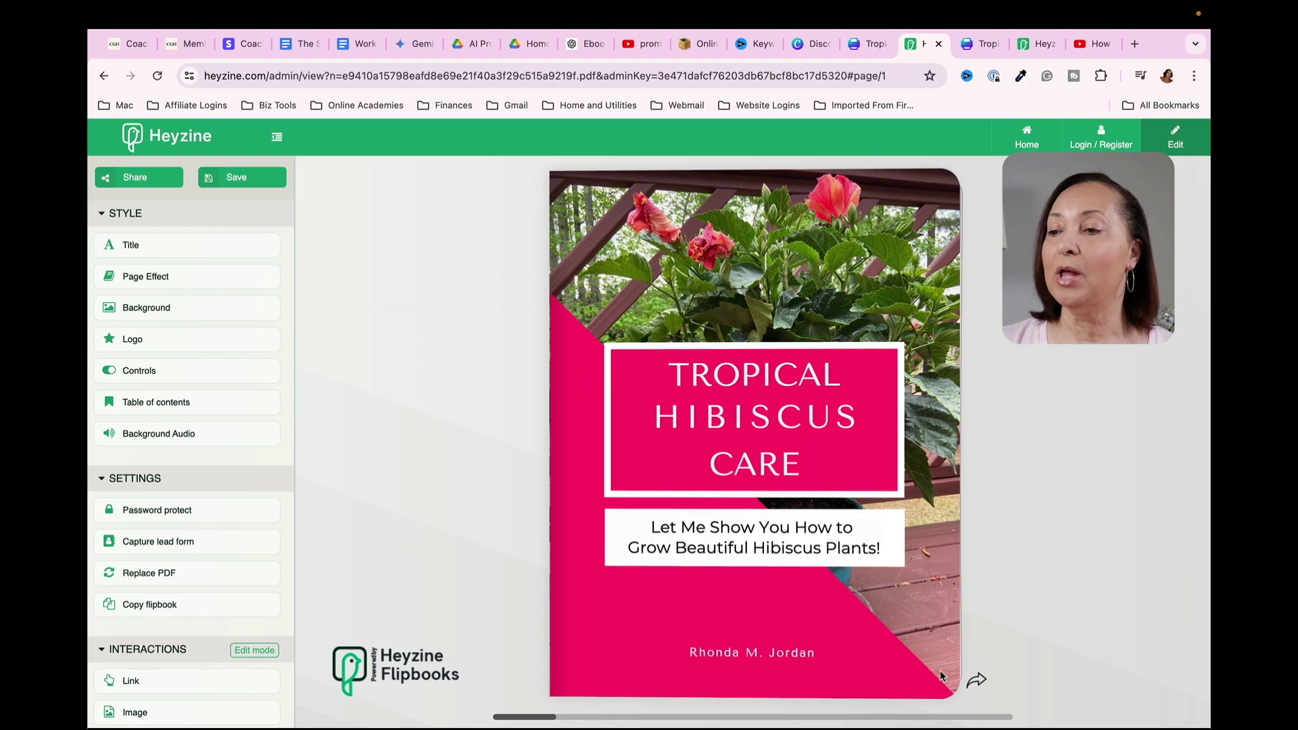
- Preview the Notebook effect to the Start Here spread, then restore the Magazine effect
click(978, 683)
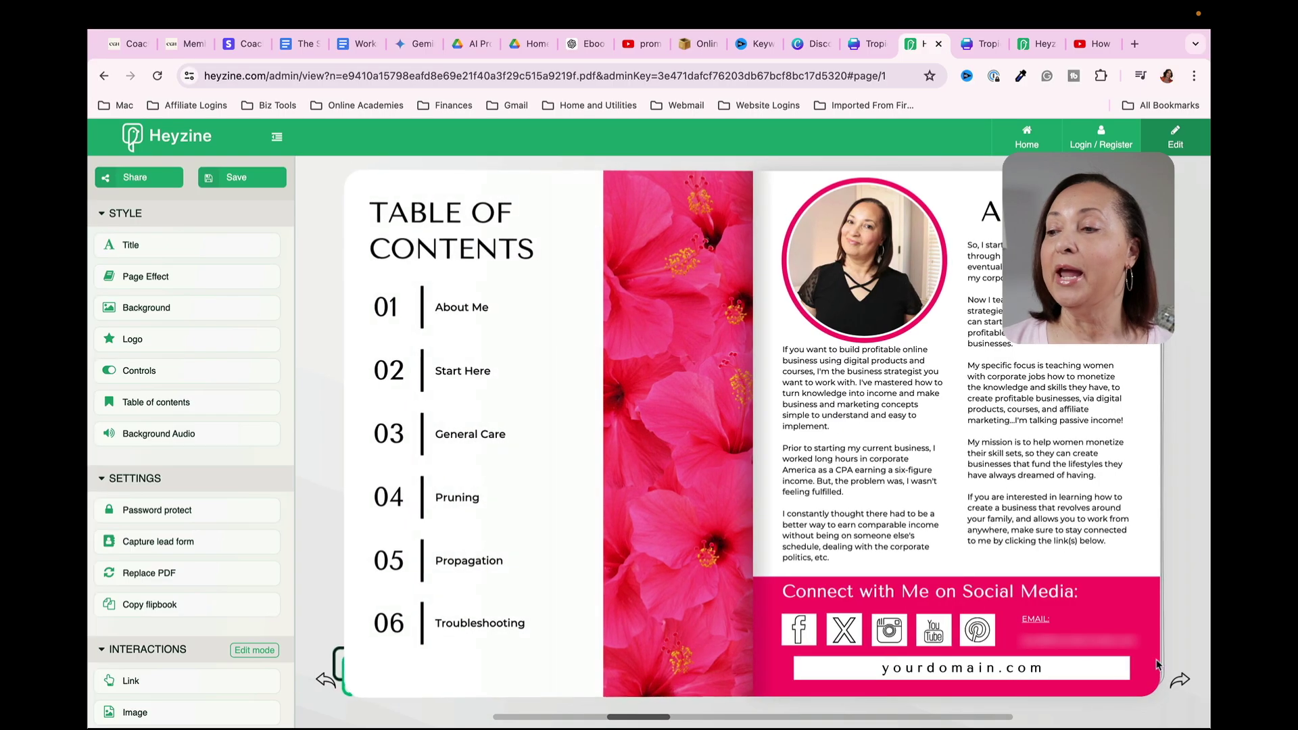
click(1181, 683)
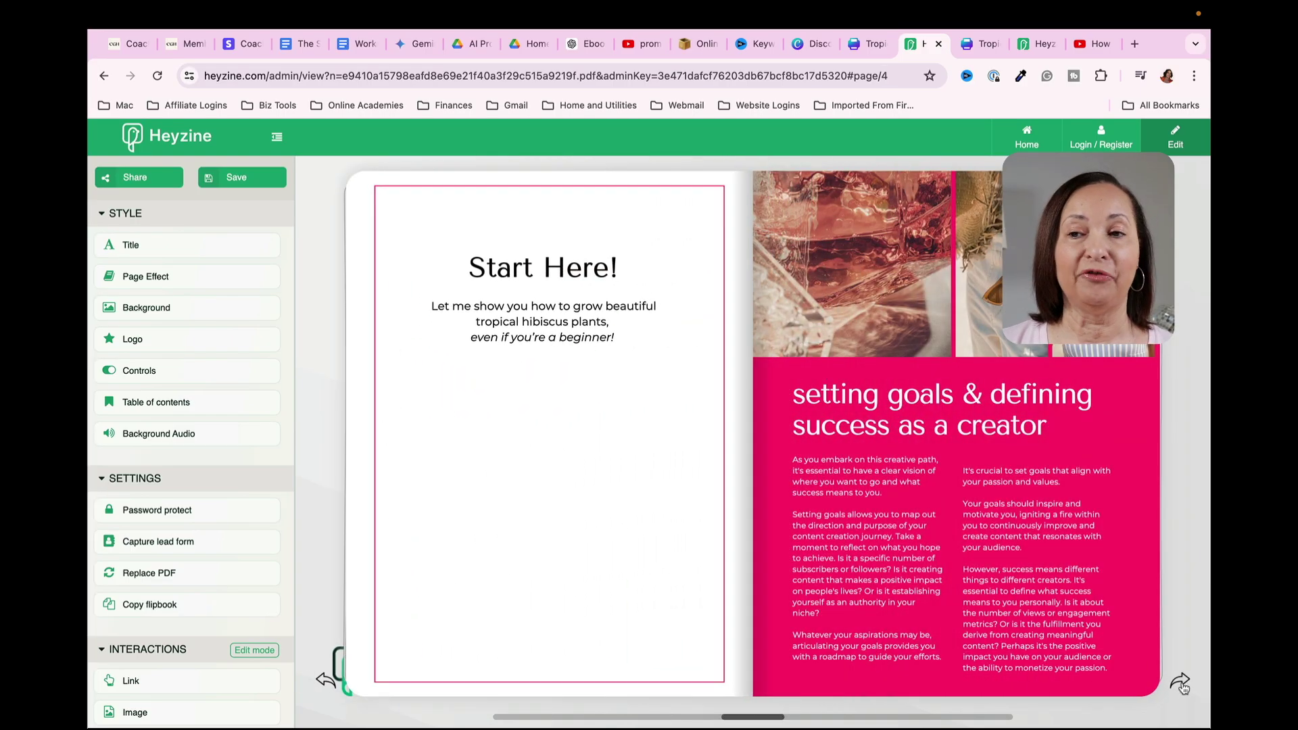
click(168, 280)
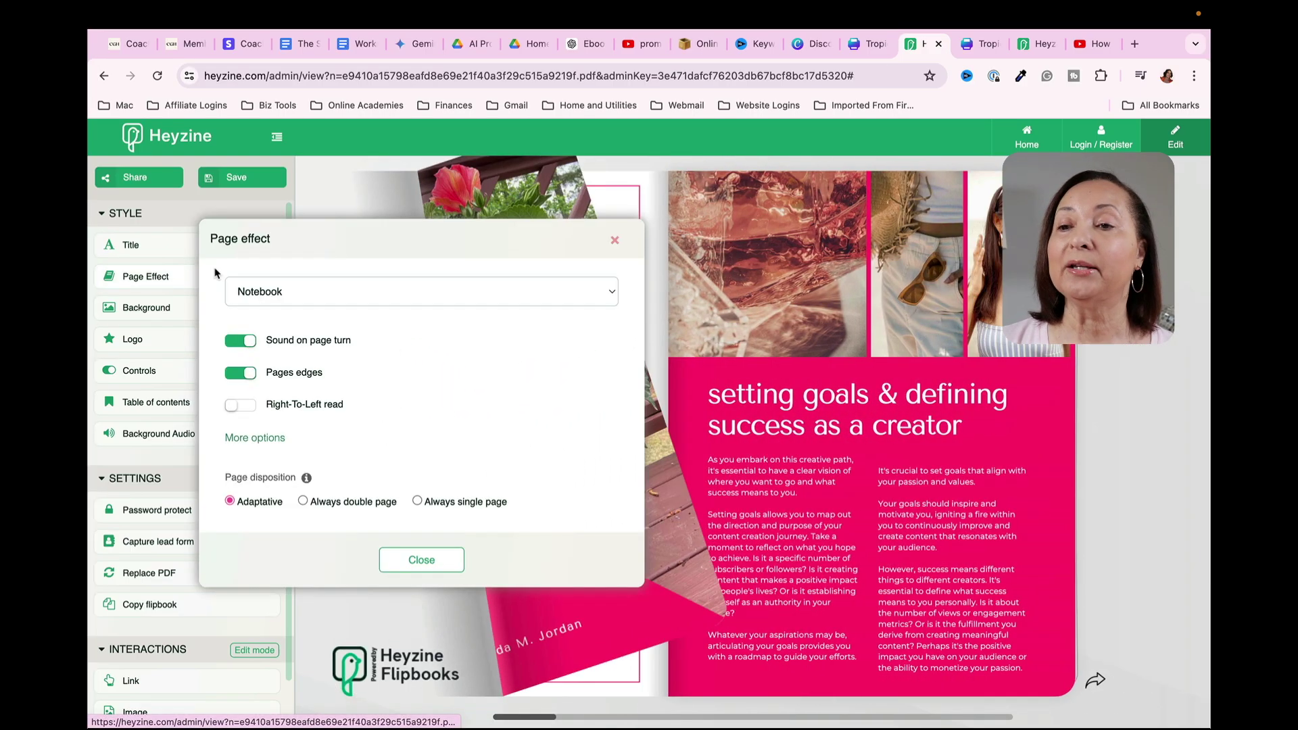
click(379, 298)
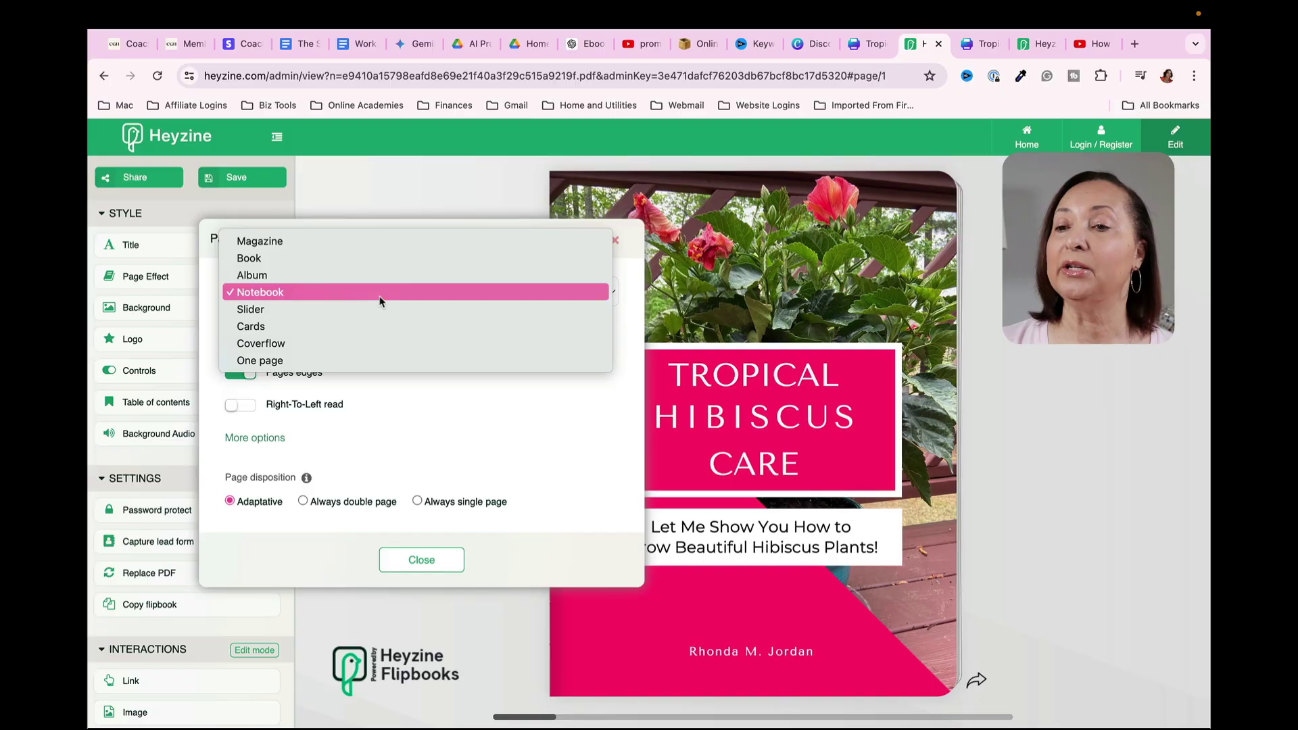
click(300, 244)
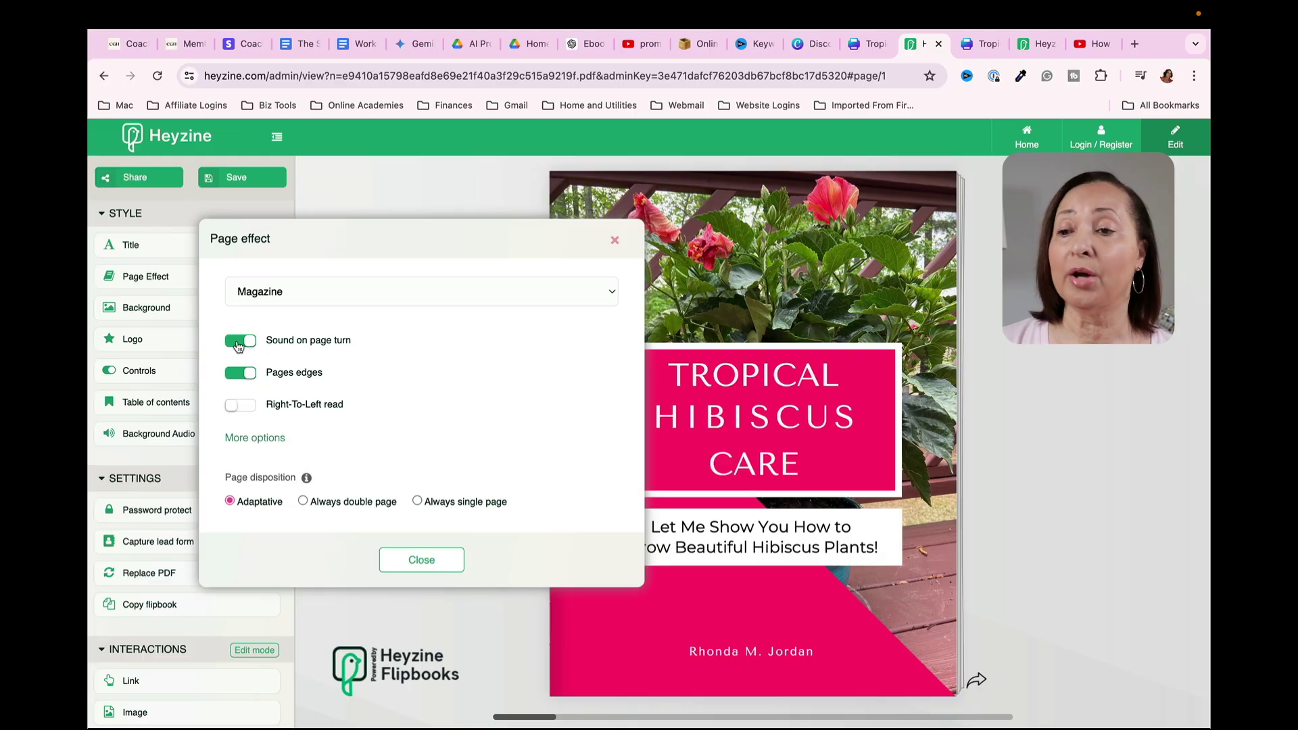
click(422, 561)
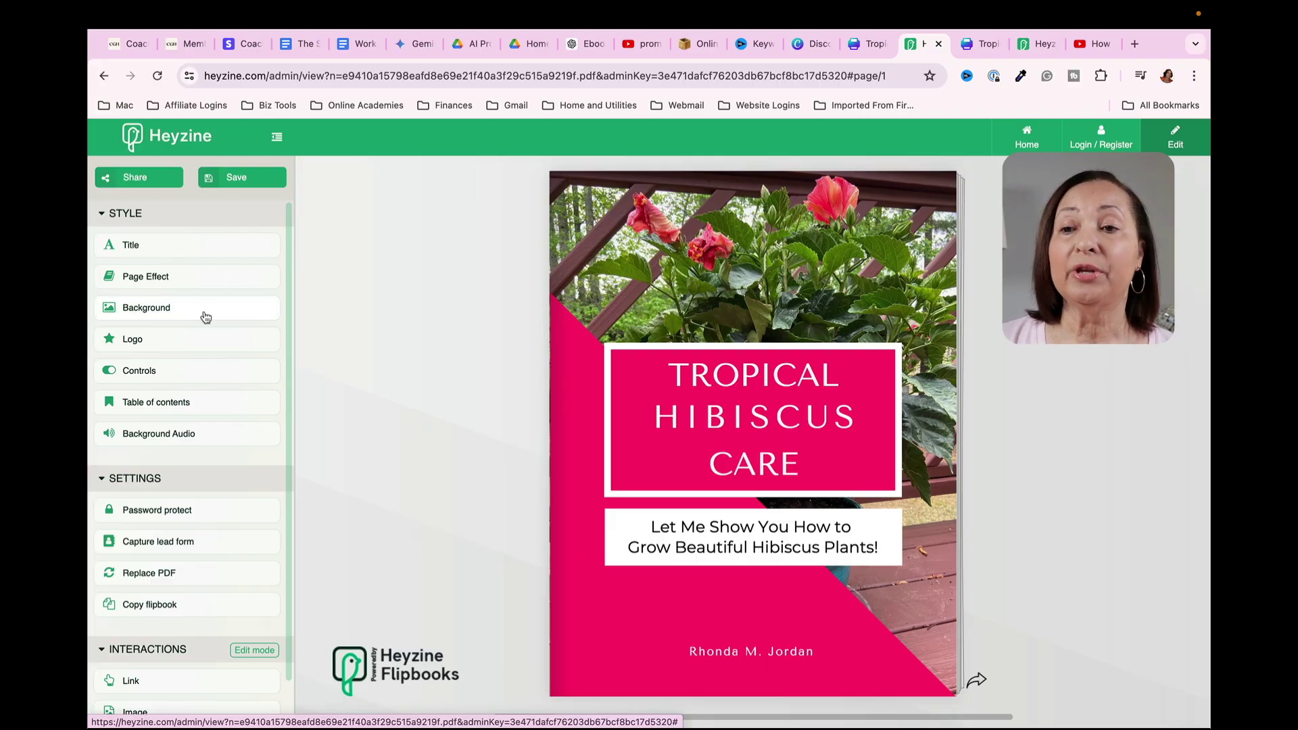
- Browse the built-in background images and set the grey wood-plank texture as the backdrop
click(181, 315)
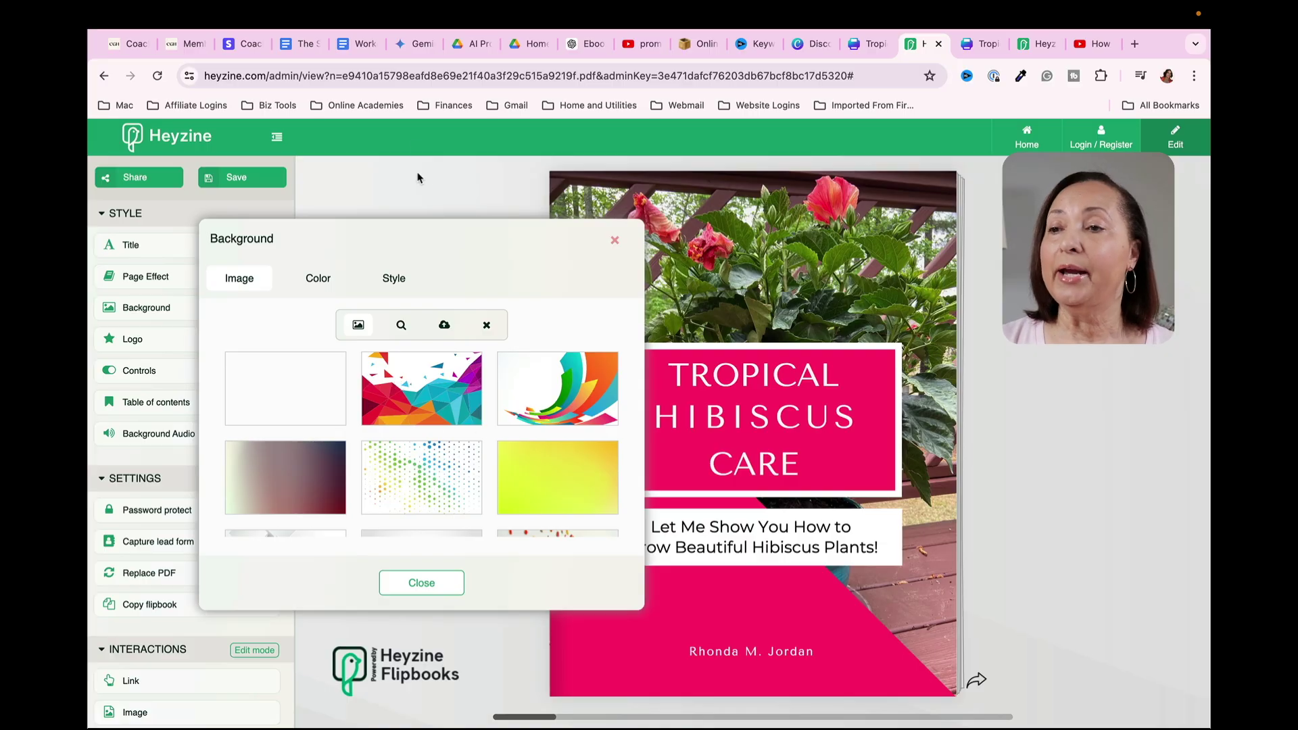
click(432, 402)
click(576, 403)
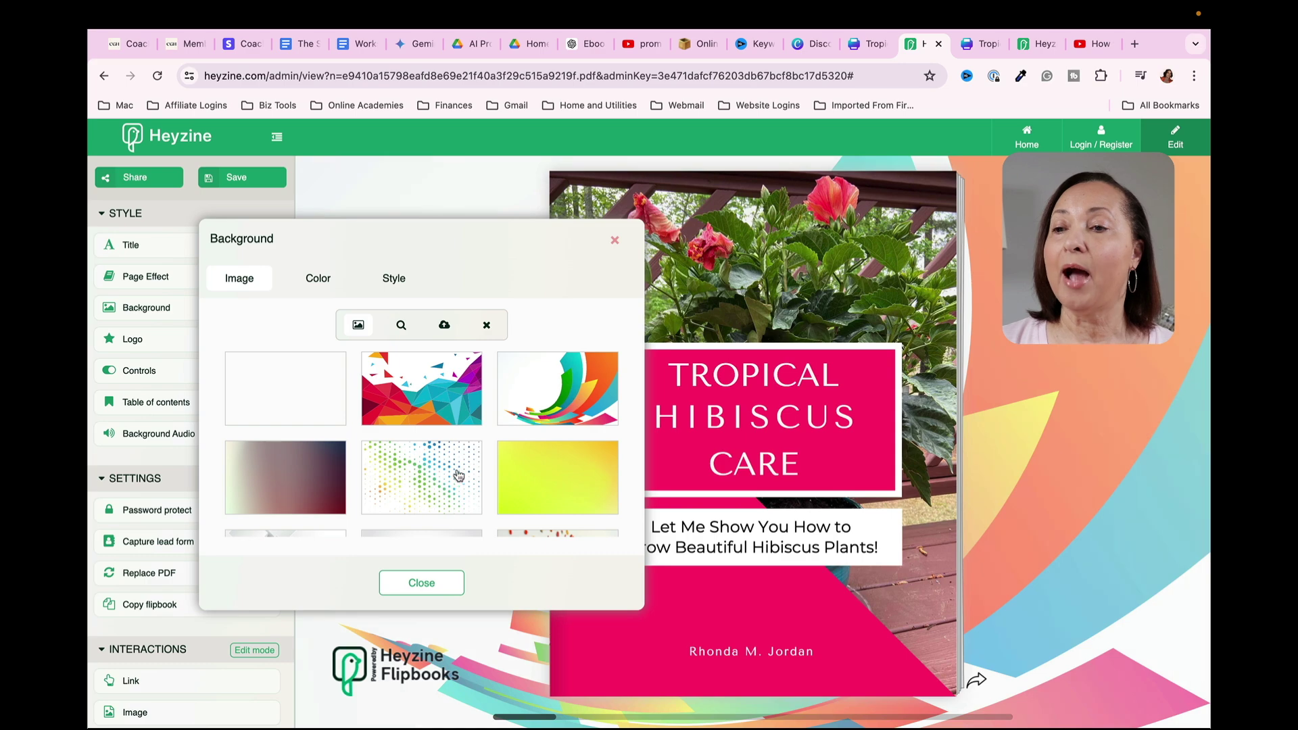
scroll(425, 483, down, 10)
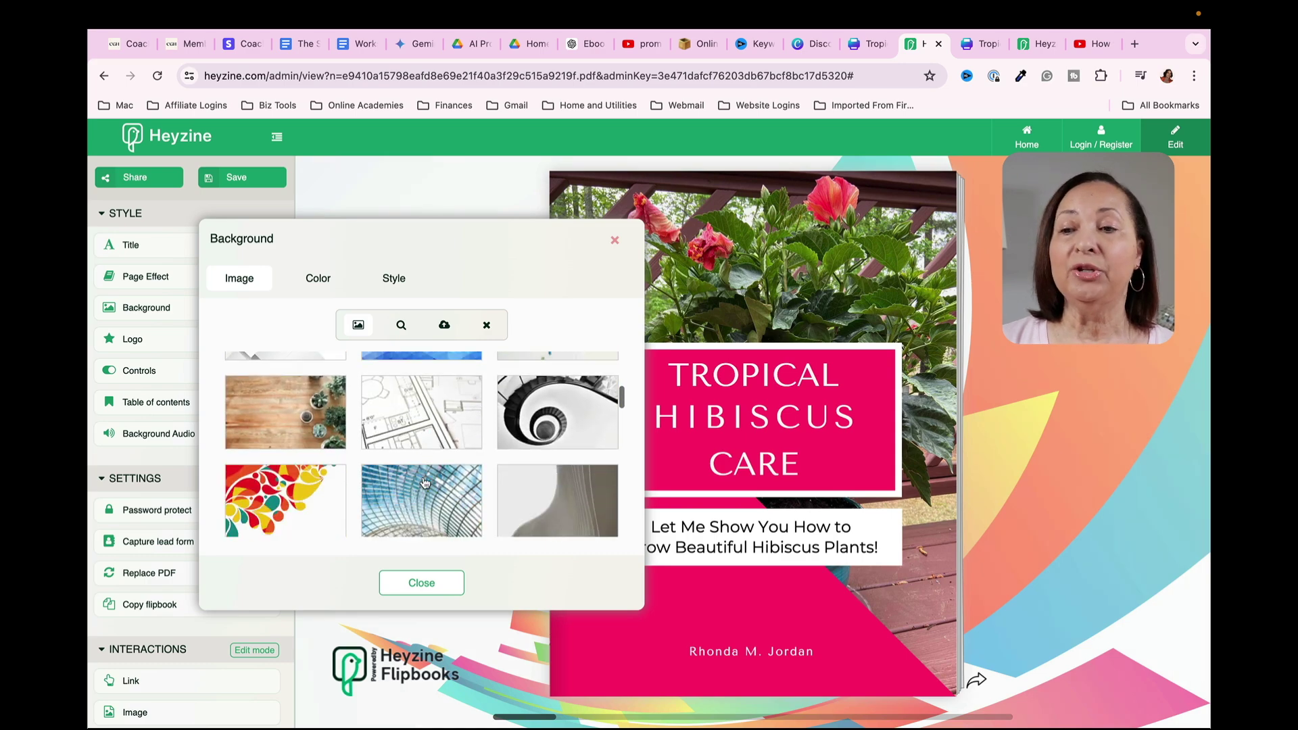
scroll(424, 483, down, 2)
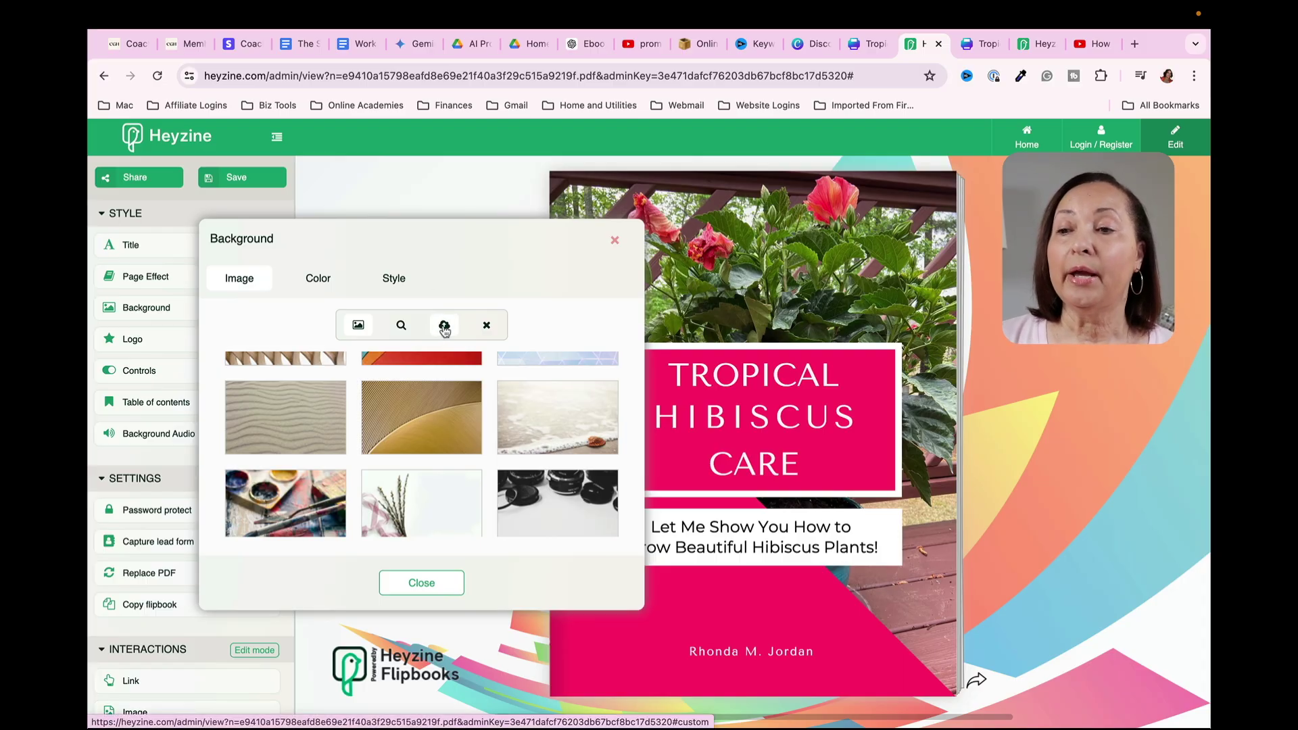
click(445, 325)
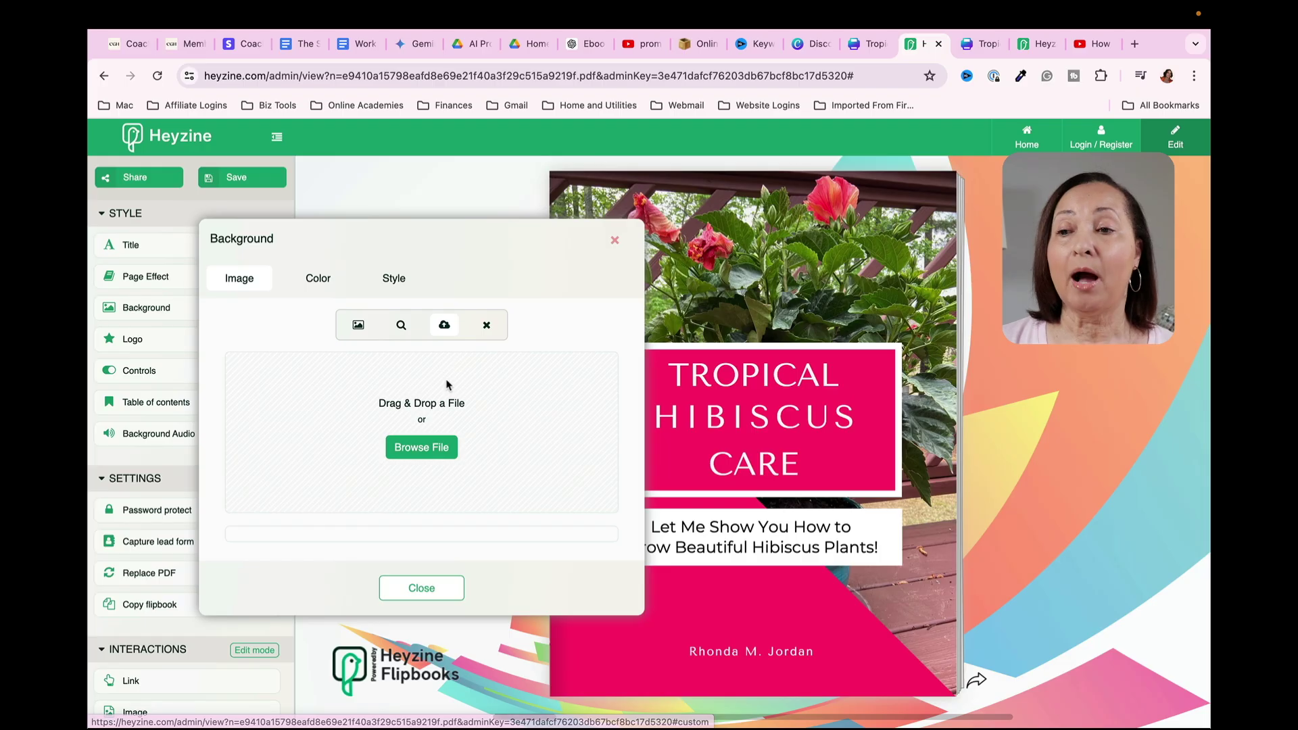
click(358, 325)
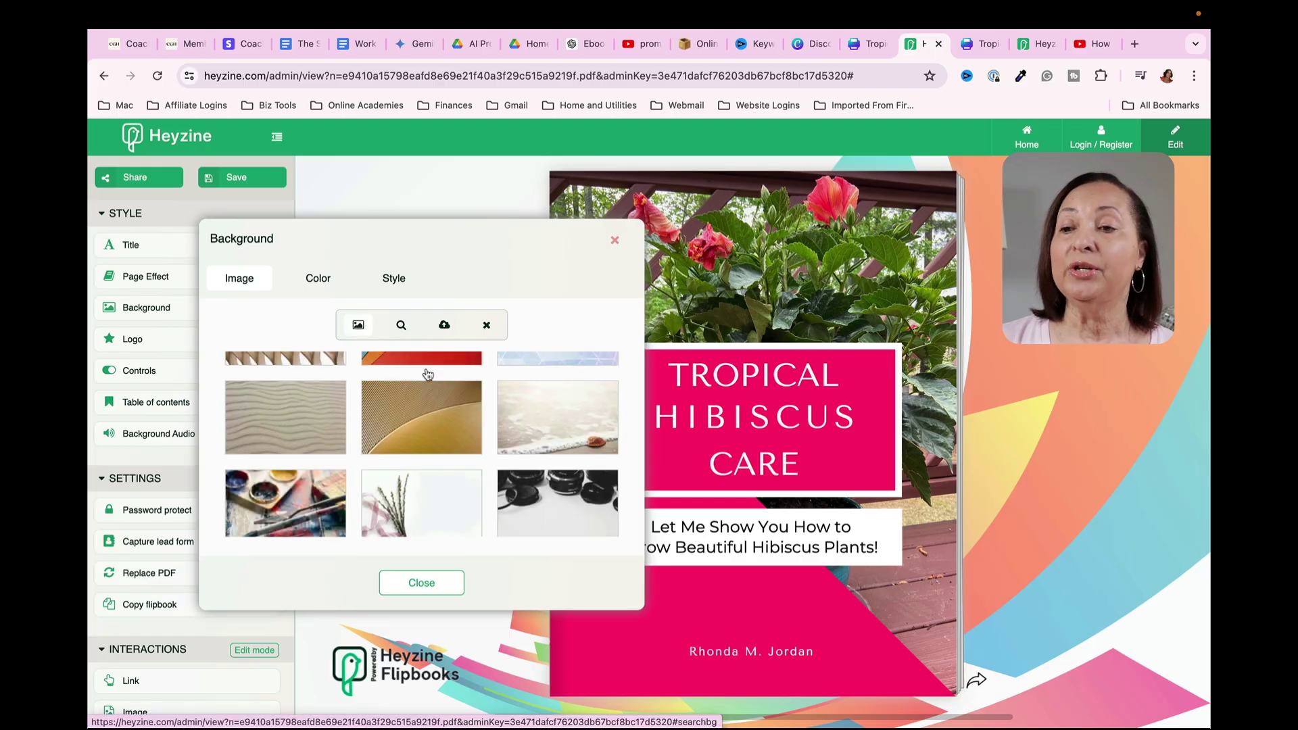
scroll(434, 397, down, 3)
scroll(435, 397, down, 2)
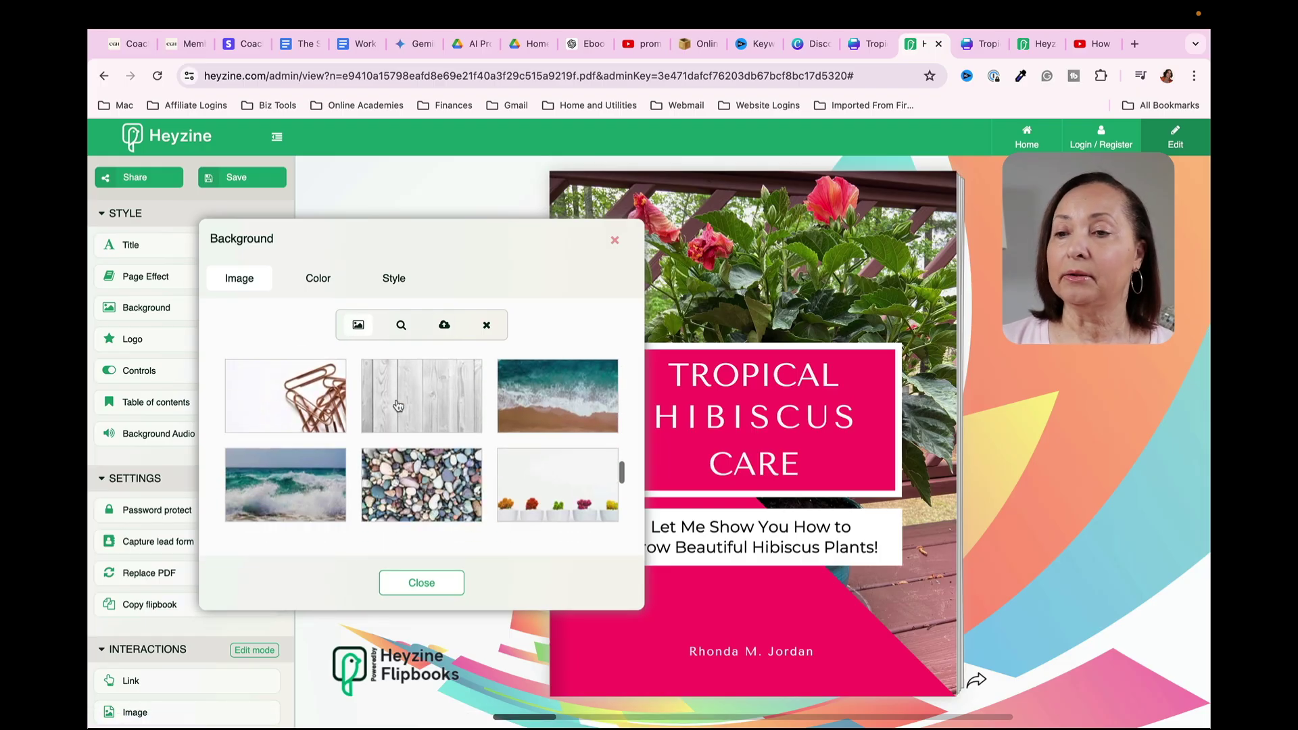
click(426, 404)
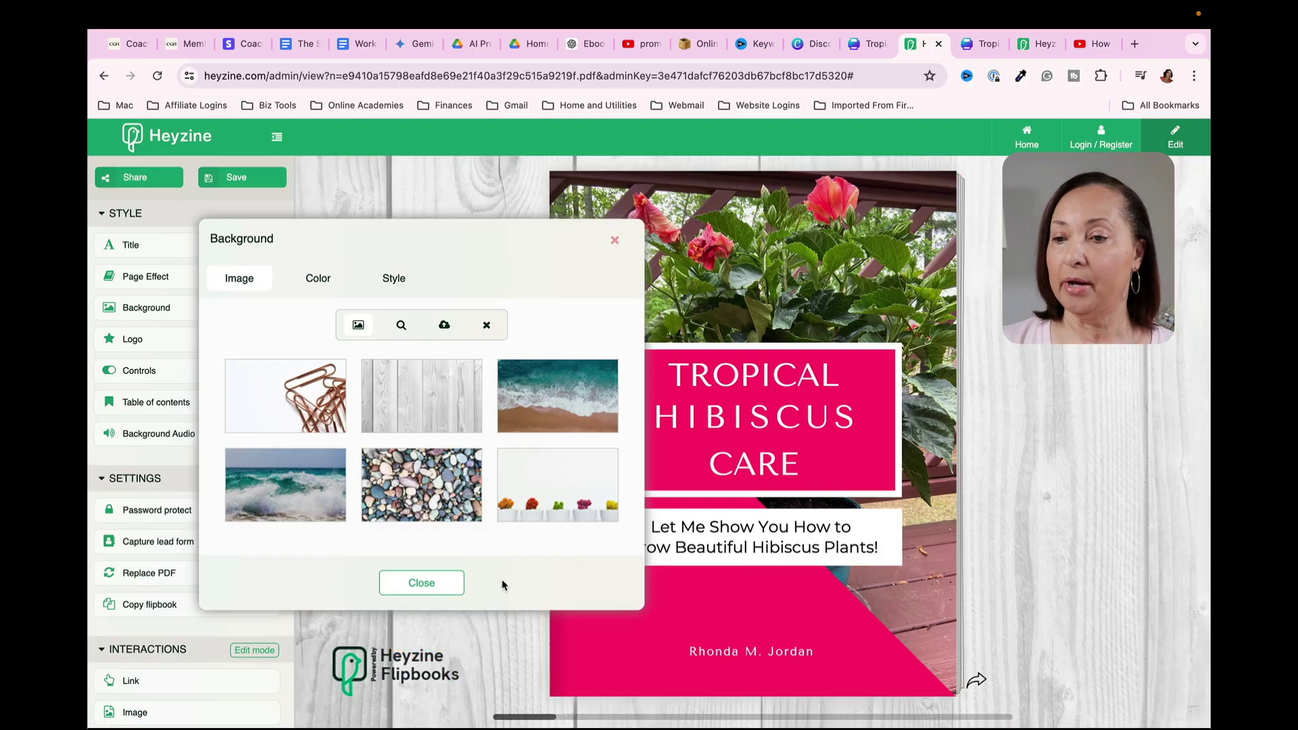
click(426, 589)
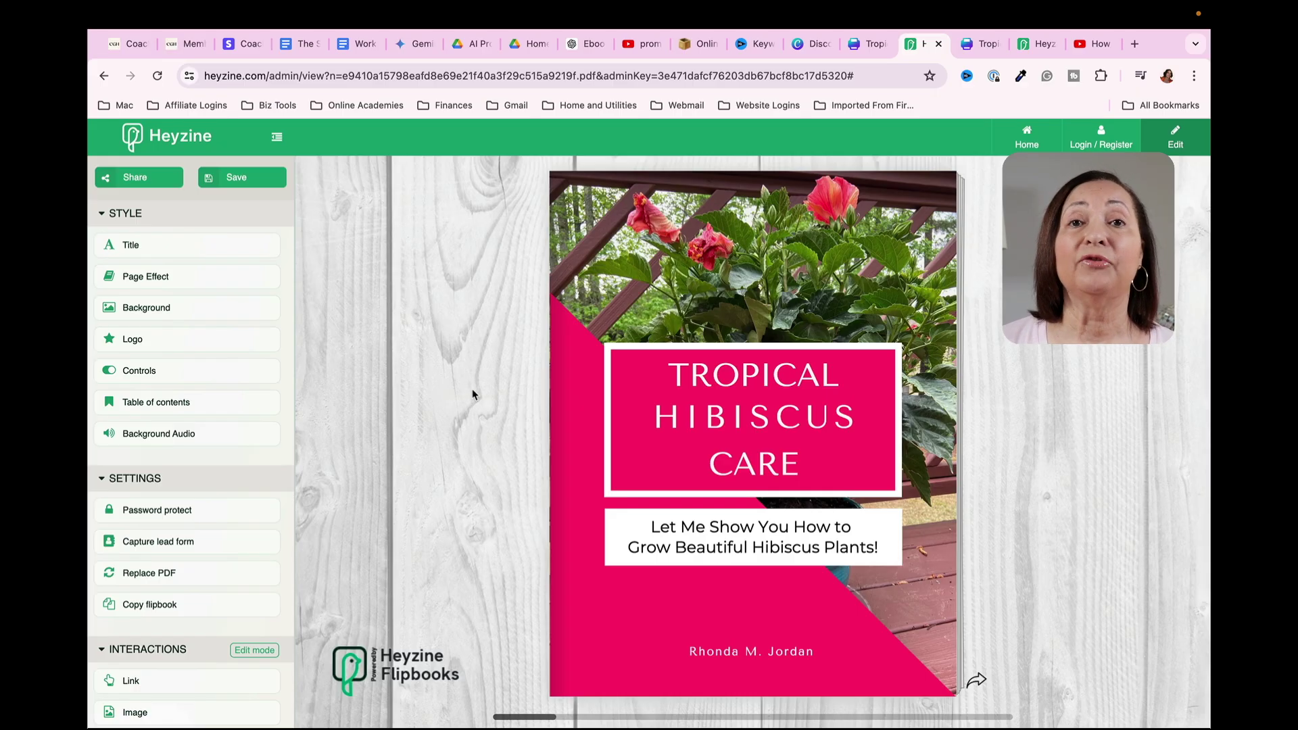
click(214, 376)
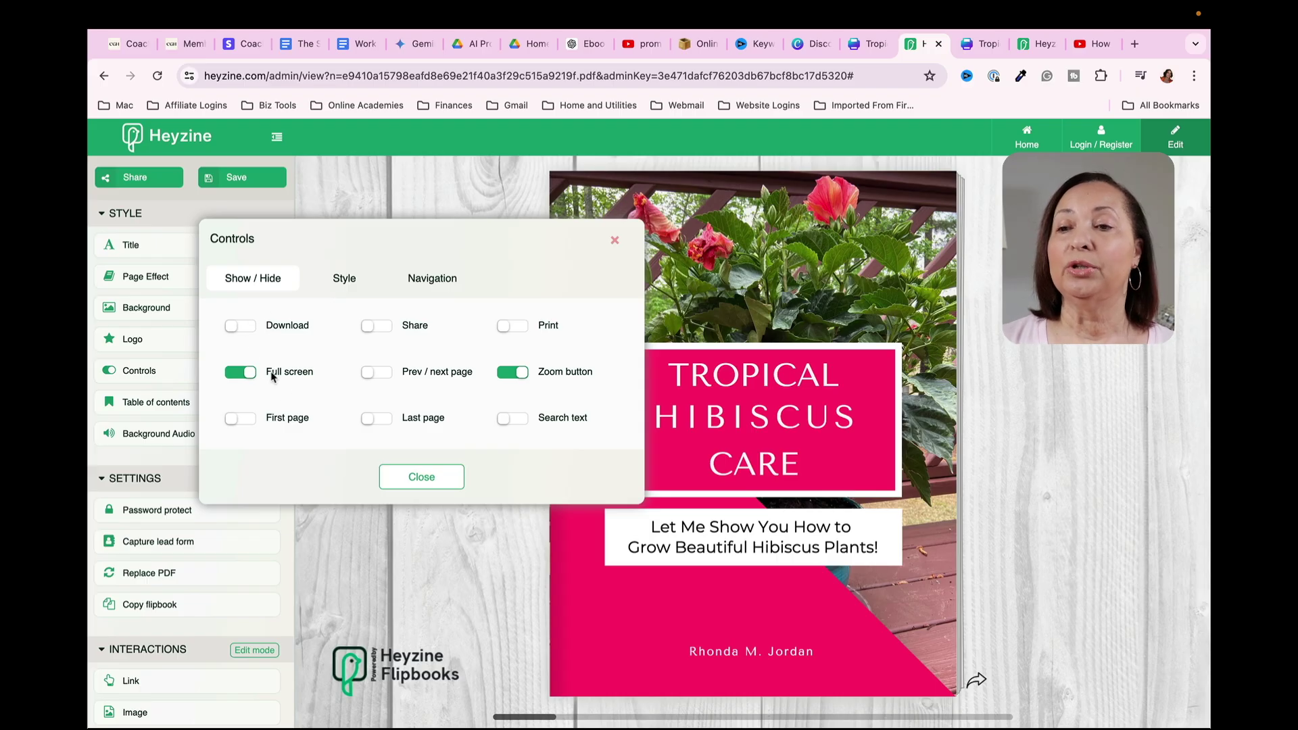
click(348, 280)
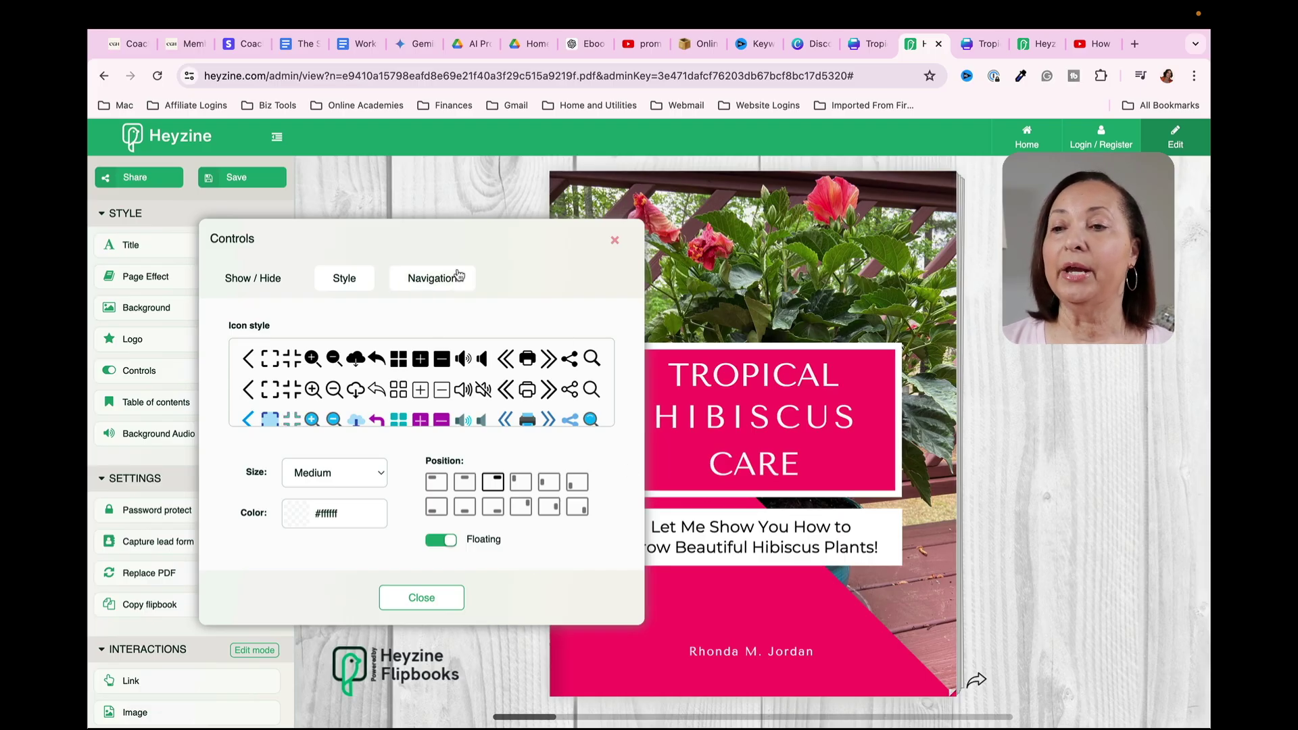
click(436, 281)
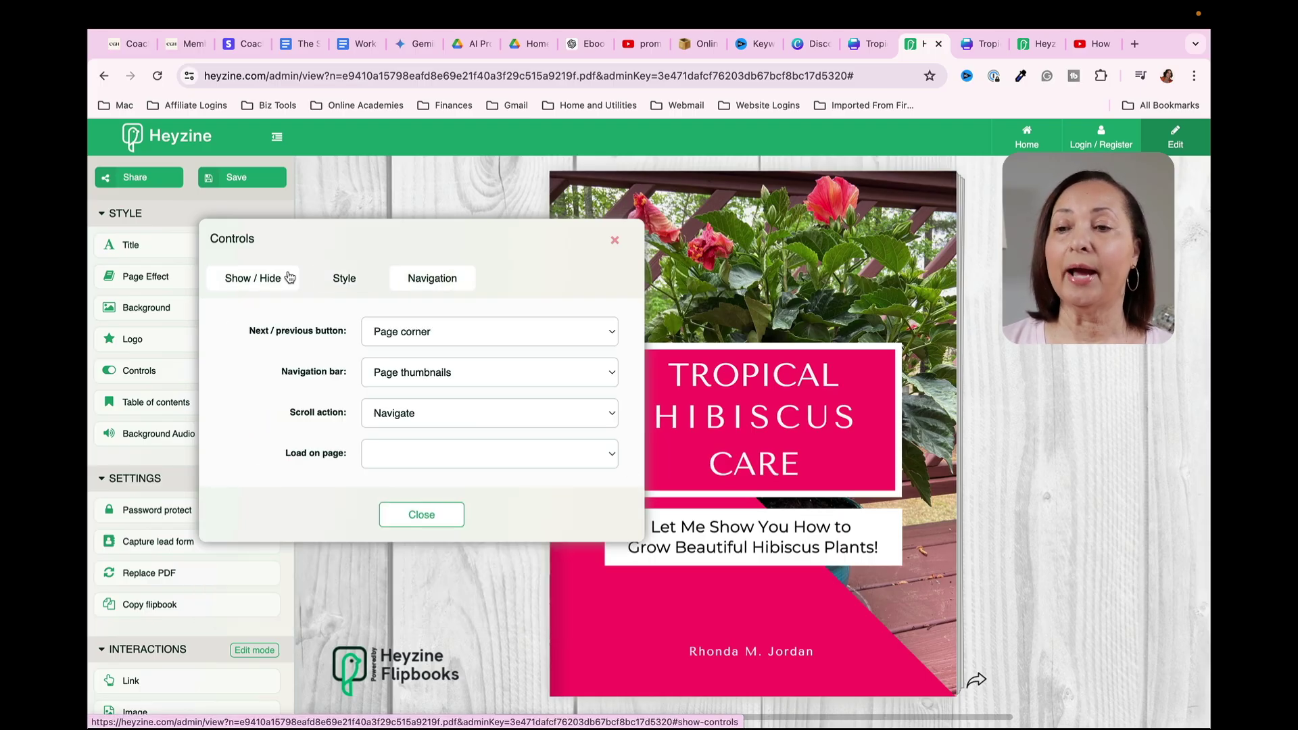
click(419, 516)
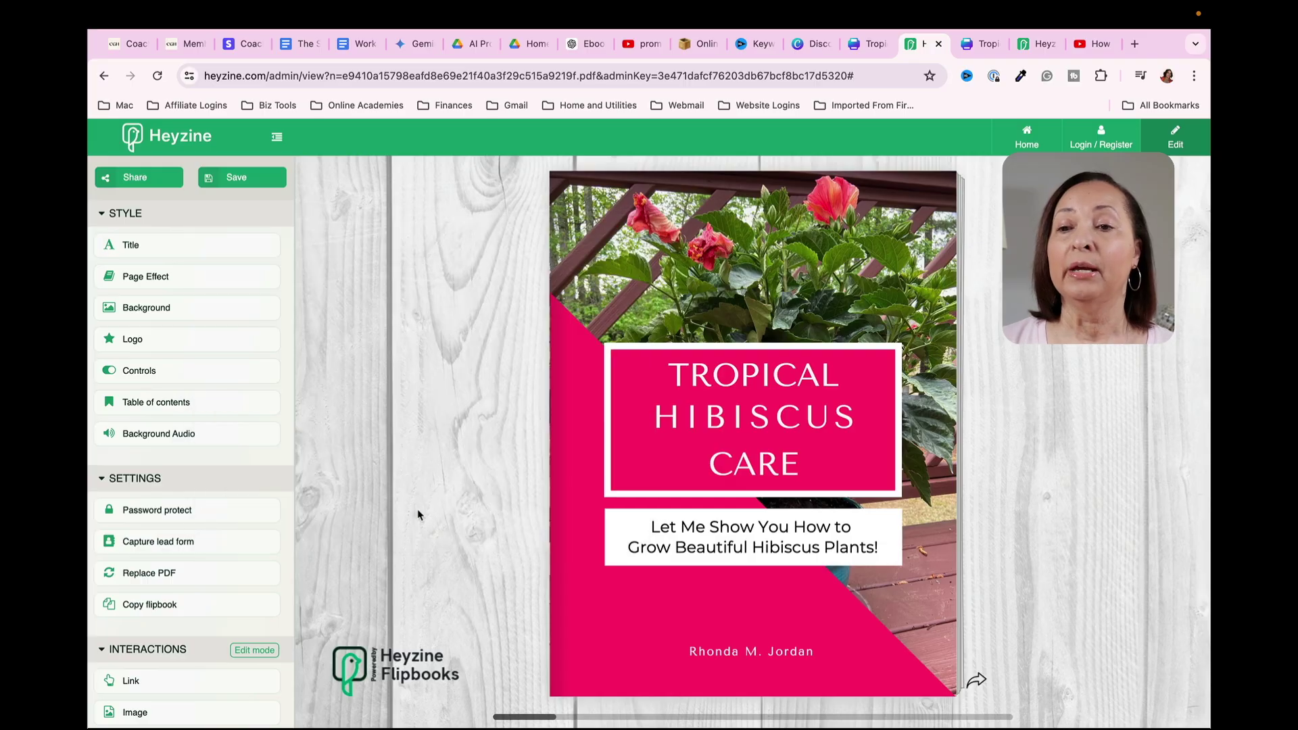
click(173, 406)
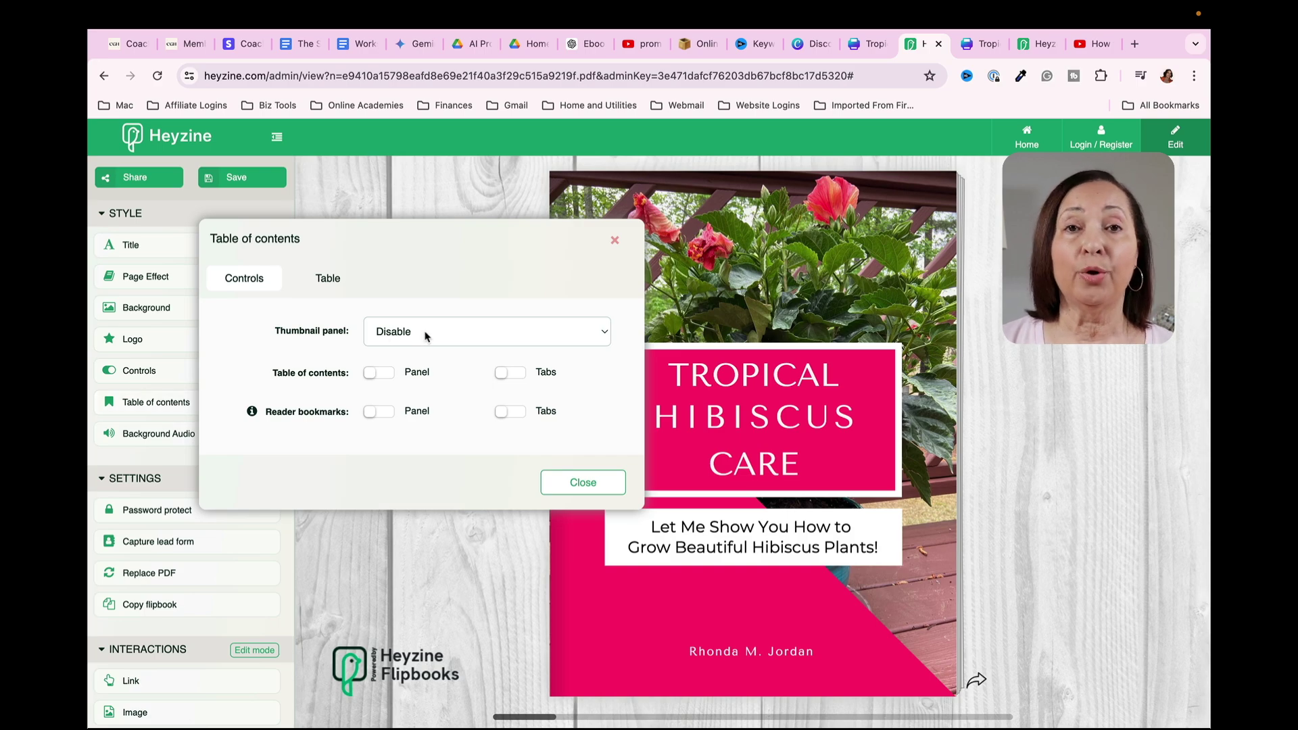
click(597, 336)
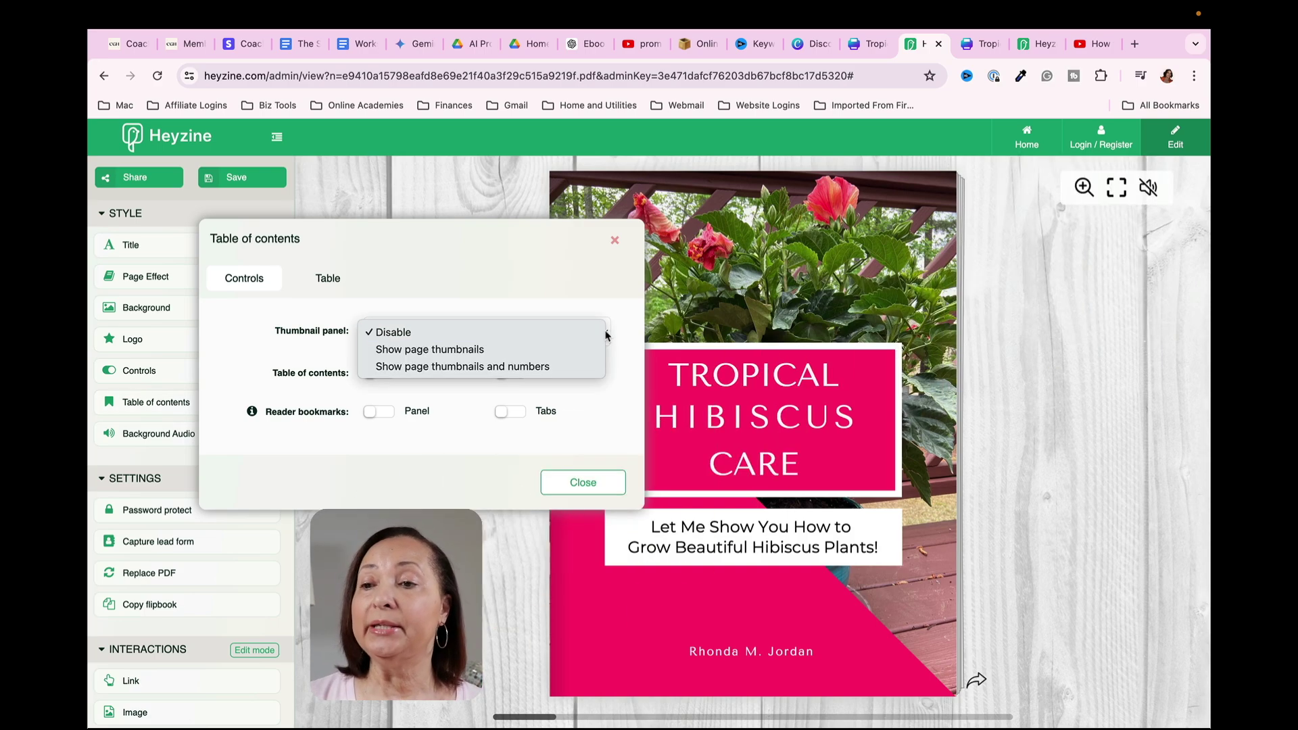
click(466, 349)
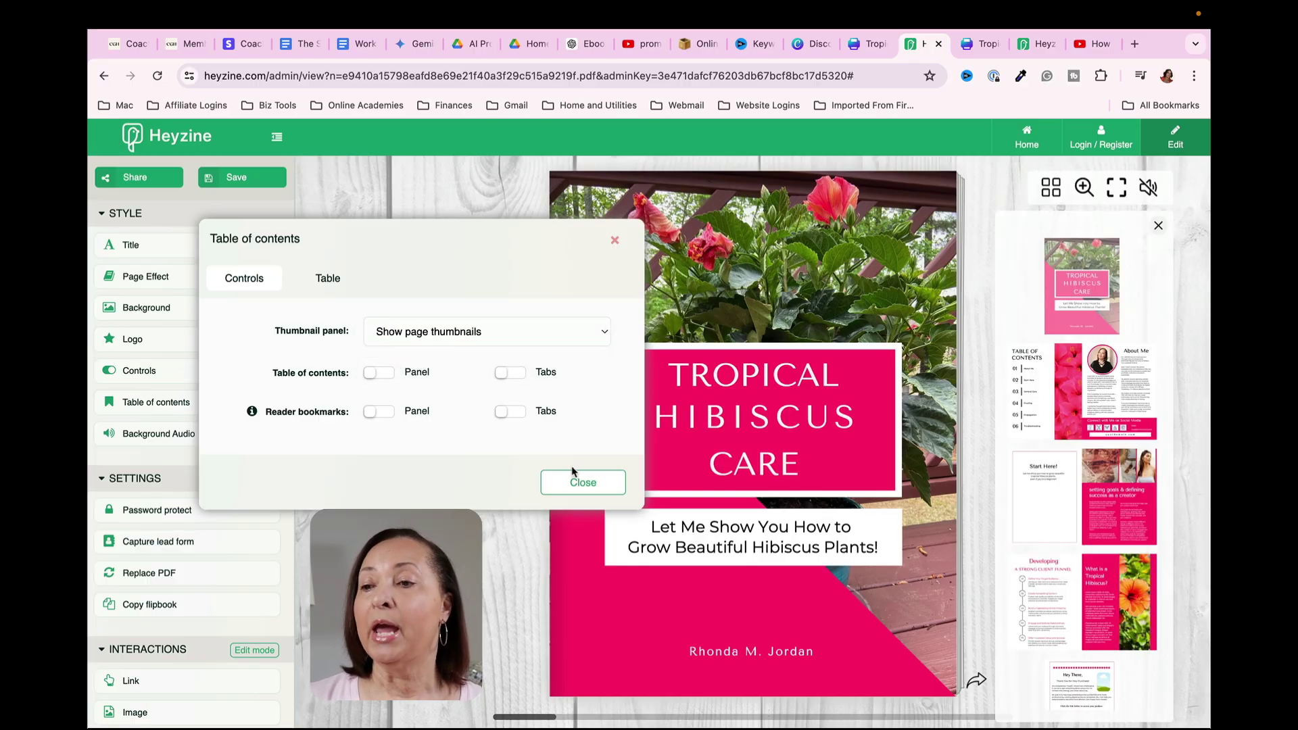
click(562, 485)
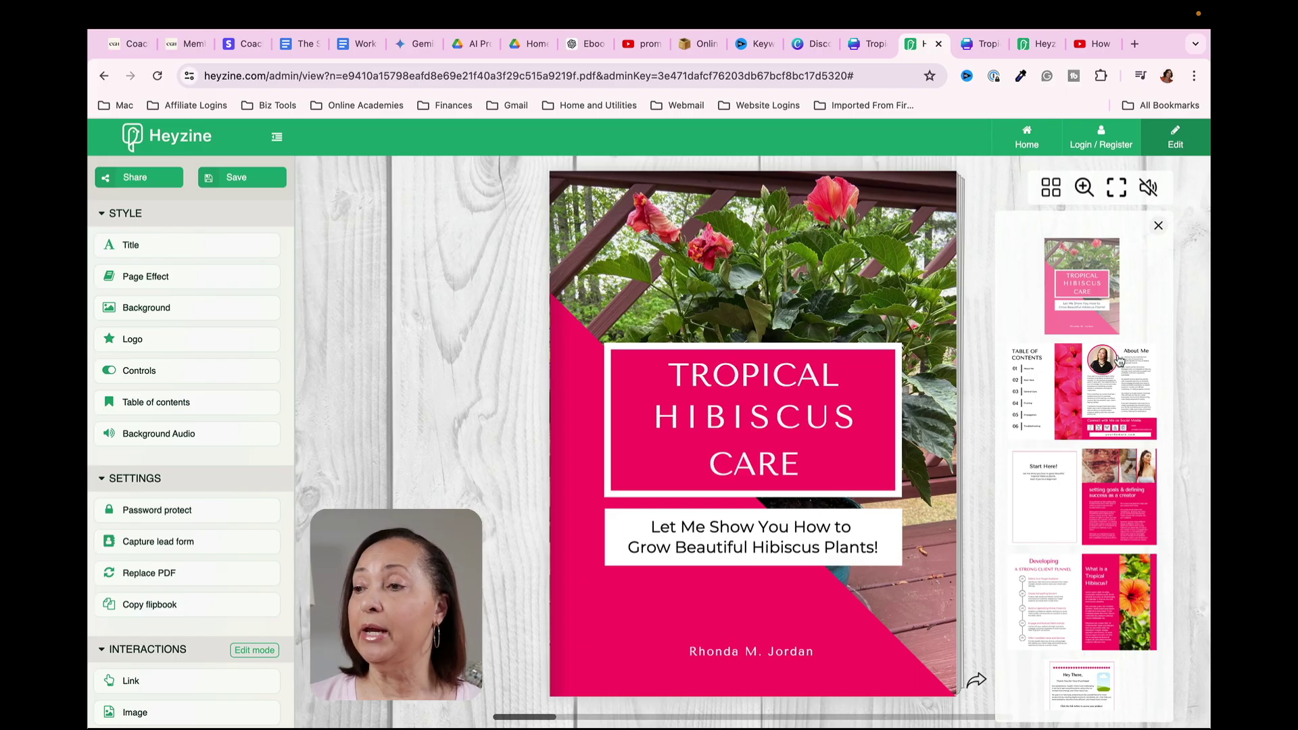
click(1121, 390)
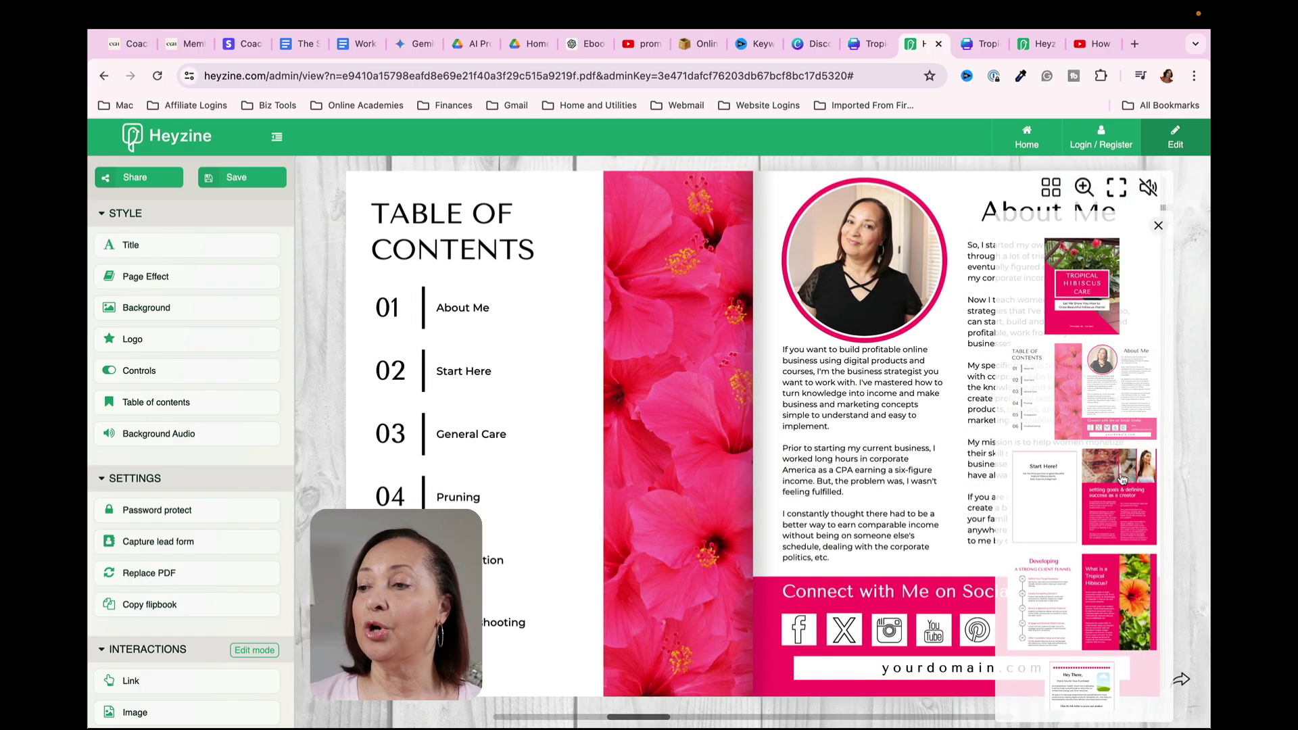
click(1121, 485)
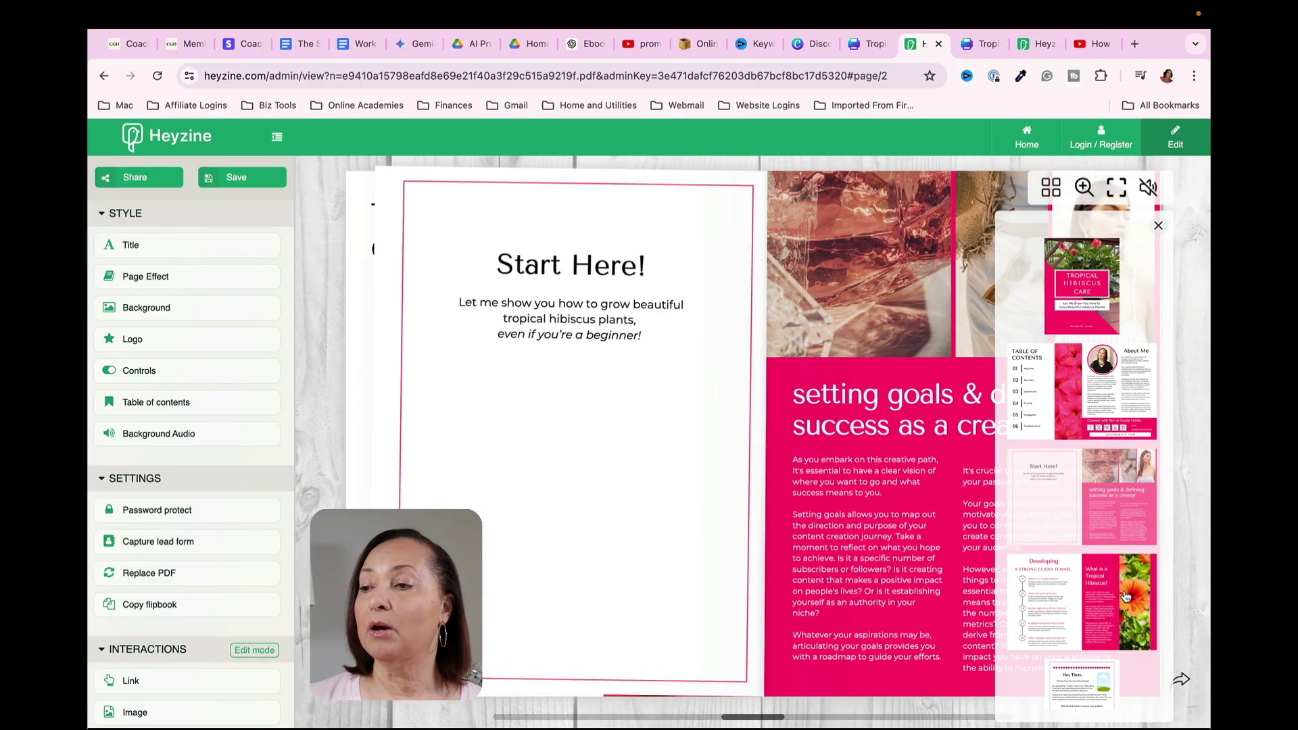
click(1130, 609)
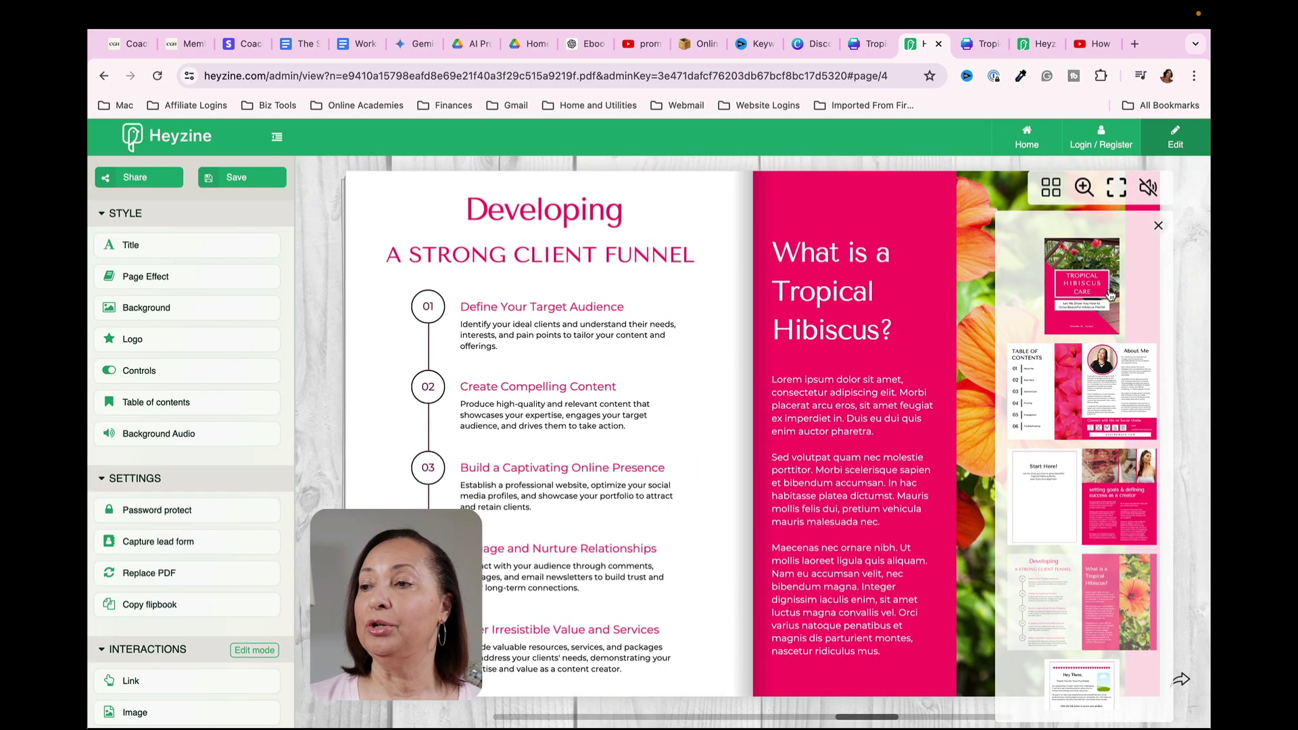
click(1086, 292)
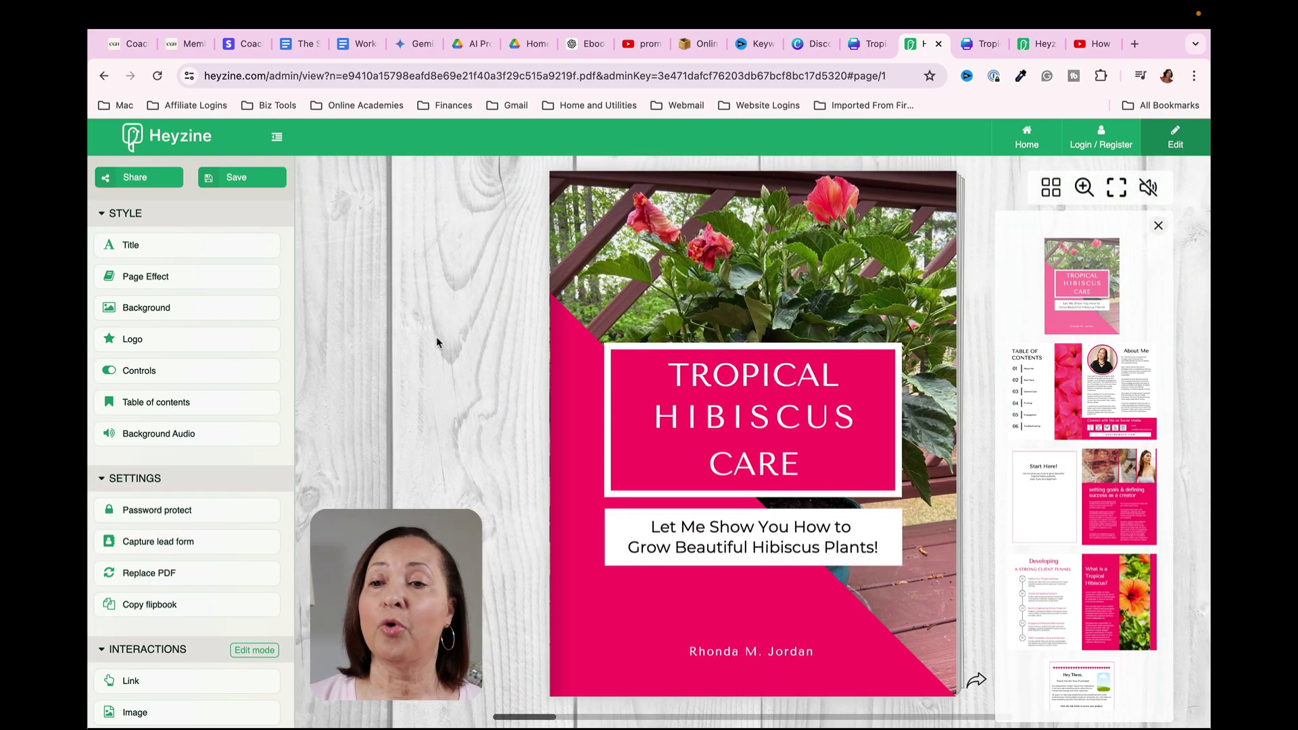
click(198, 407)
click(595, 332)
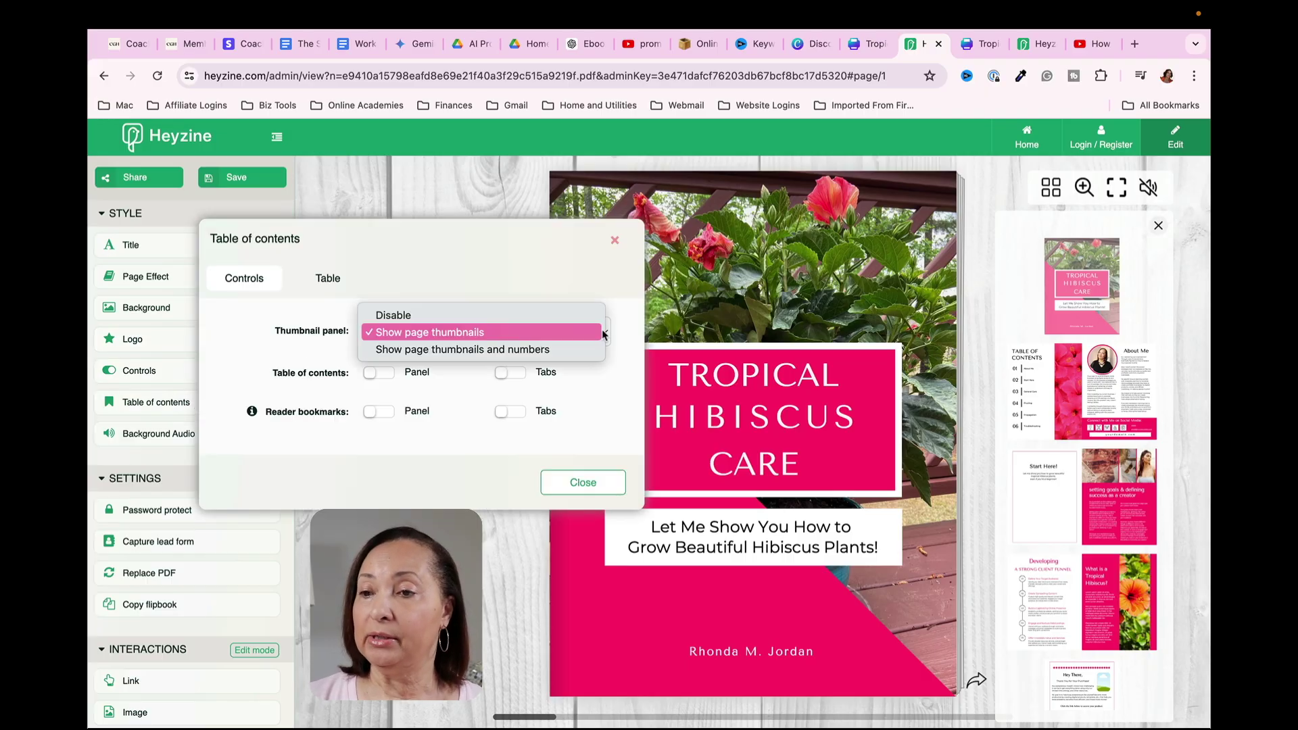
click(414, 317)
click(574, 483)
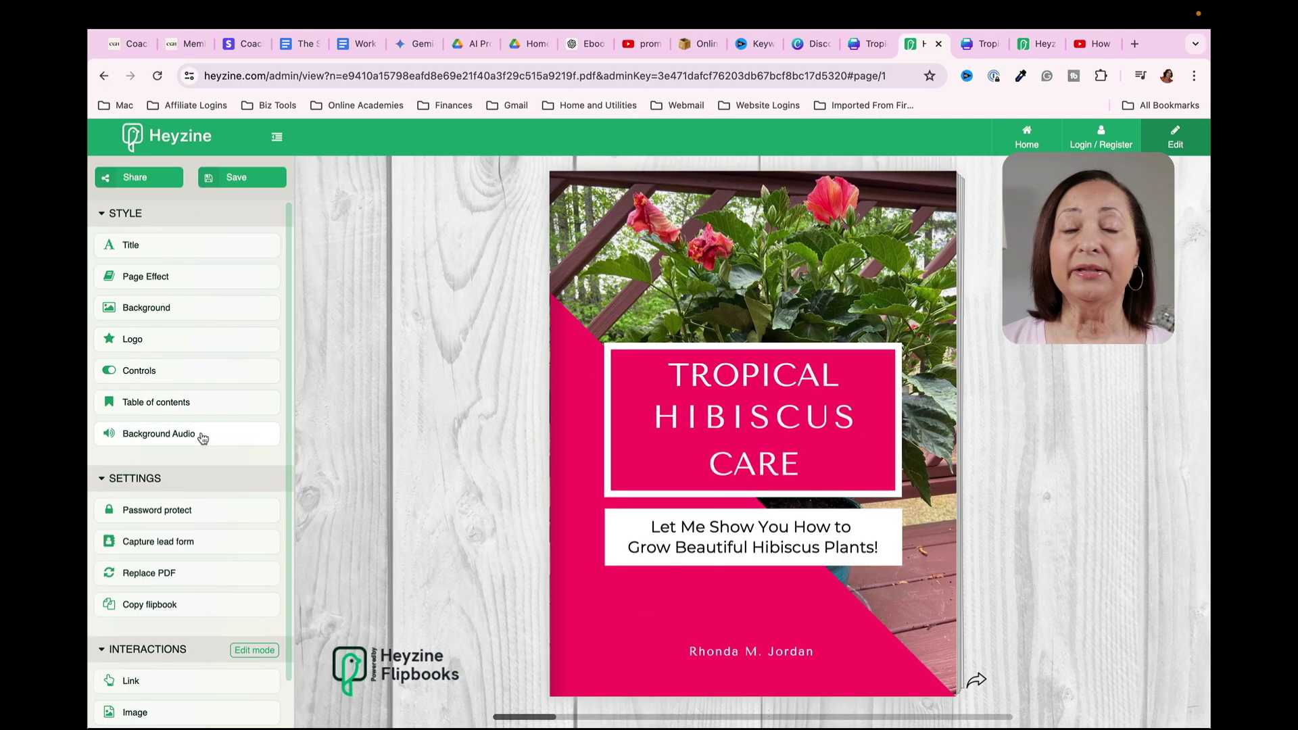
click(203, 437)
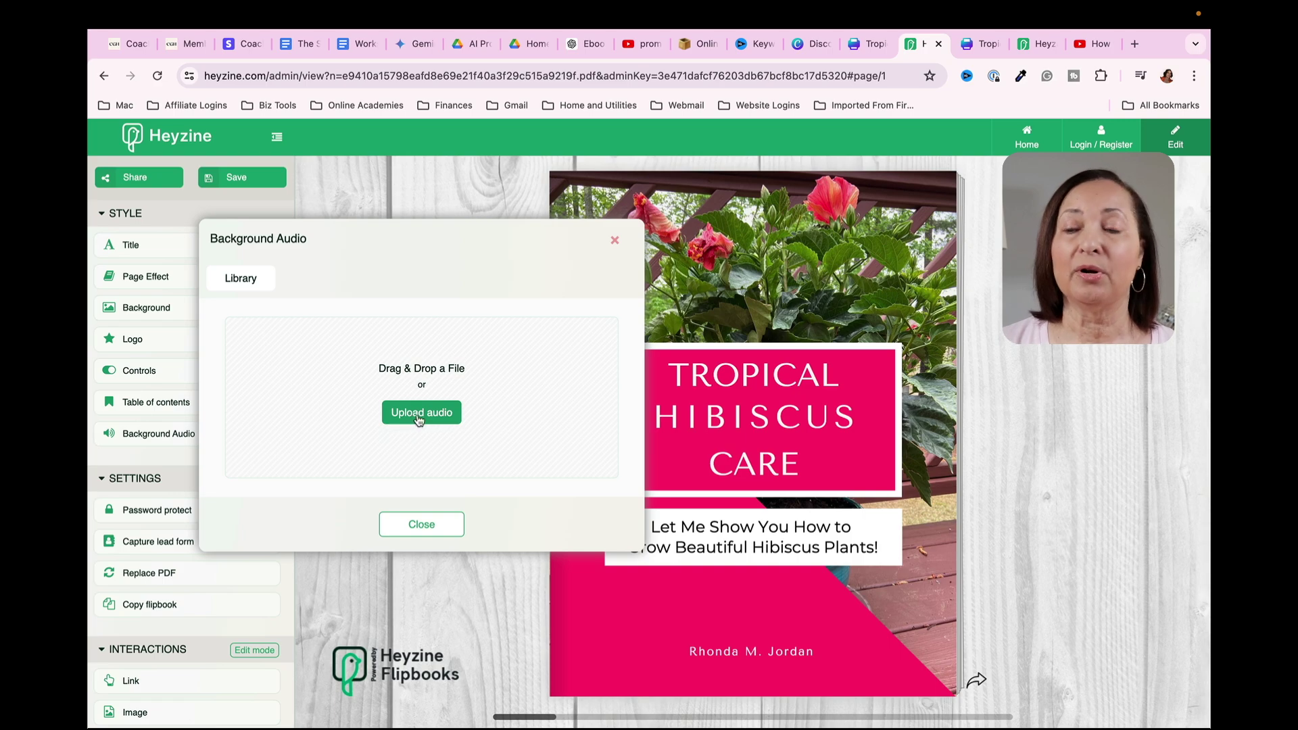
click(426, 532)
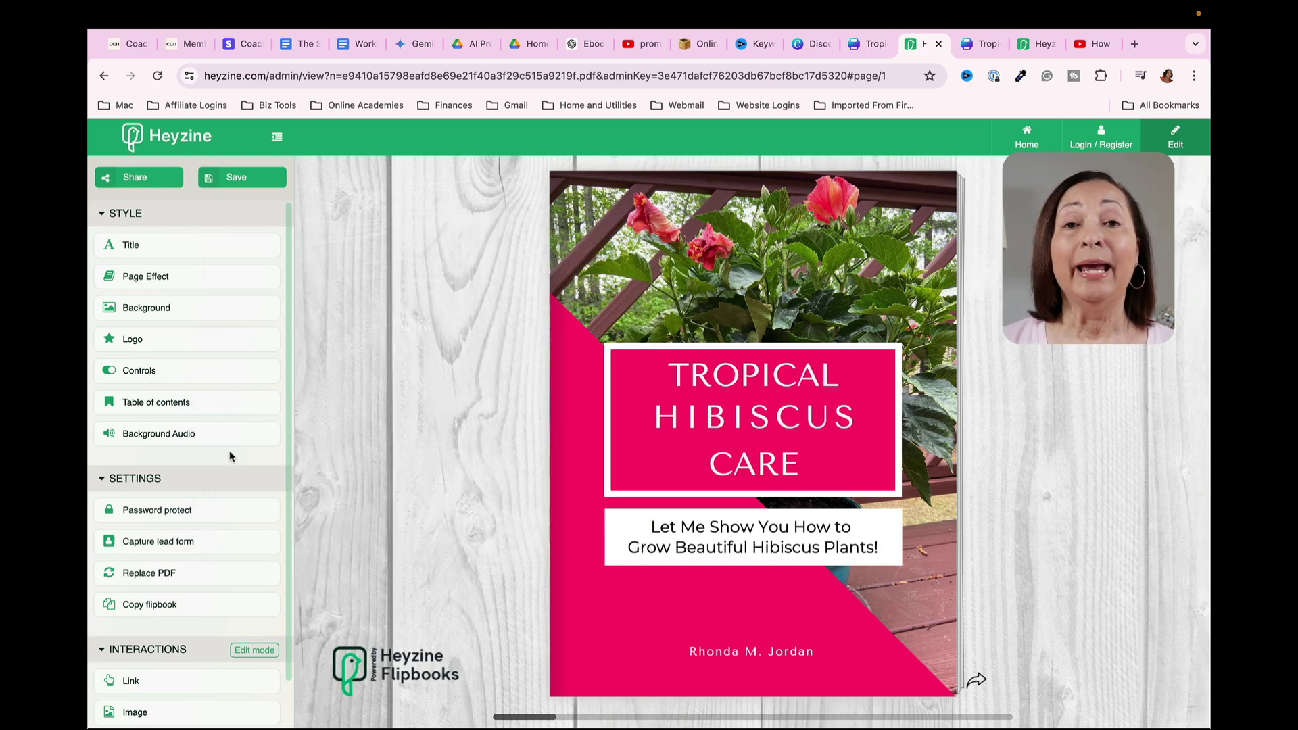
scroll(230, 456, down, 2)
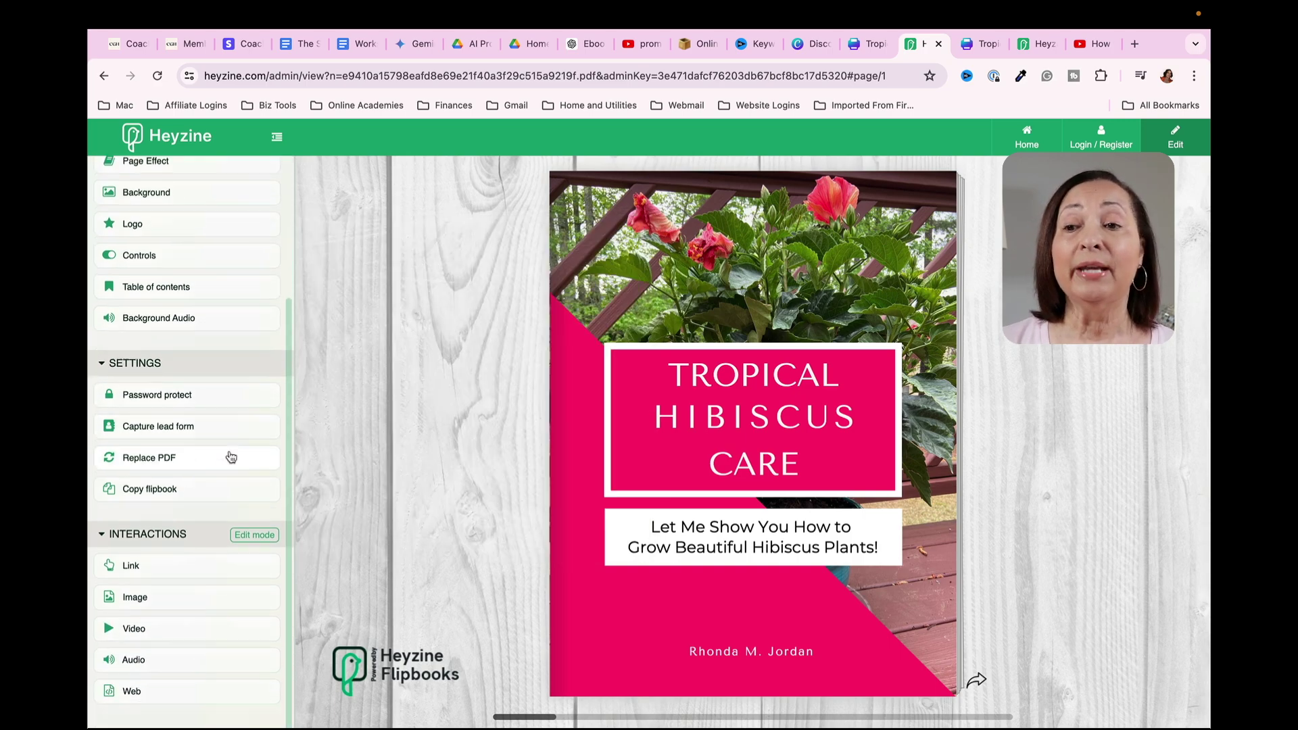
click(188, 402)
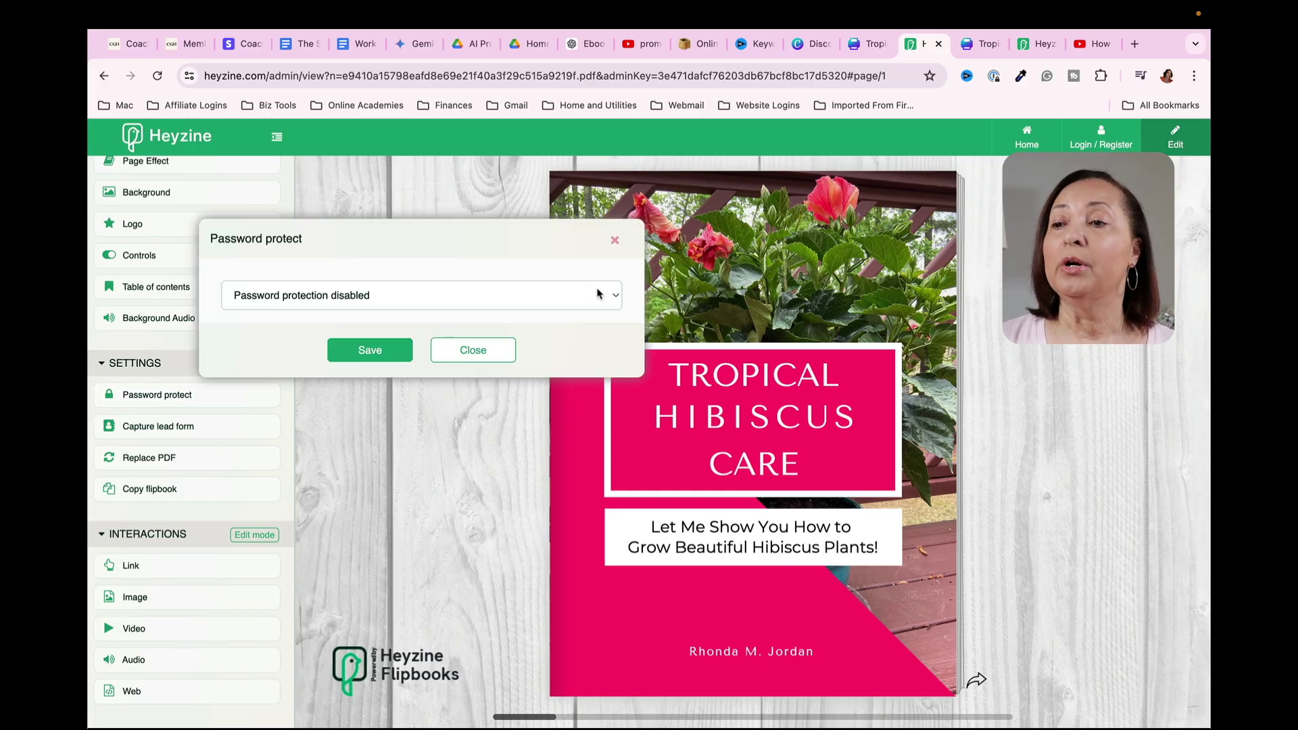
click(618, 298)
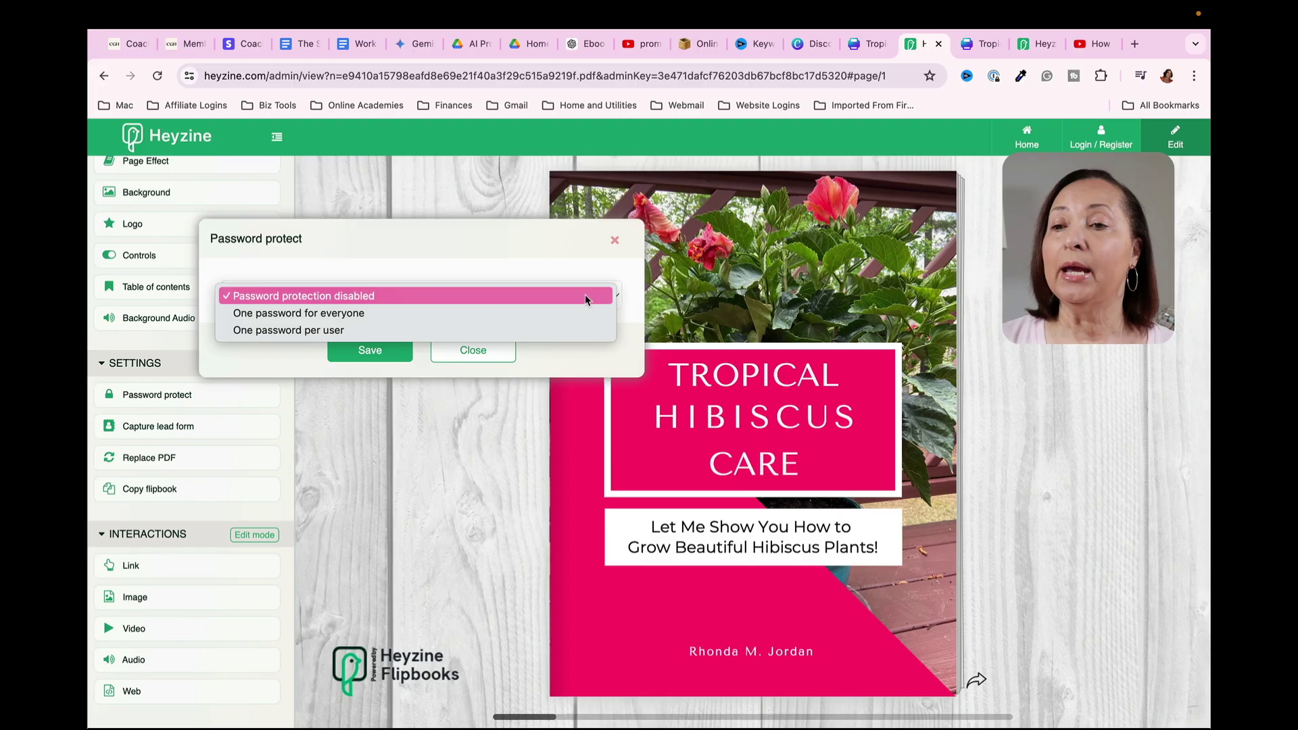
click(383, 314)
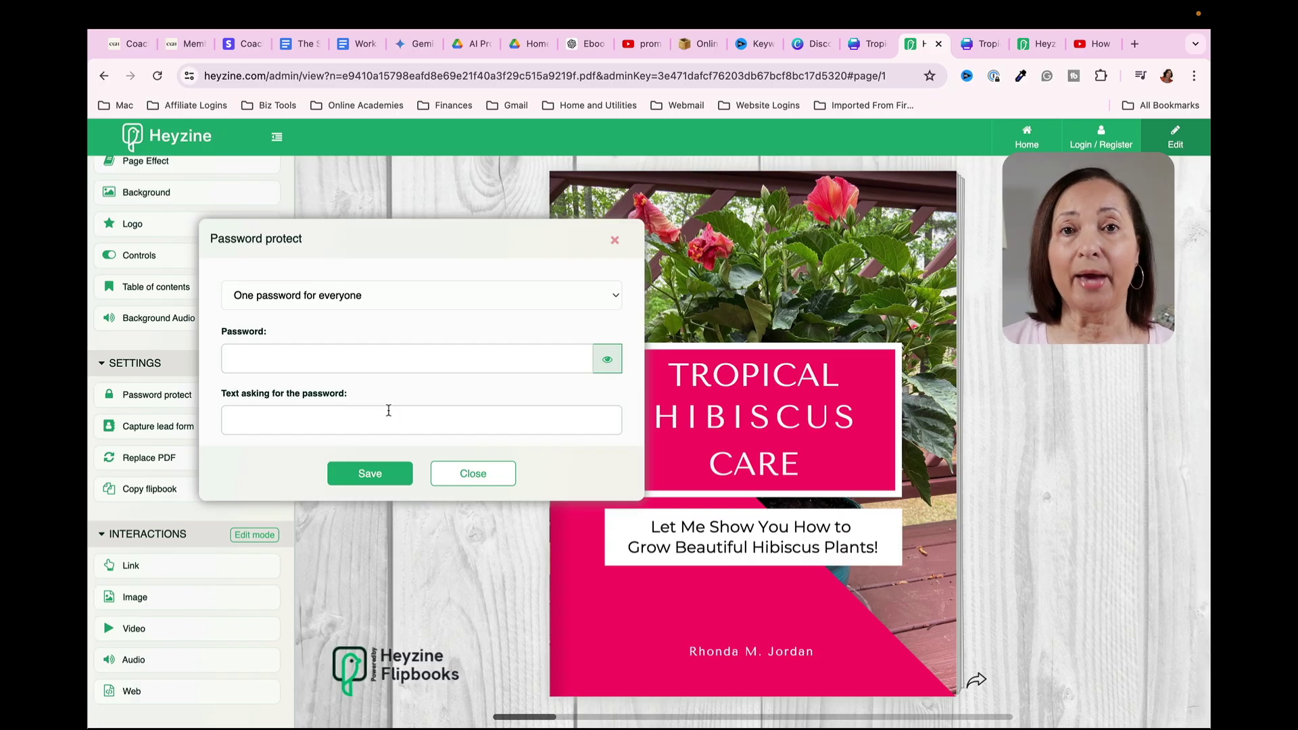
click(473, 473)
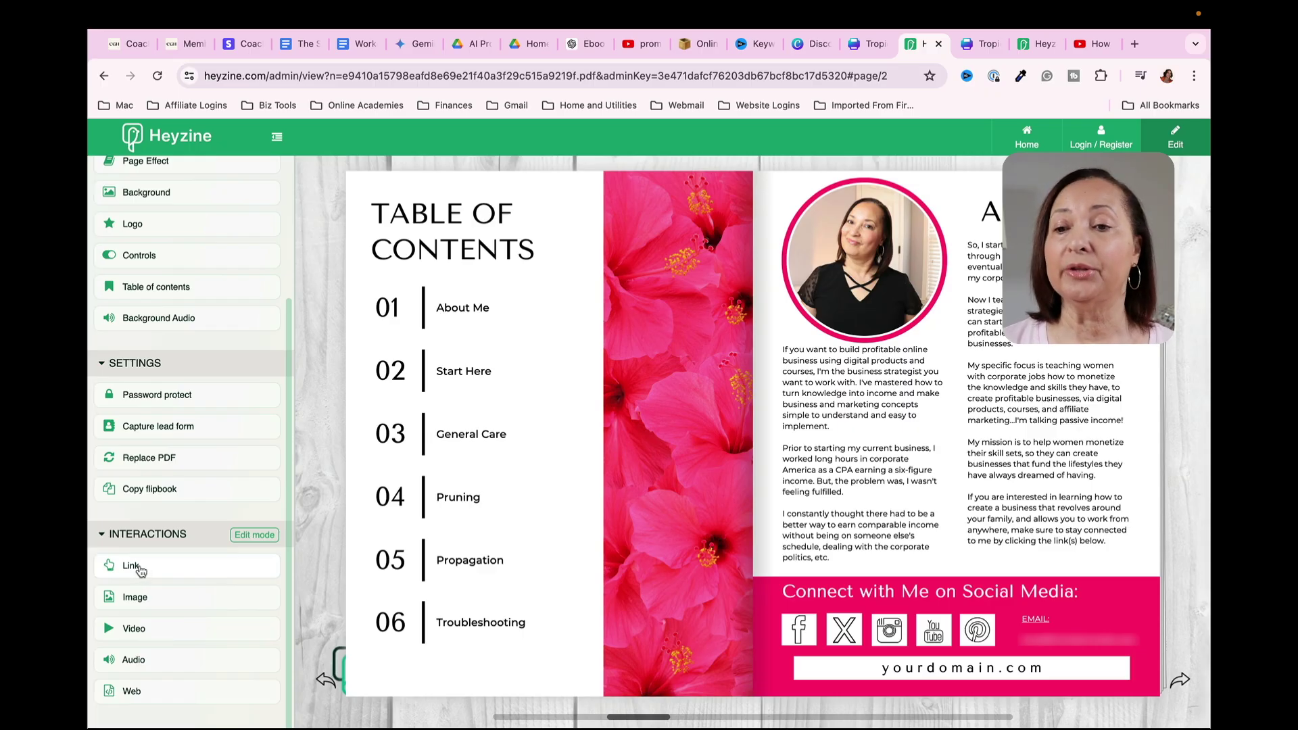
- Switch on interactions edit mode on the Table of Contents and About Me spread
click(132, 566)
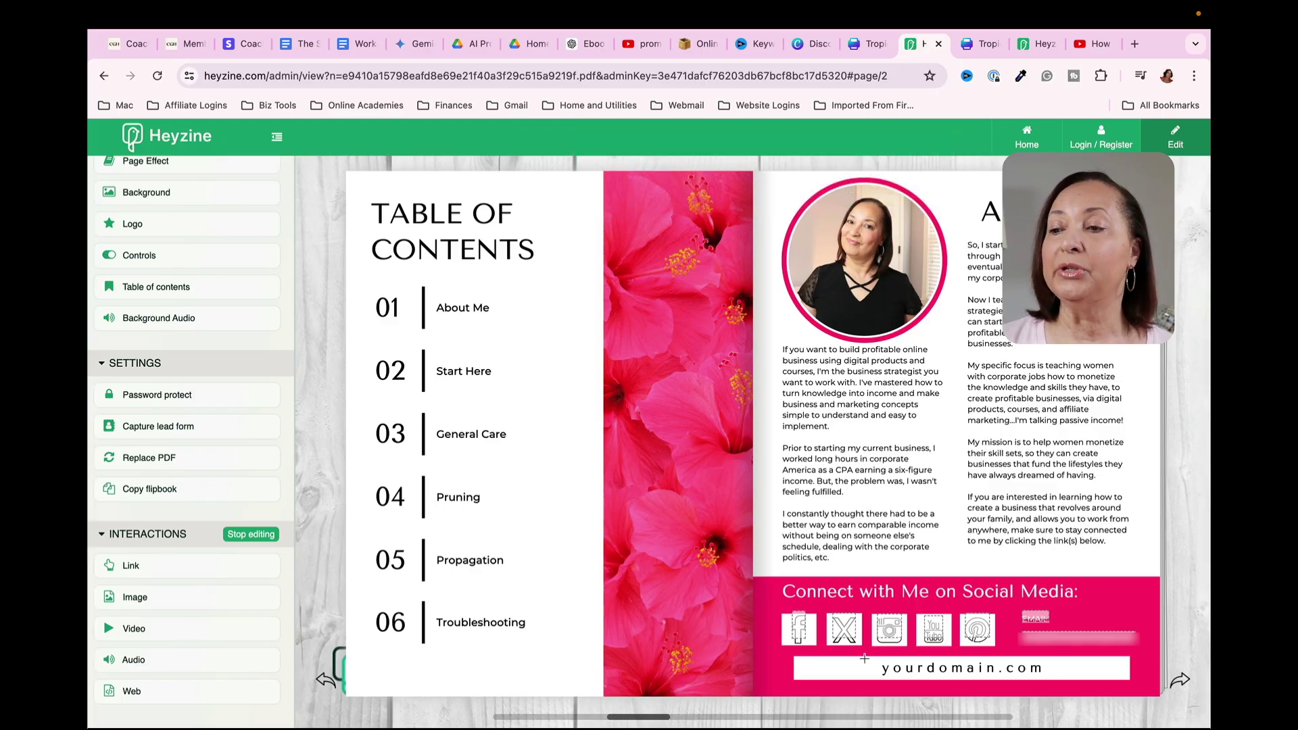
- Draw a link area over the yourdomain.com bar and set its click action to Open Link
mouse_move(864, 658)
mouse_down()
mouse_move(878, 681)
mouse_move(1053, 680)
mouse_up()
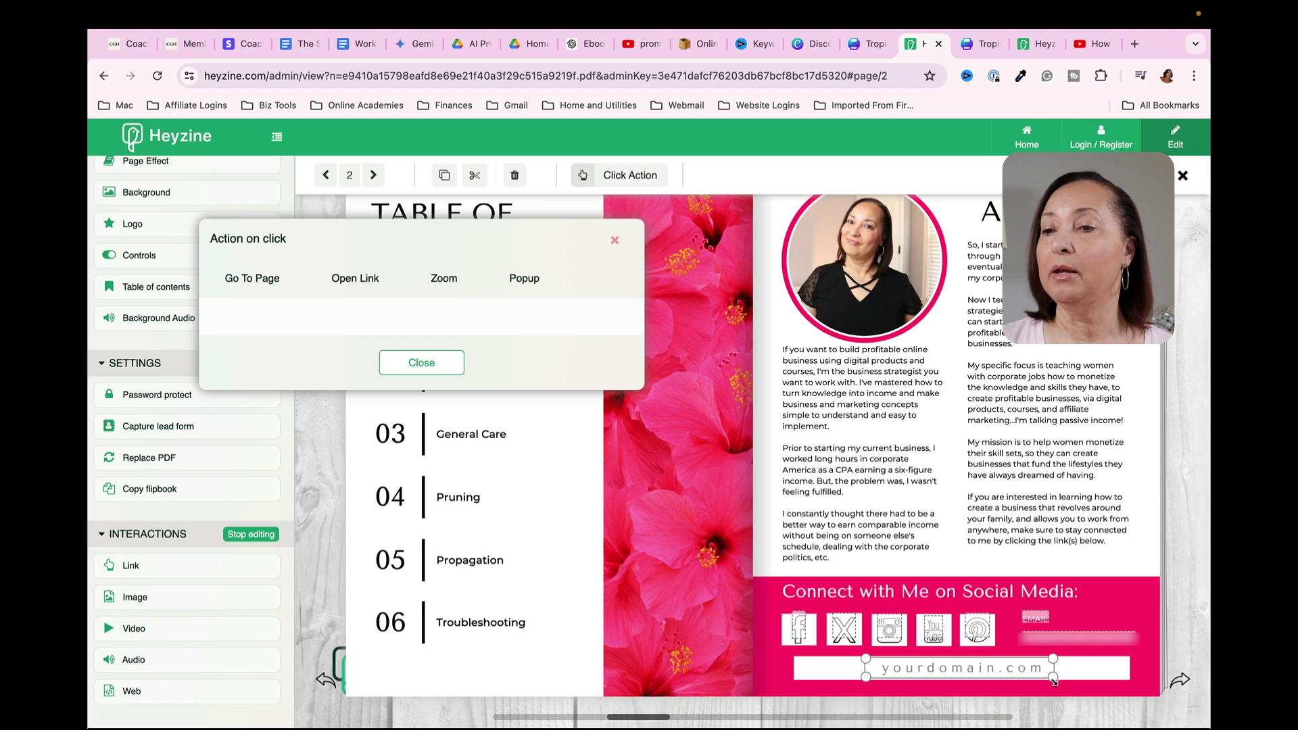
click(355, 284)
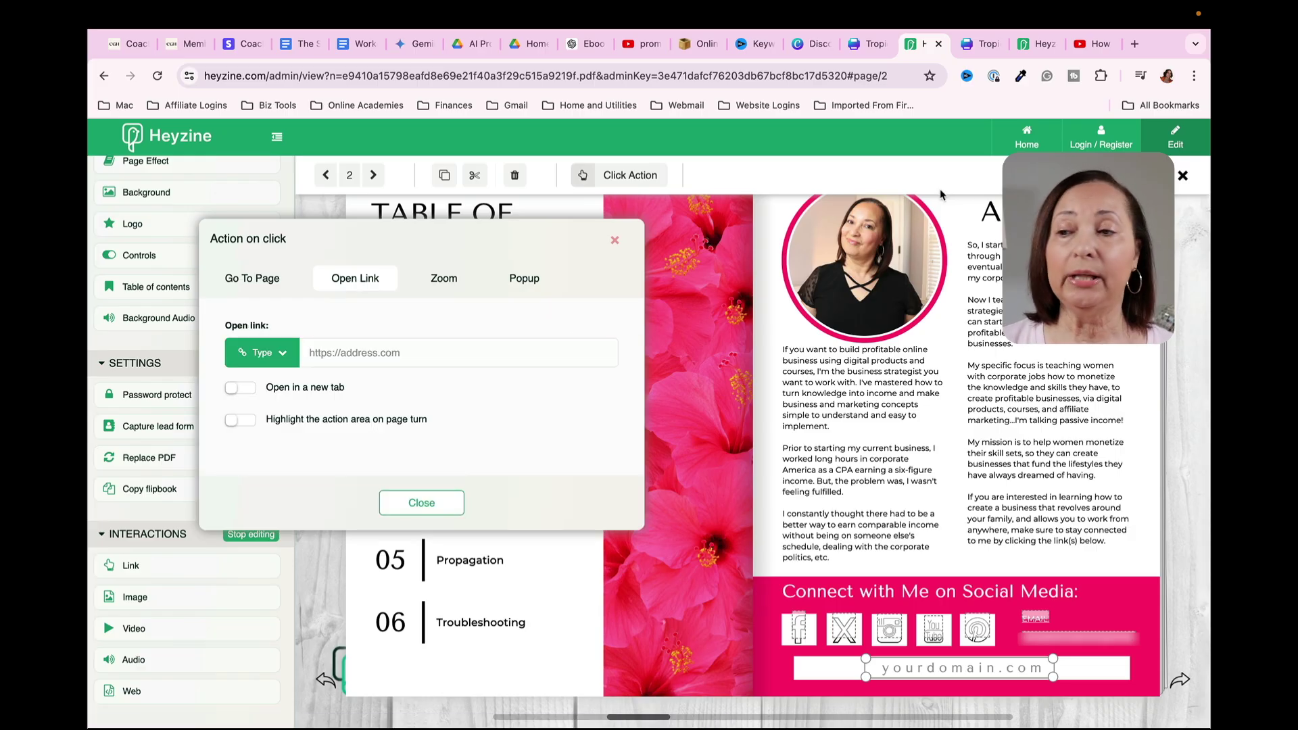
- Paste the YouTube channel URL as the link, enabling 'Open in a new tab' and page-turn highlighting
click(428, 353)
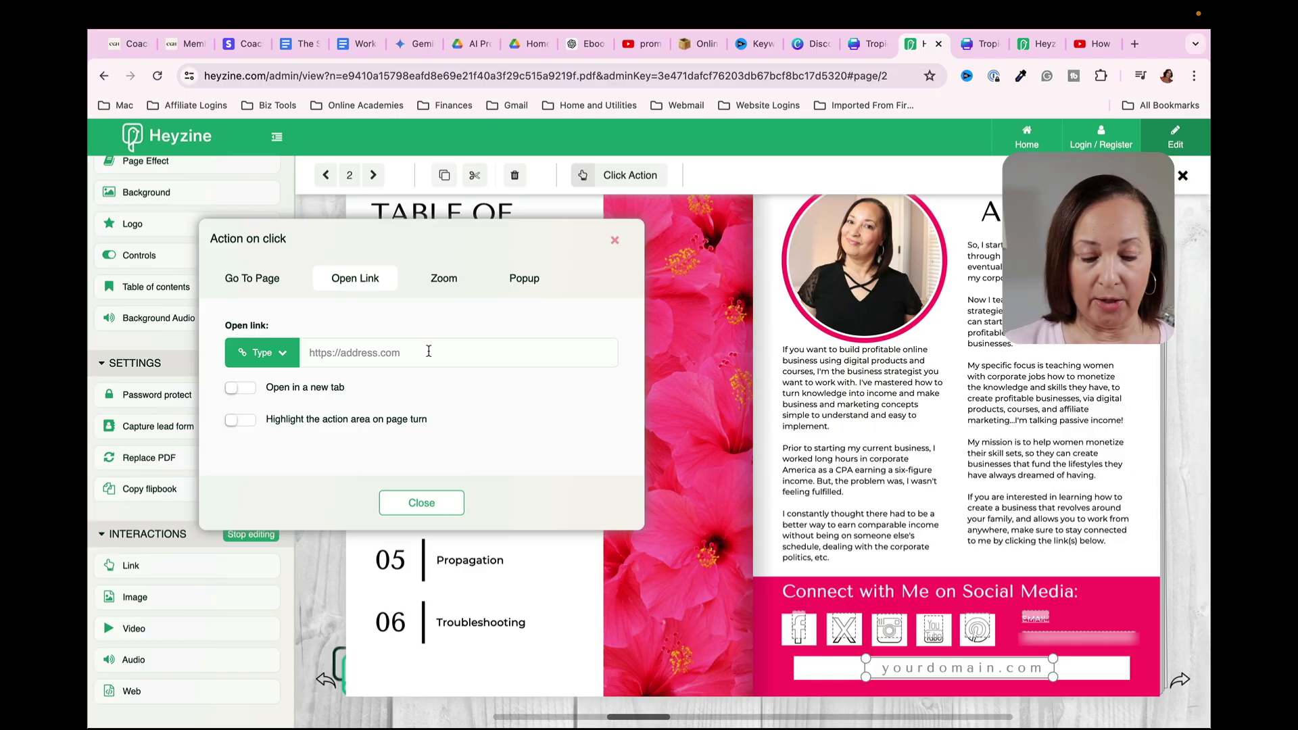
text(h)
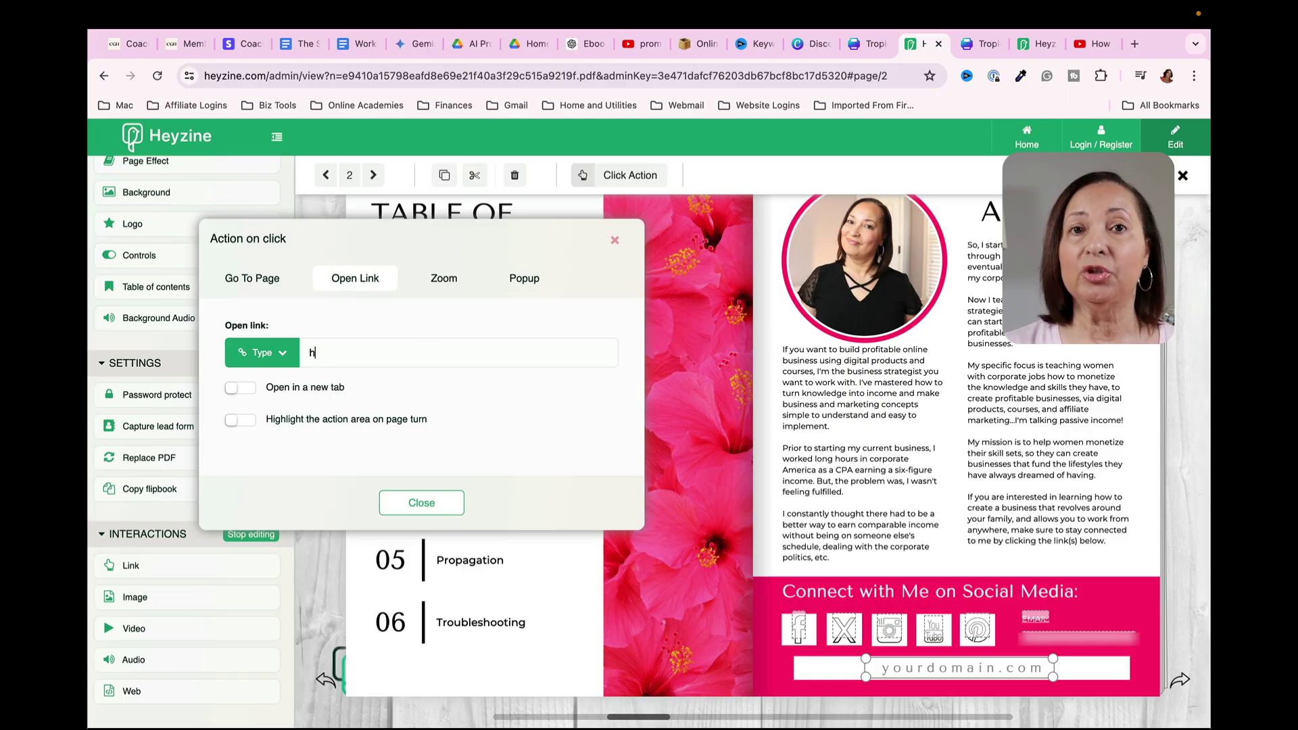
text(ttps)
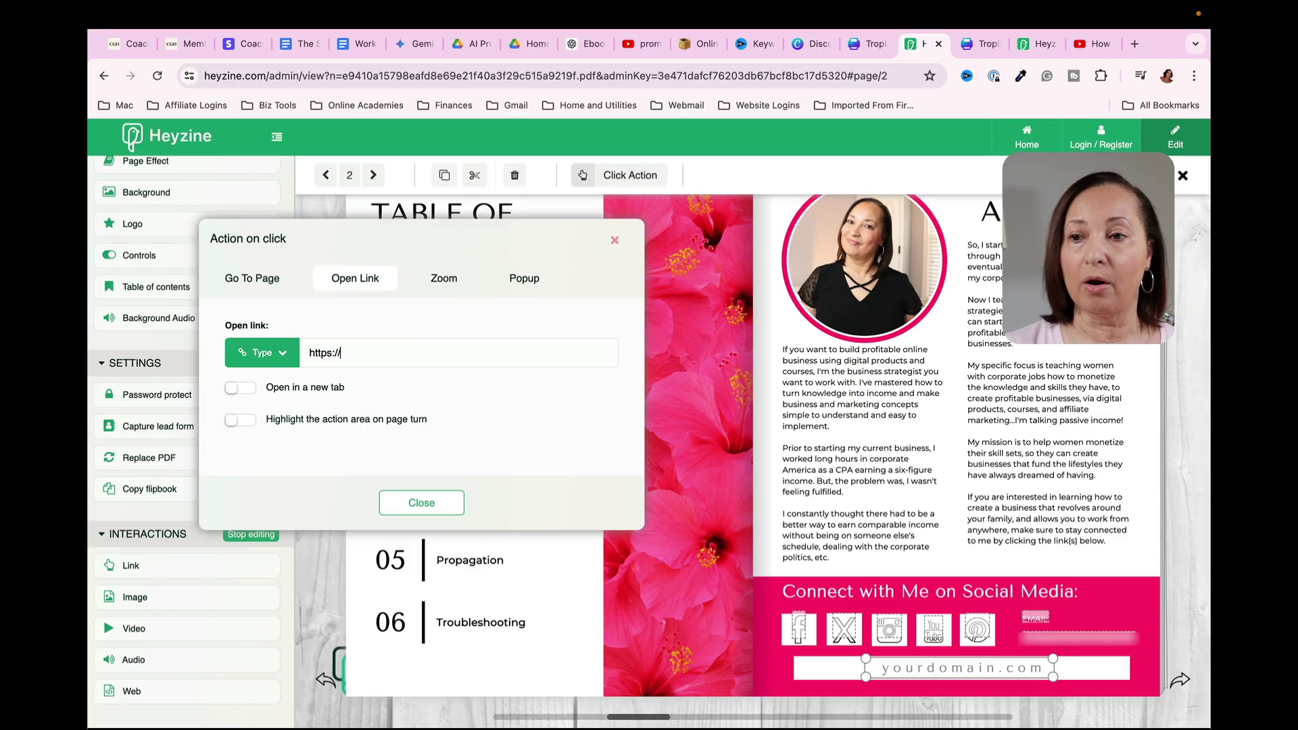
text(:/)
text(/youtube.com/@rhondamjordan)
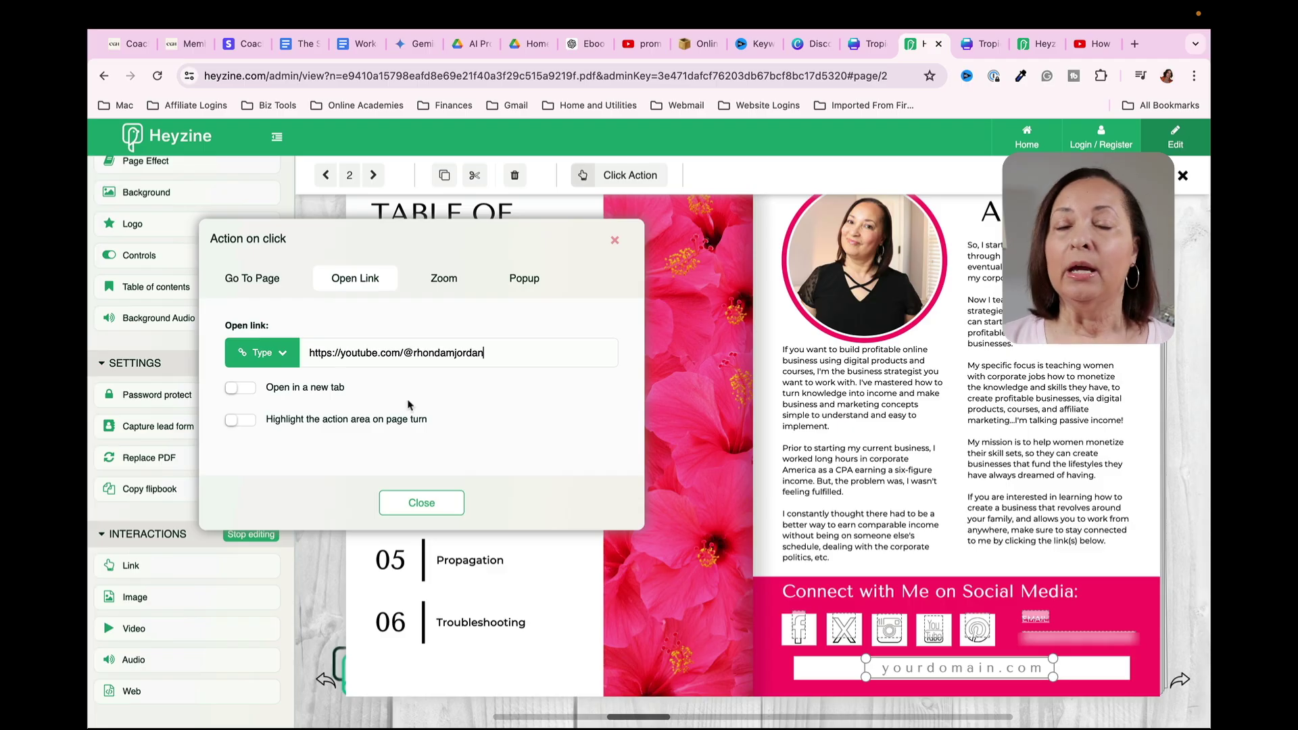
click(249, 389)
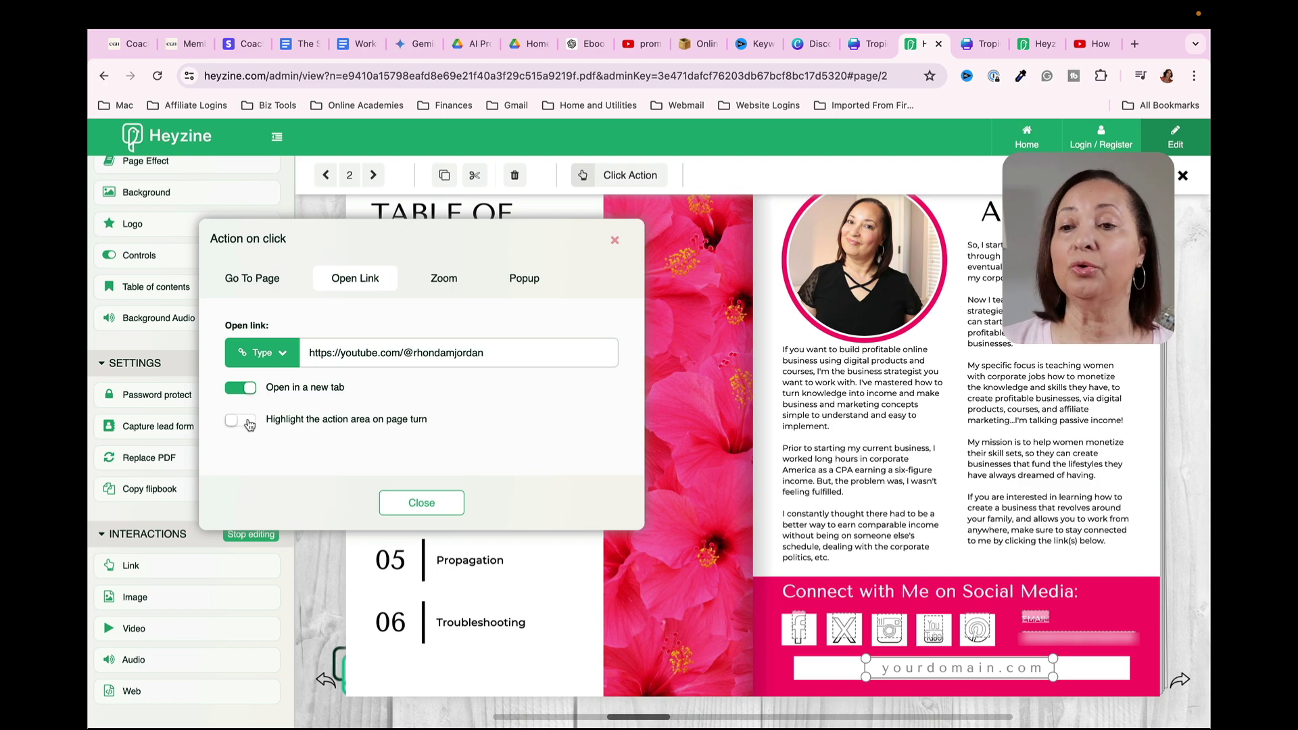
click(248, 422)
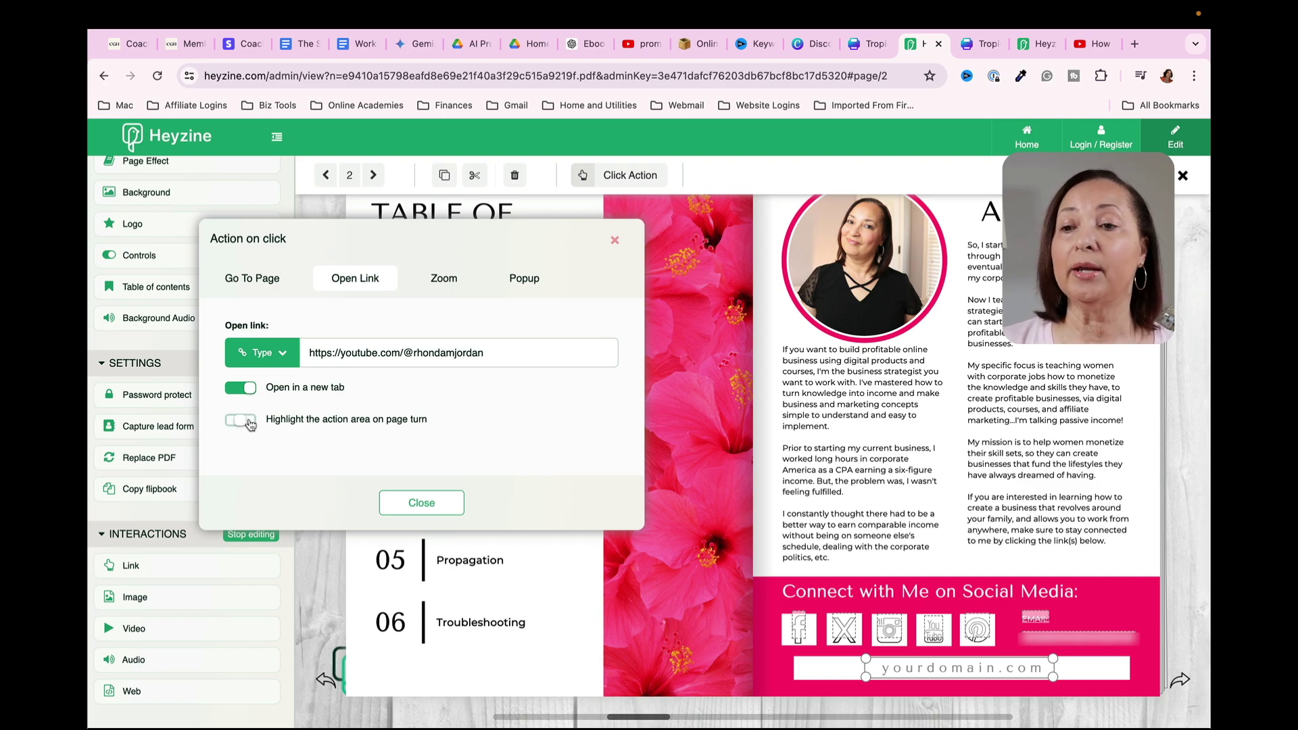
click(422, 504)
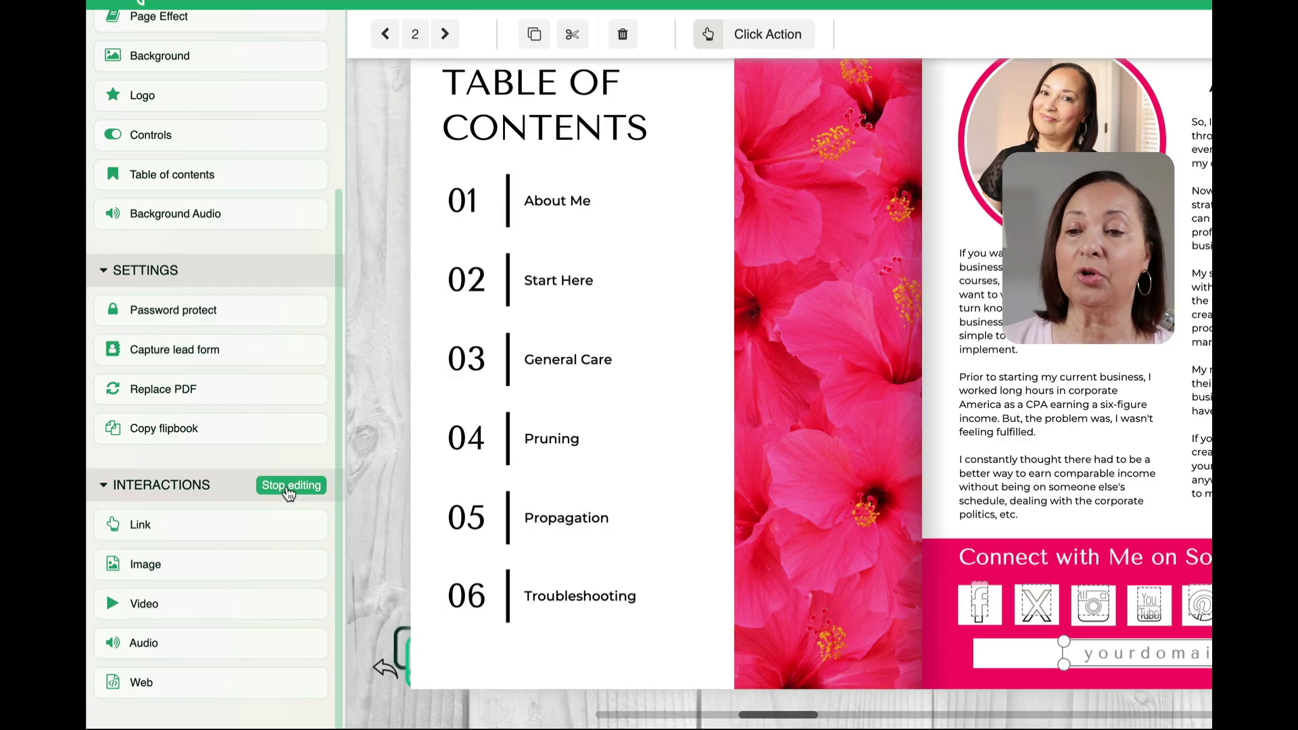
- Exit editing, return to the Table of Contents spread, and test the yourdomain.com link
click(290, 487)
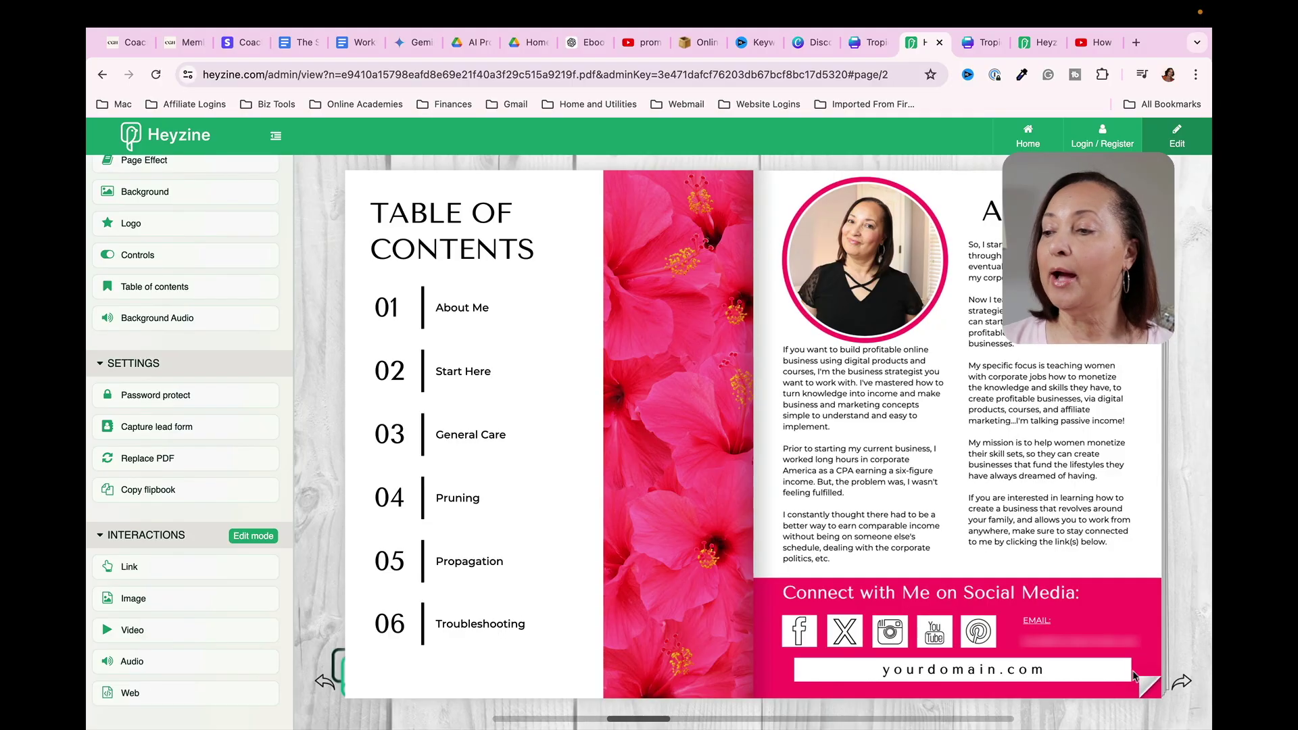
click(326, 680)
click(977, 683)
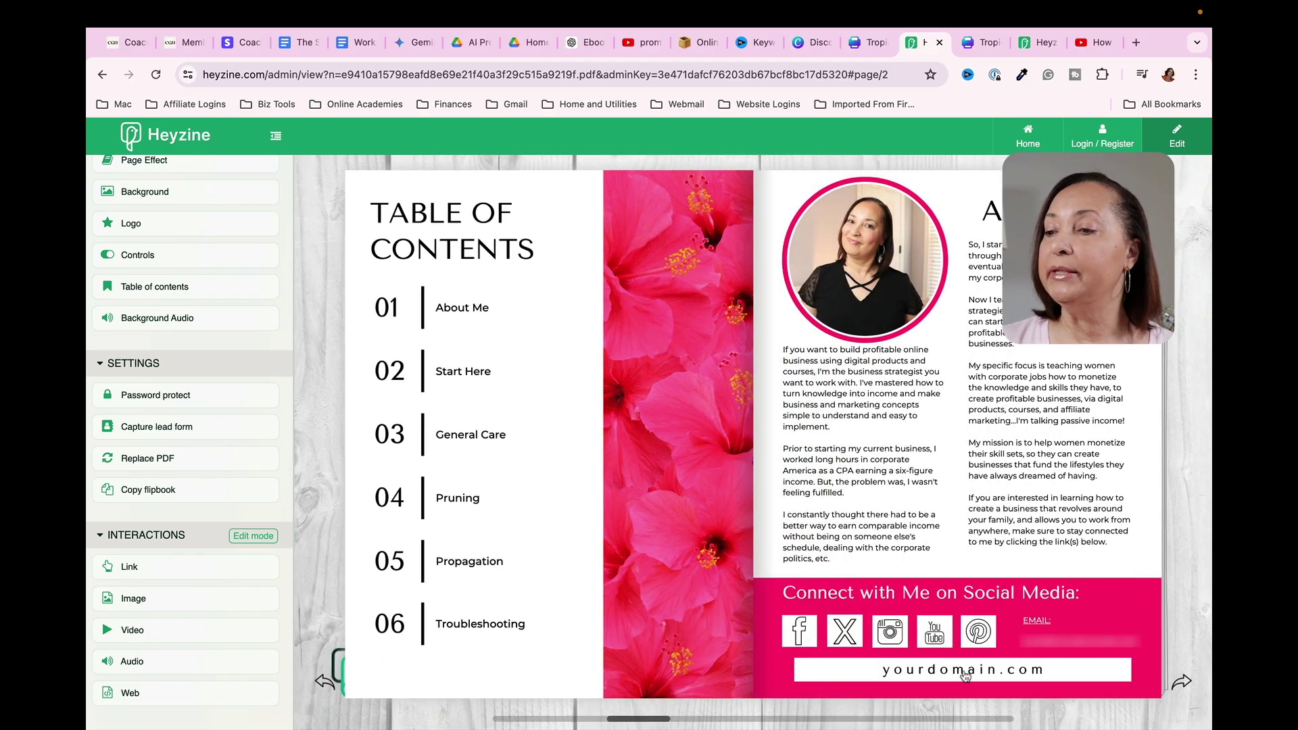
click(1008, 676)
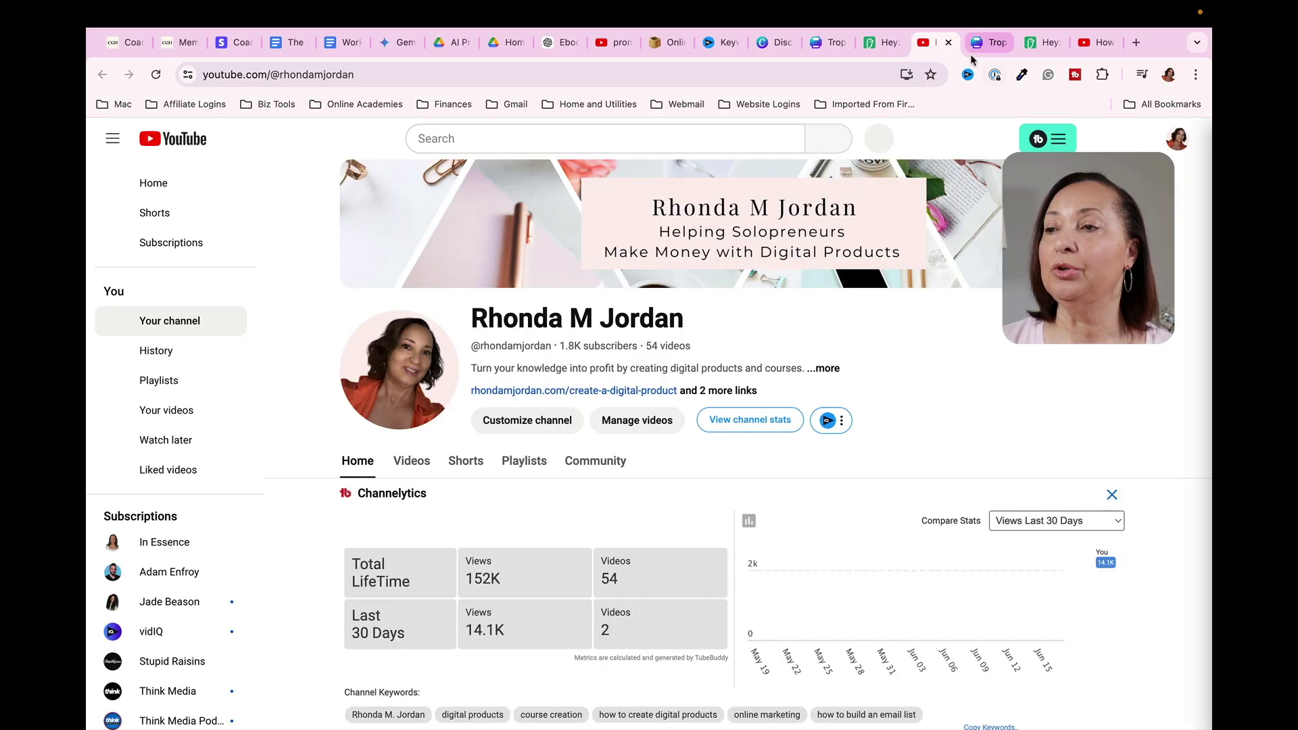
- Close the YouTube channel tab to get back to the Heyzine flipbook
click(948, 42)
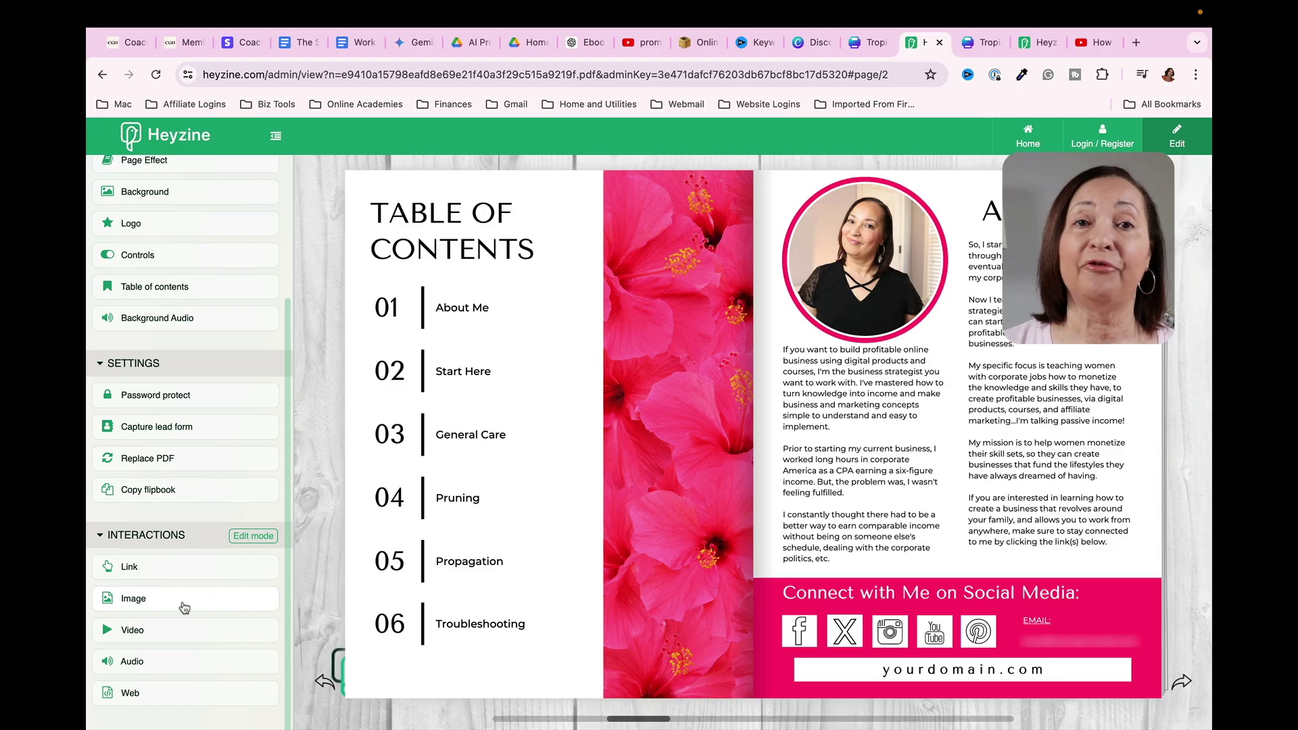
- Flip forward to the Start Here! page and enter interactions edit mode there
key(Right)
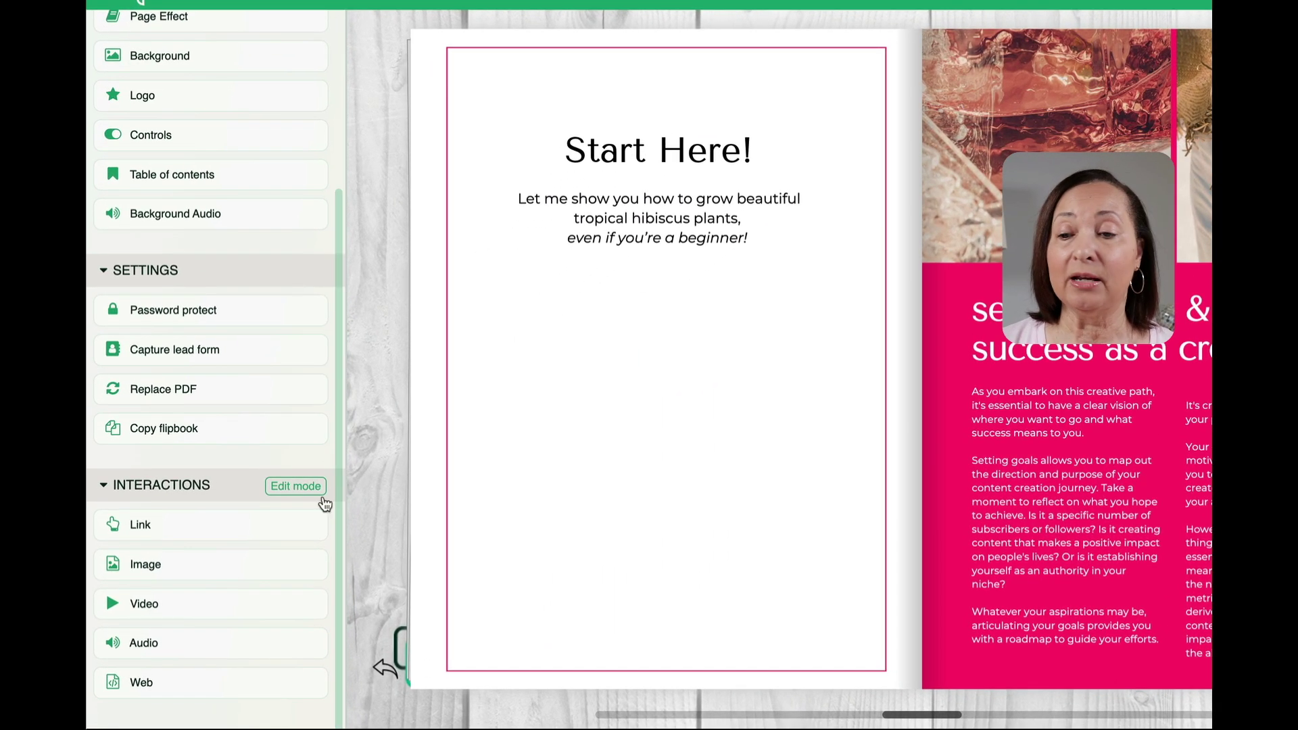
click(157, 613)
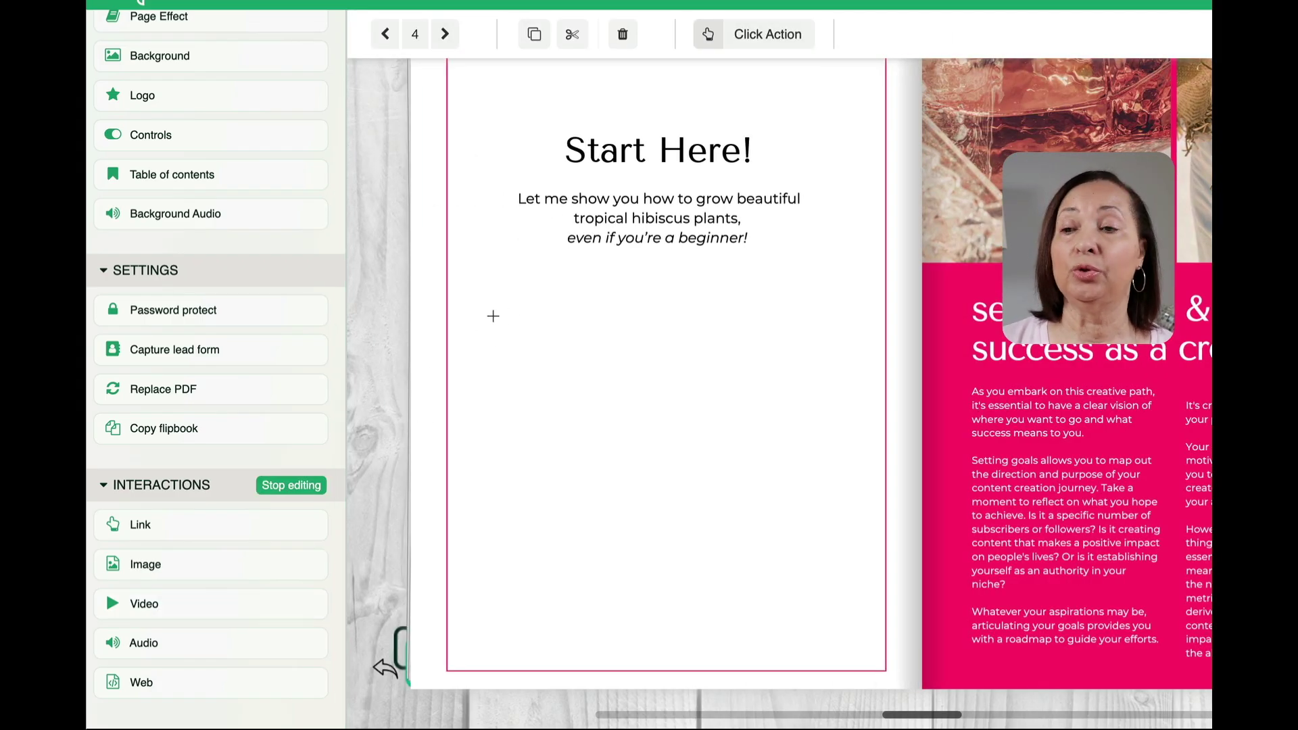
- Place a video box below the Start Here! text with the pasted YouTube link, highlighted on page turn
drag(492, 313, 846, 562)
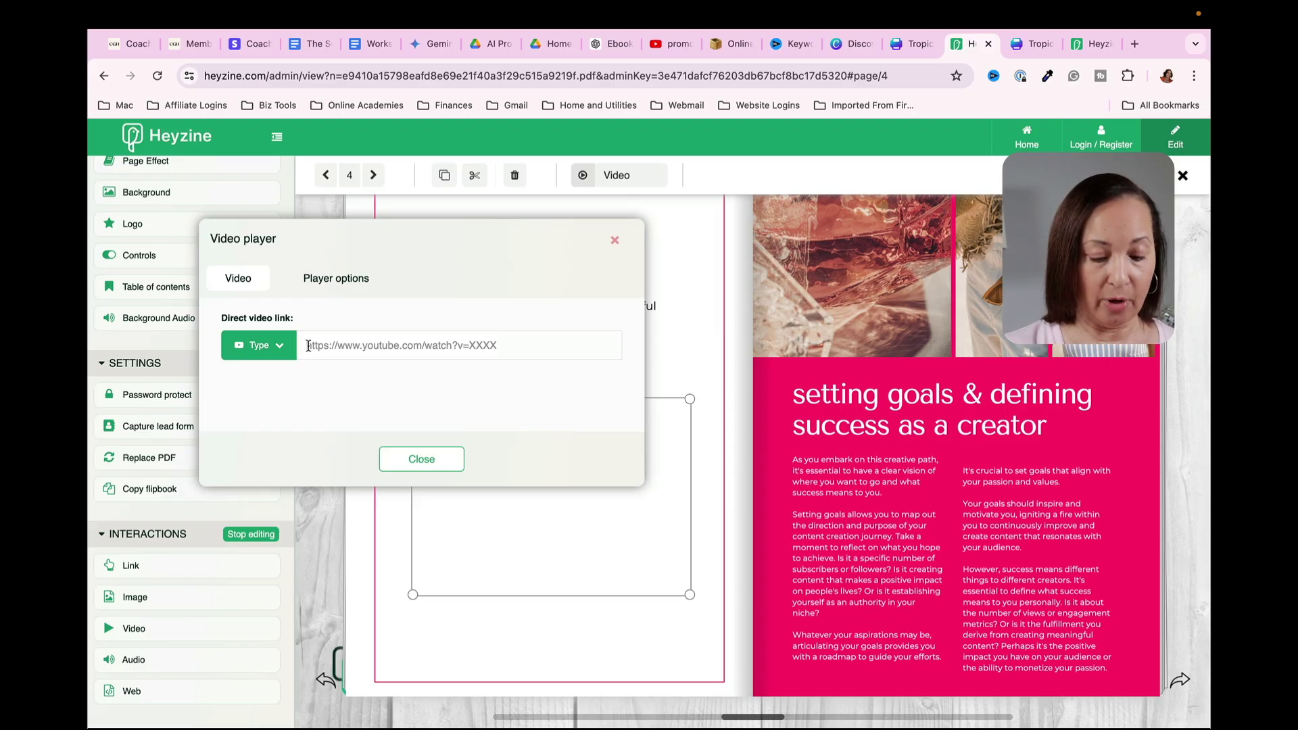
text(https://youtu.be/qn7Na4PsJ1w?si=Q2tVgbFvqRUXxG7T)
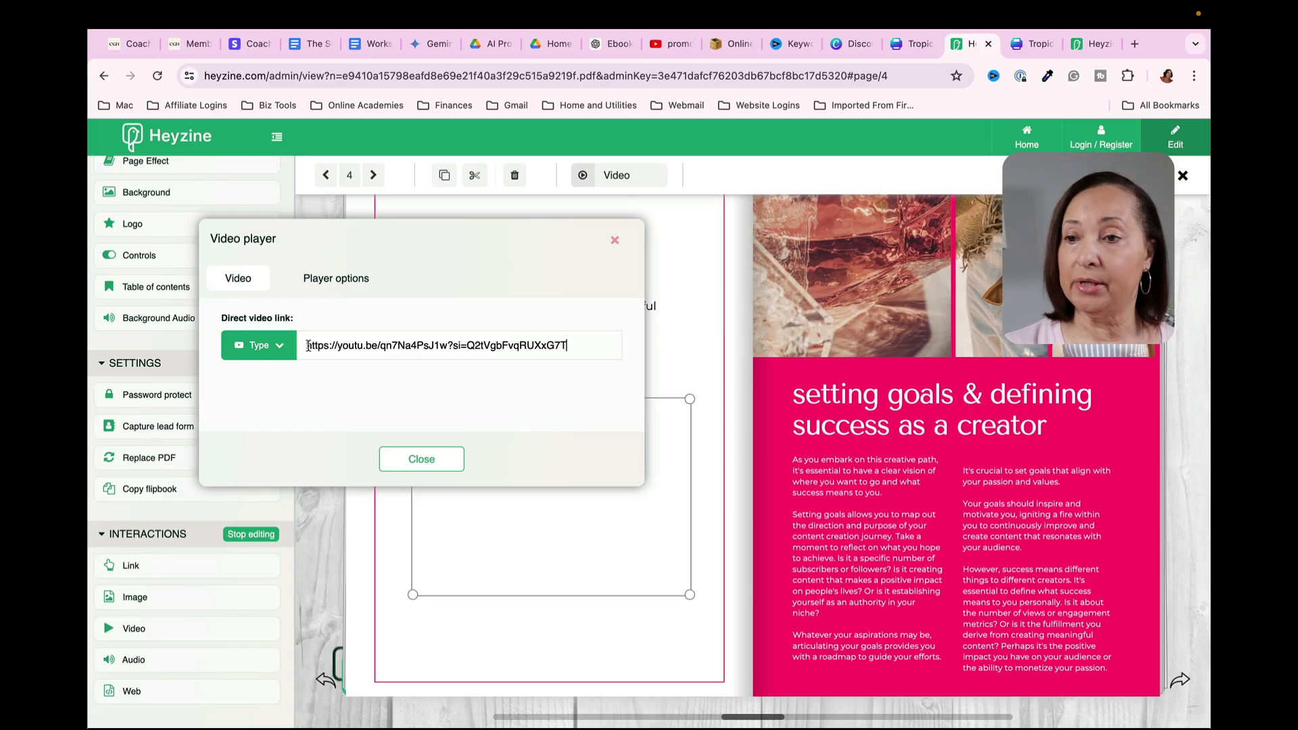
click(370, 283)
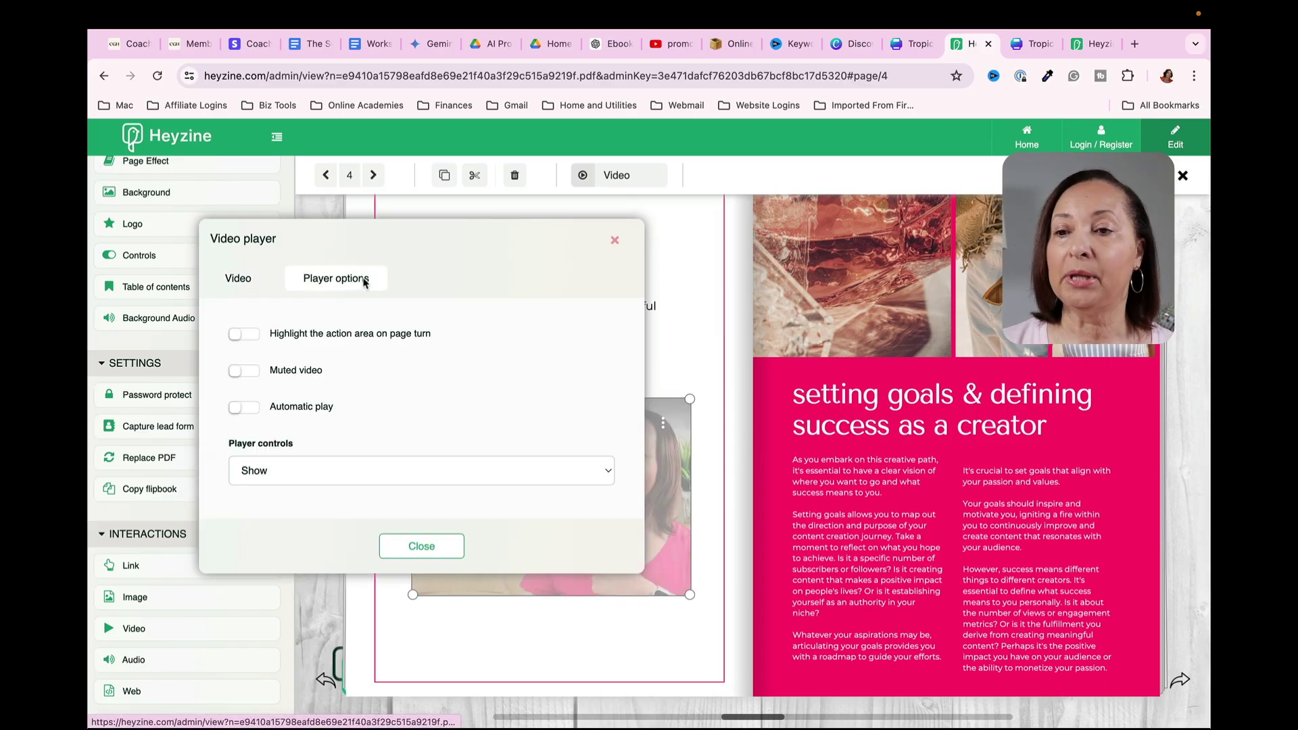
click(245, 334)
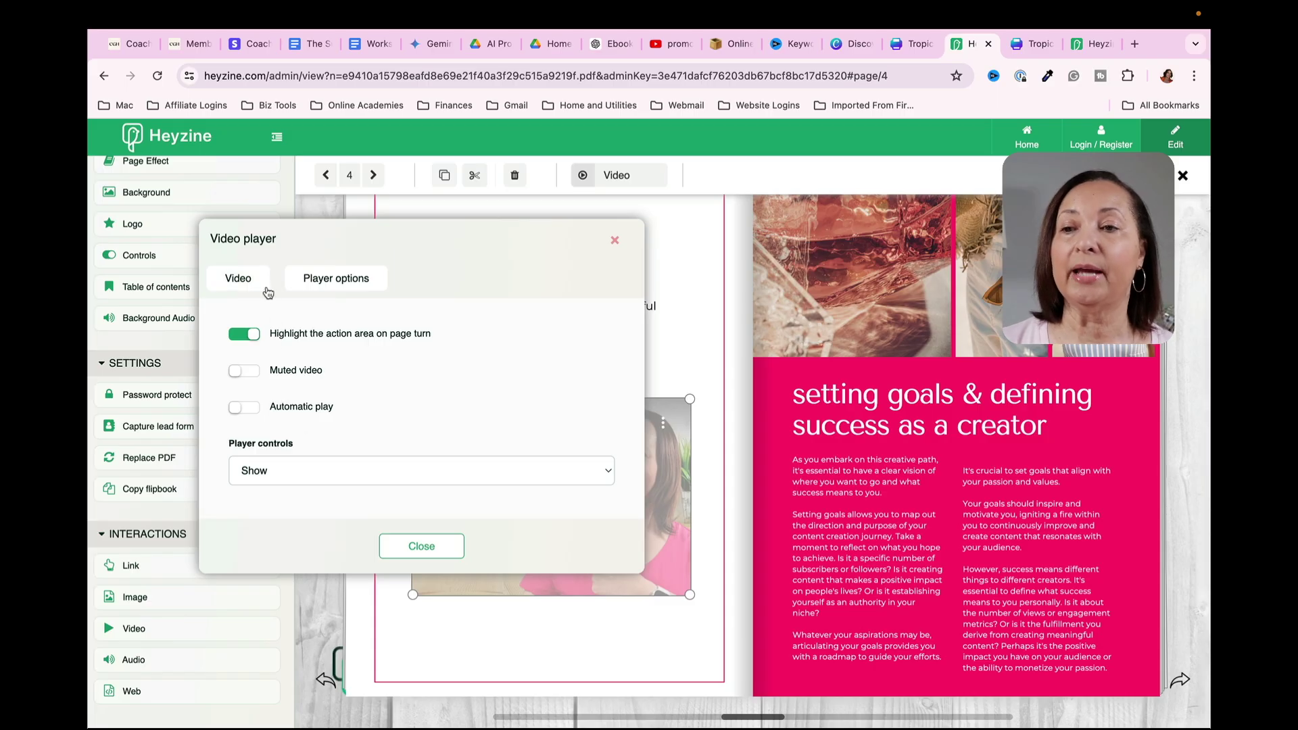
click(243, 284)
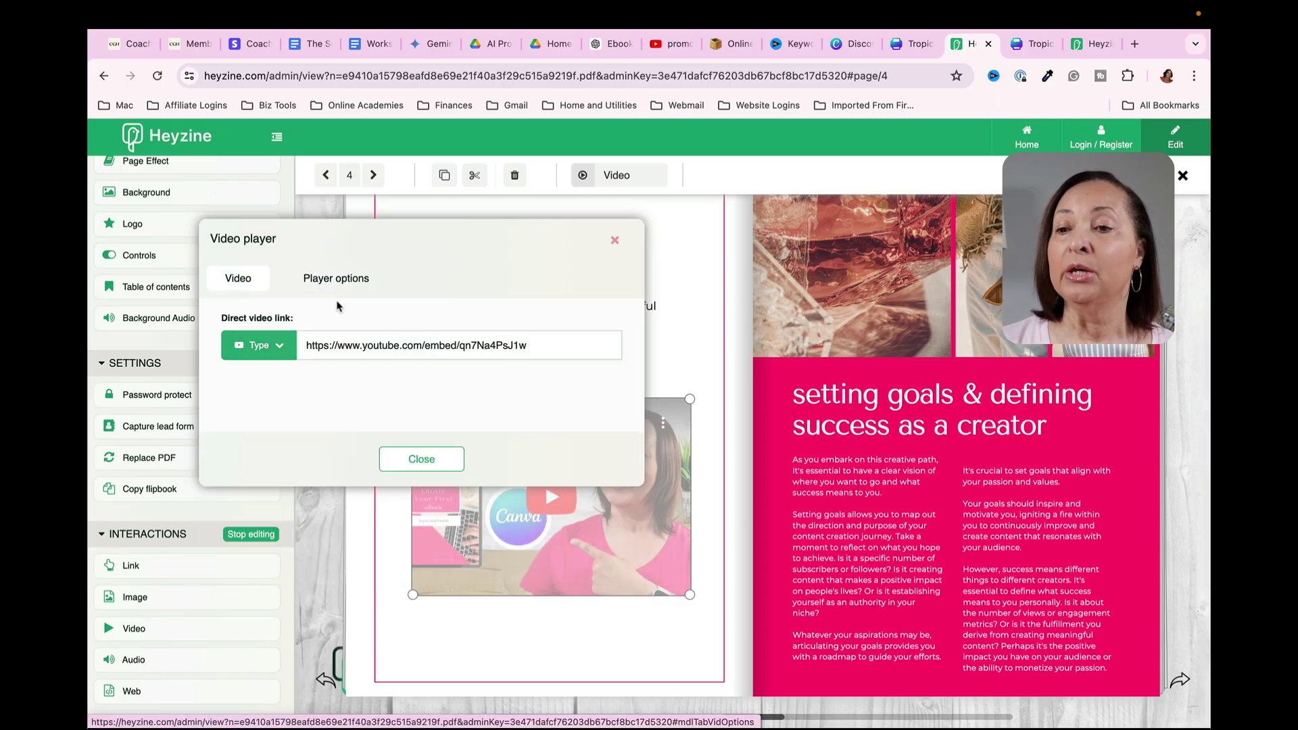
click(426, 460)
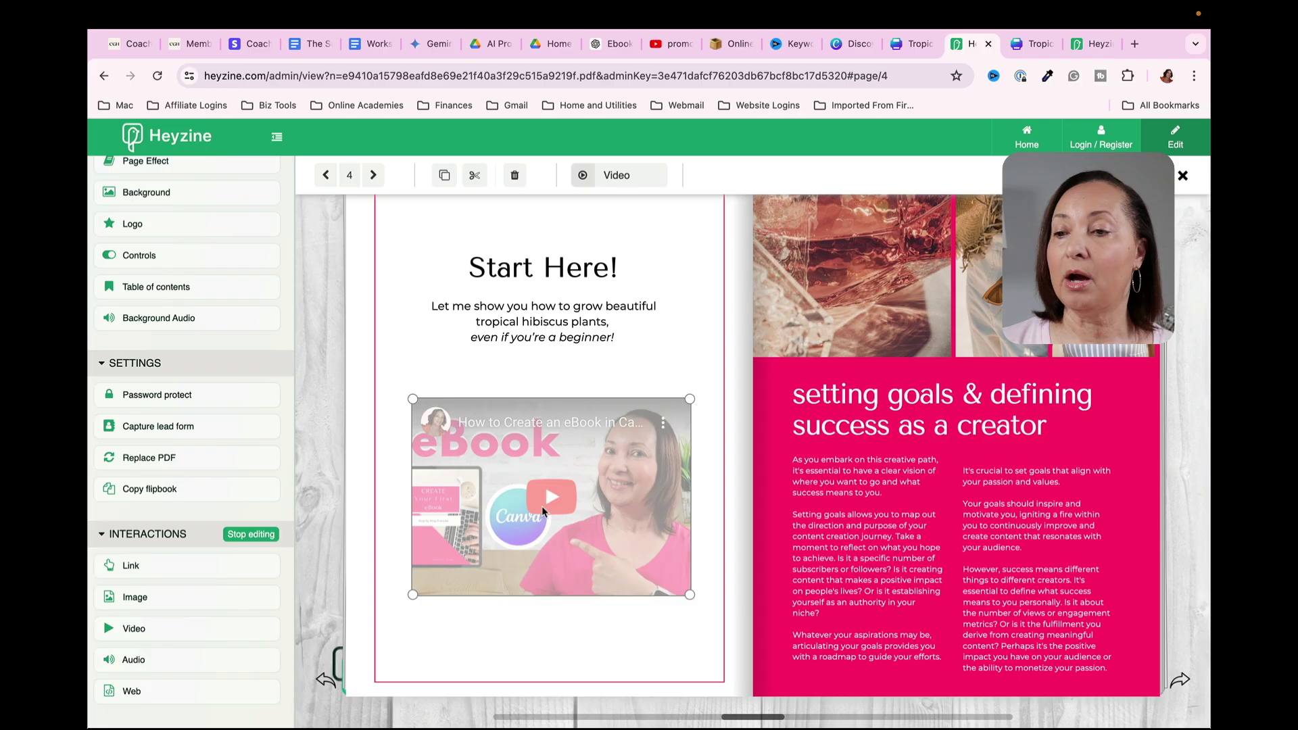
- Exit editing, flip away and back to Start Here!, and play the embedded video
click(257, 538)
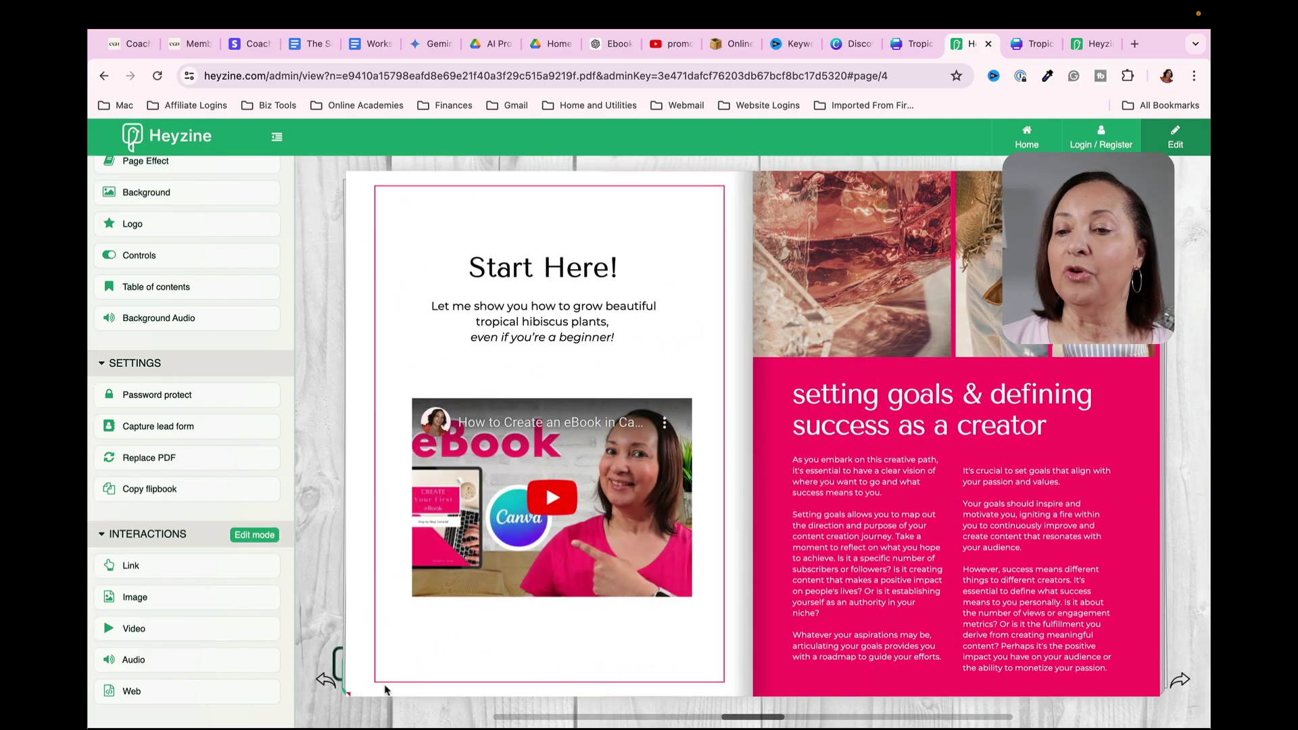
click(327, 680)
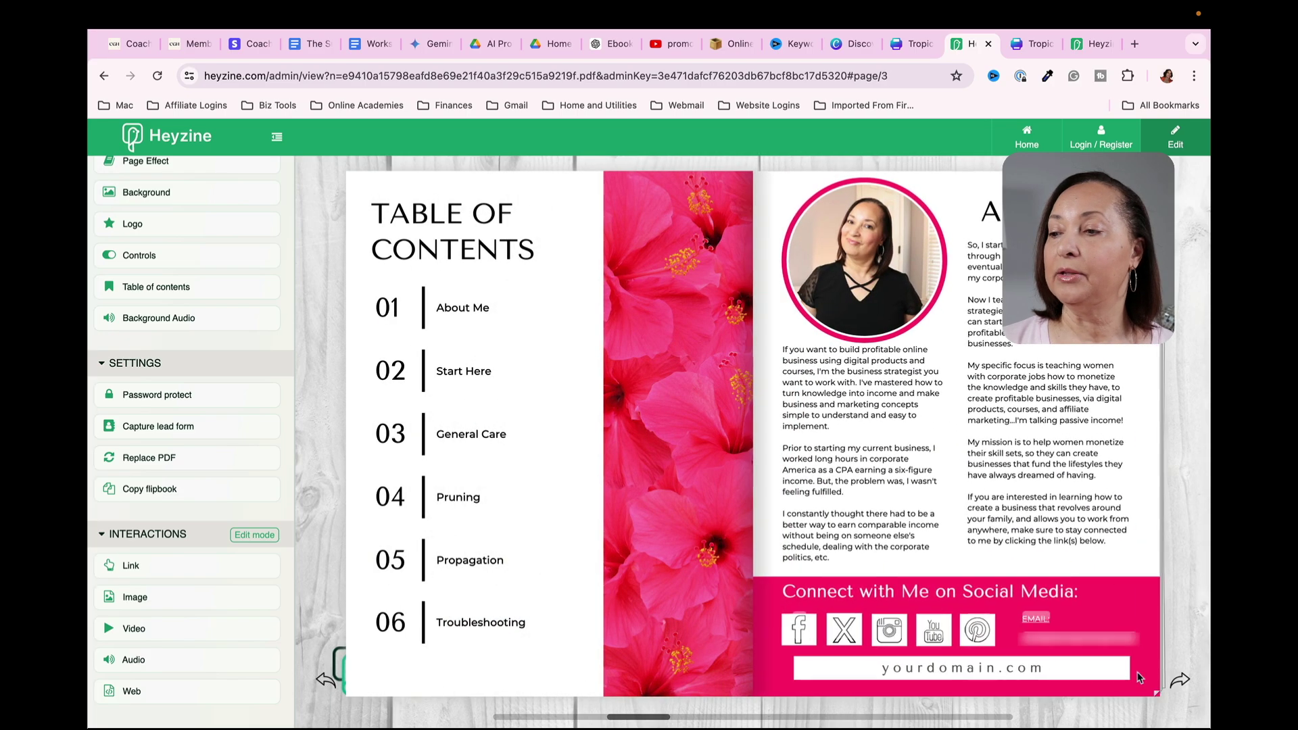
click(1179, 682)
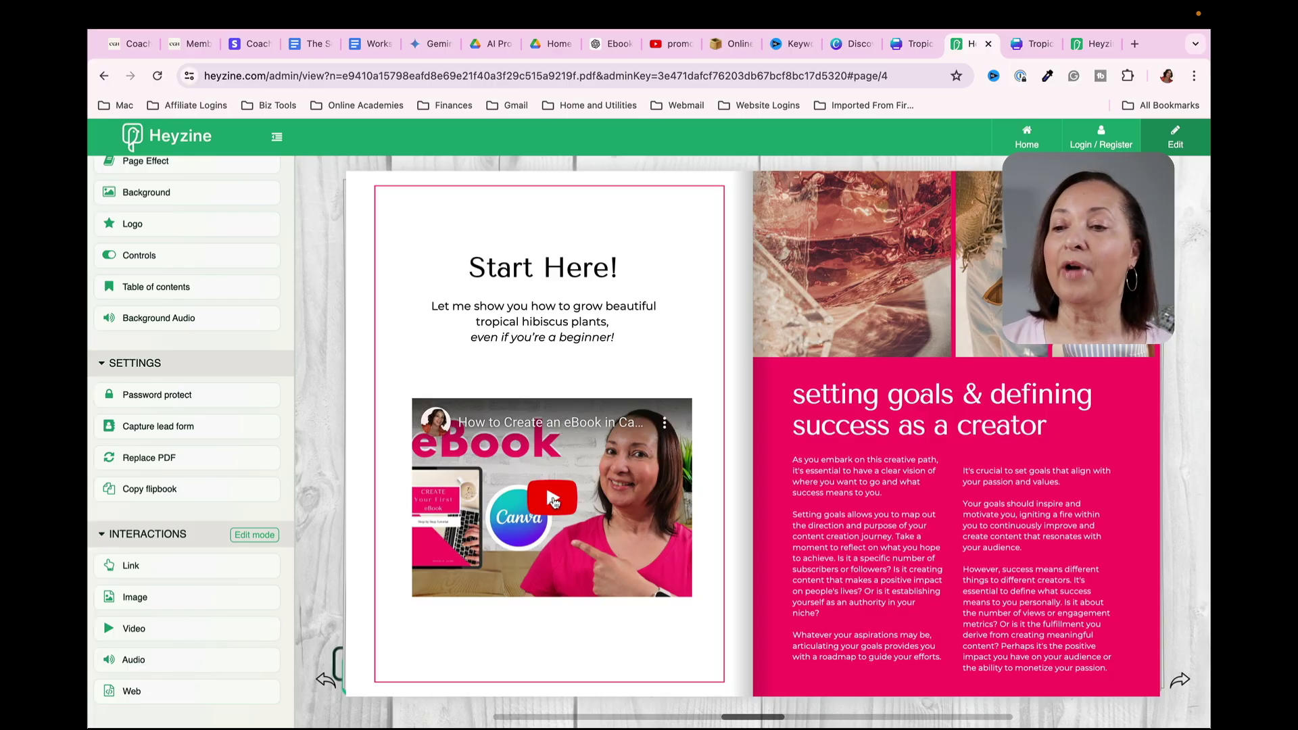
click(553, 500)
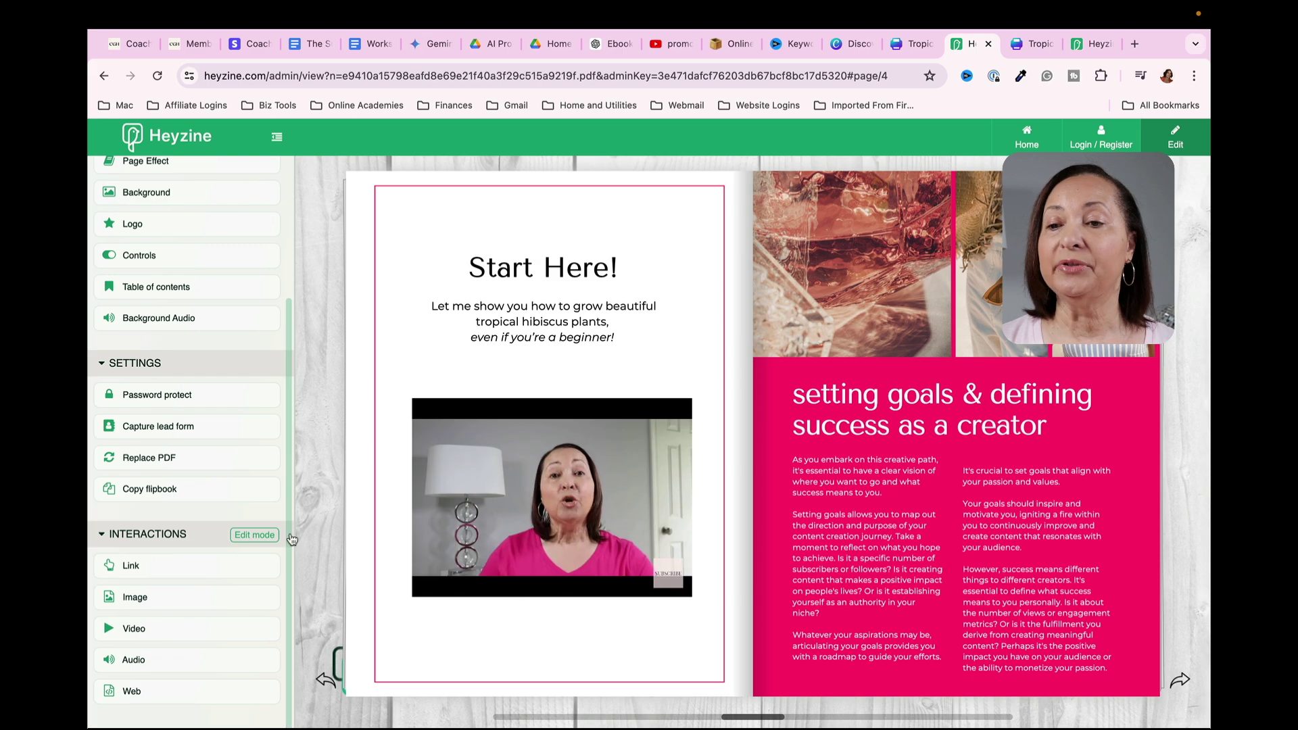
- Re-enter editing, delete the existing video, and draw a new video box below the Start Here text
click(257, 537)
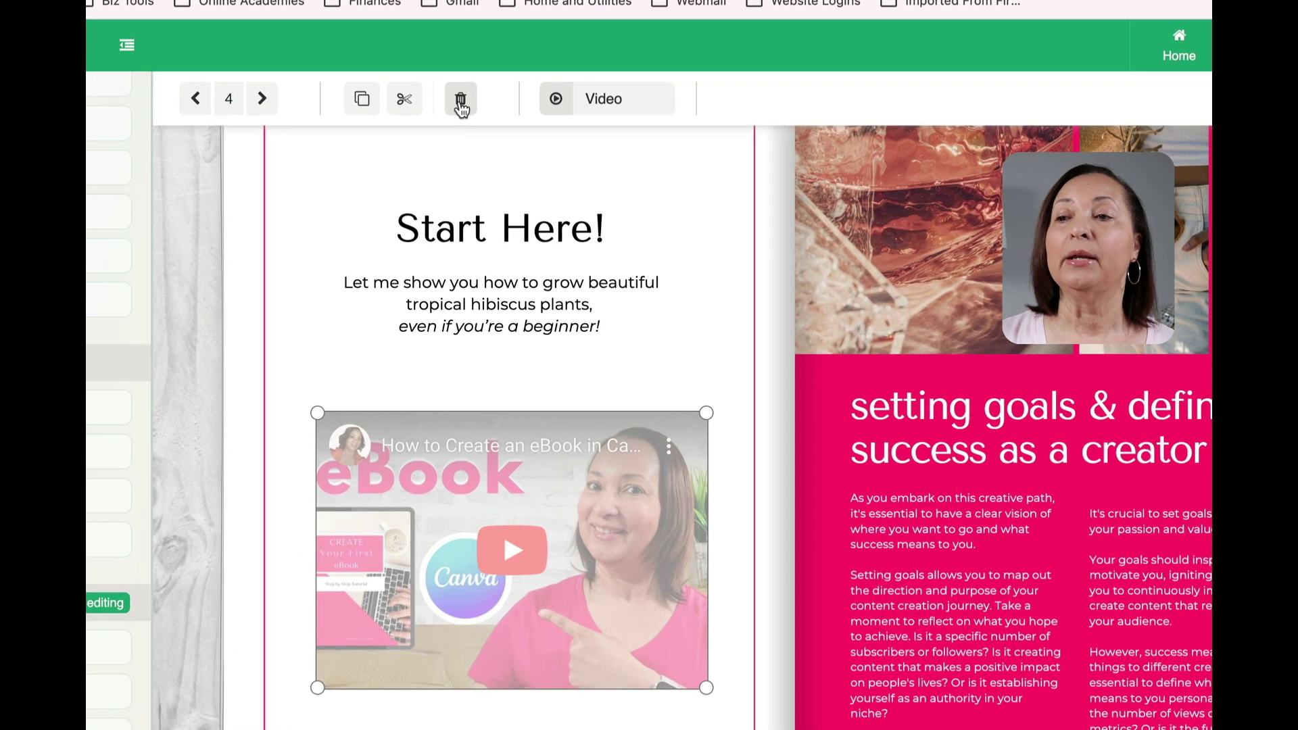
click(461, 100)
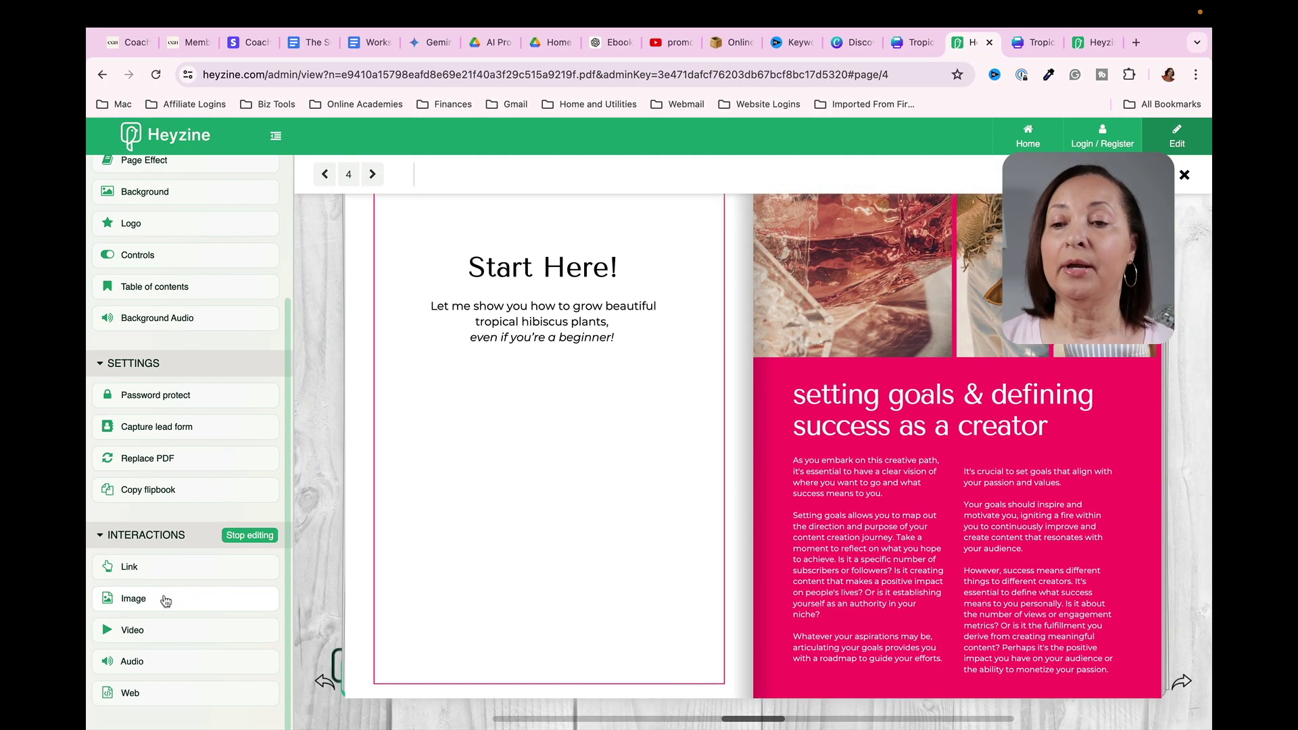
click(161, 631)
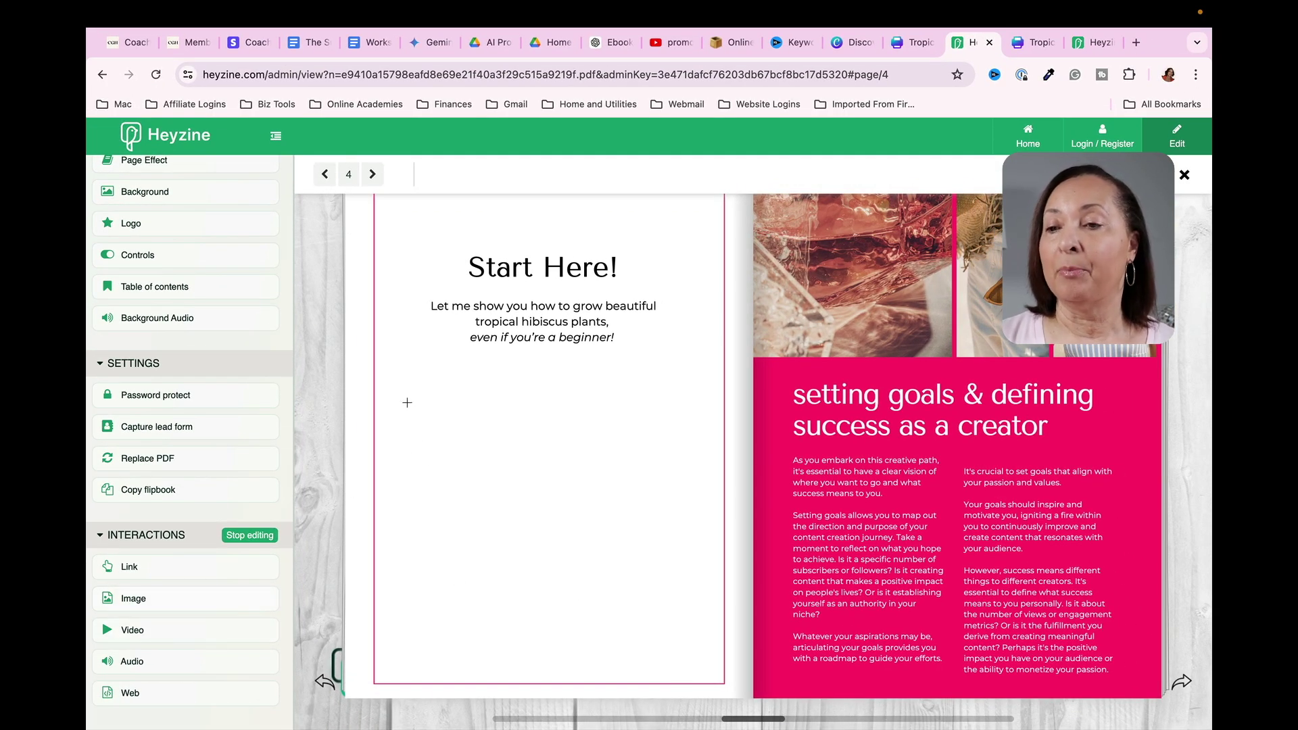
drag(407, 402, 692, 605)
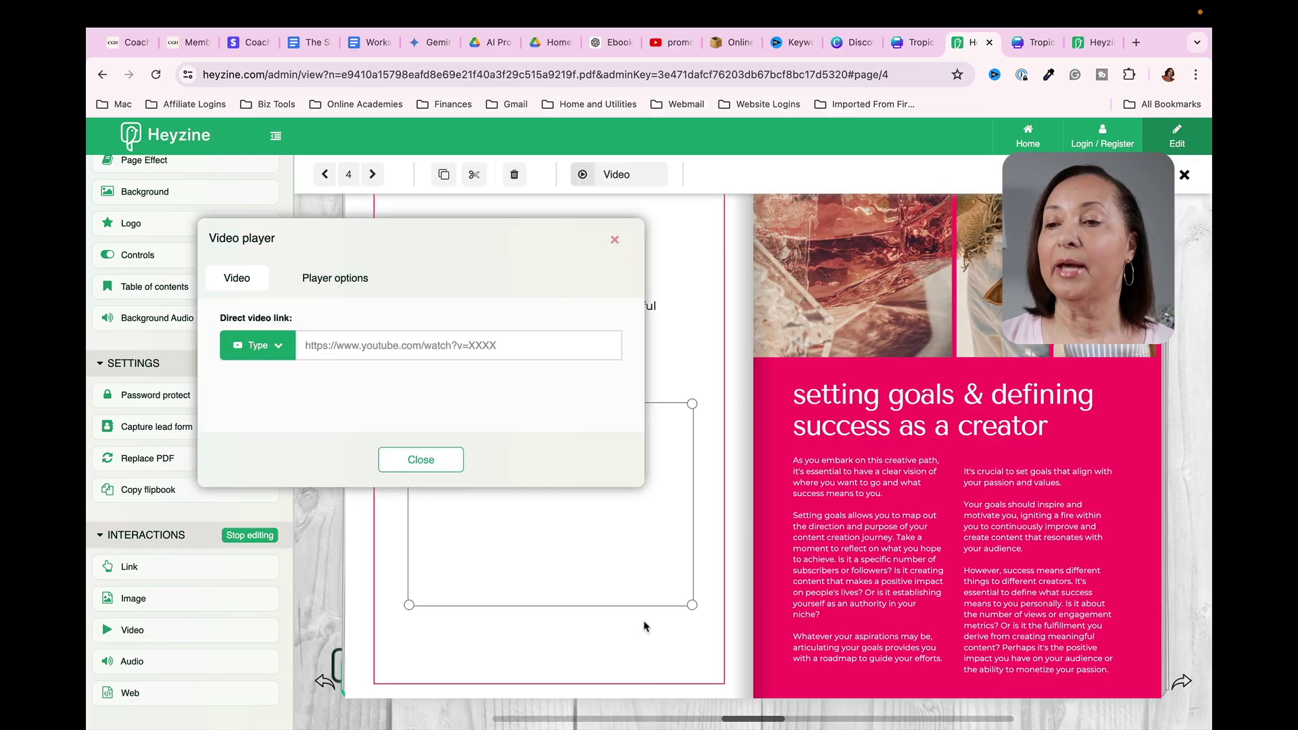
- Paste the YouTube video URL and set the player to highlight on page turn and start muted
click(392, 345)
text(https://youtu.be/qnTNa4PsJ1w?si=Q2tVgbFvqRUXxG7T)
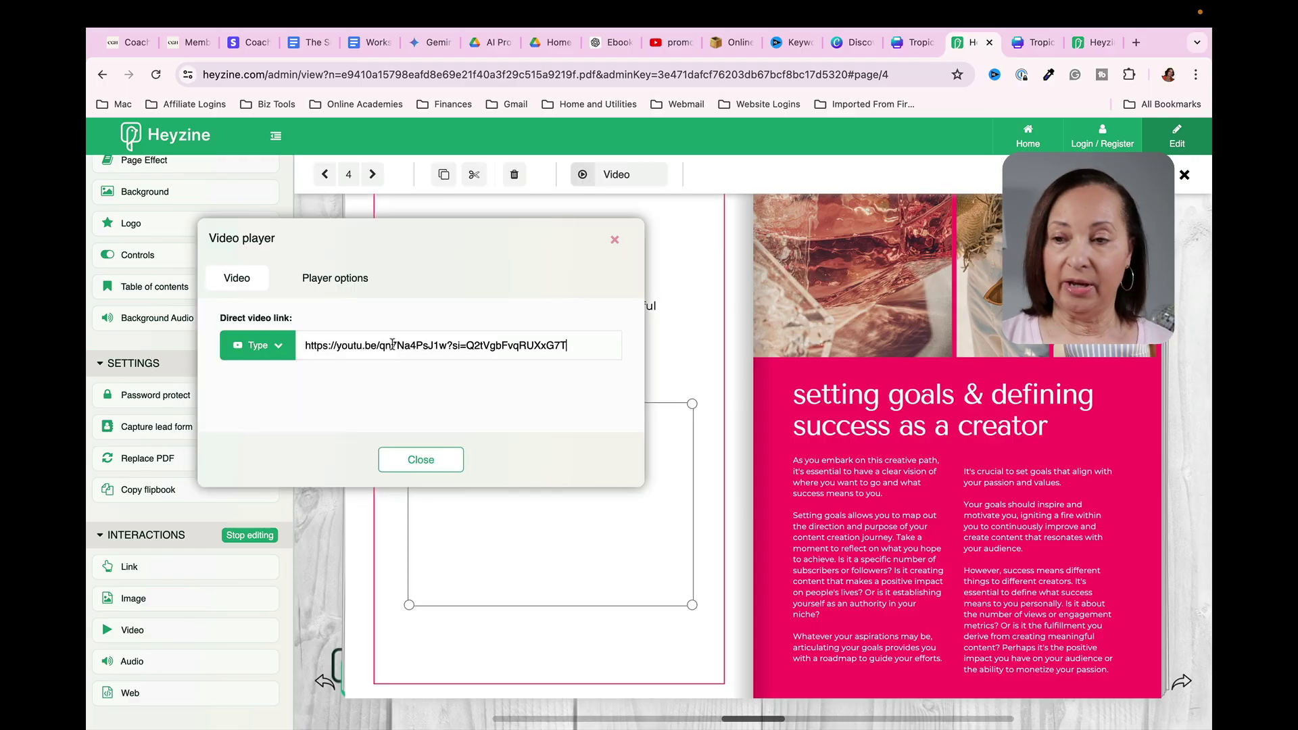
click(335, 278)
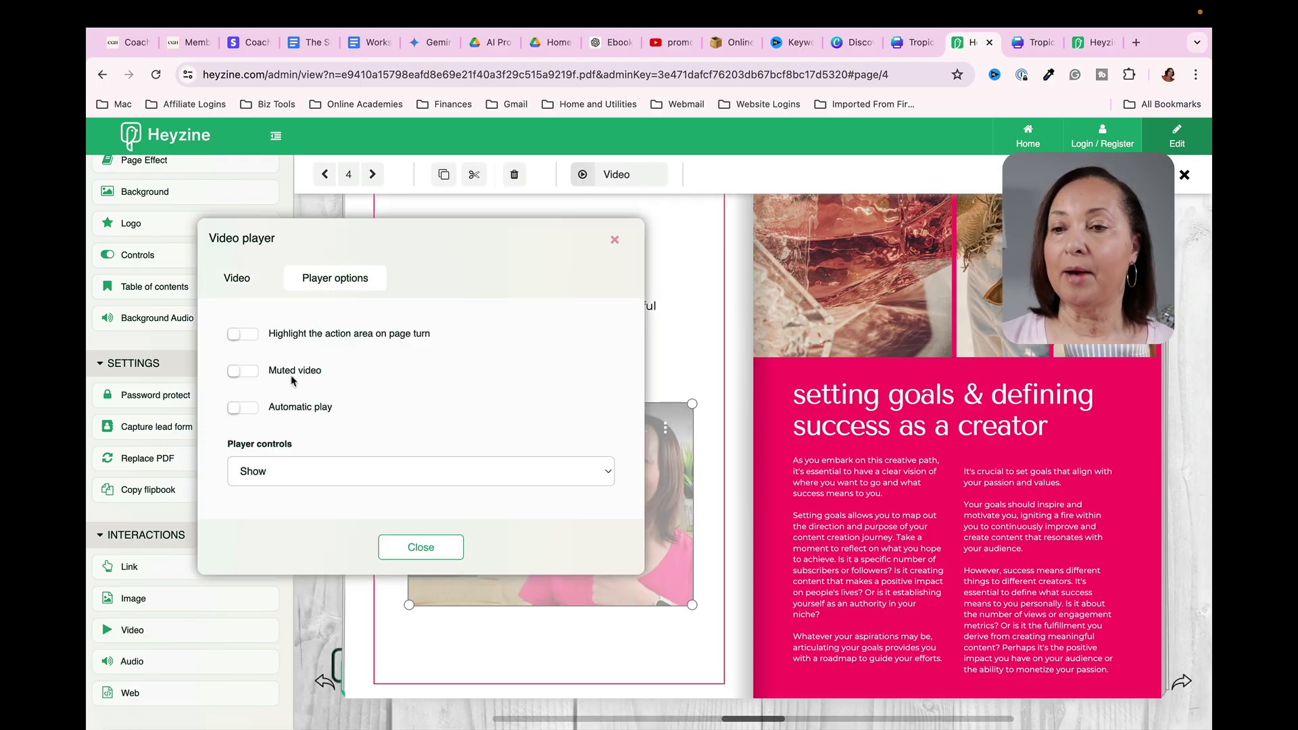
click(246, 335)
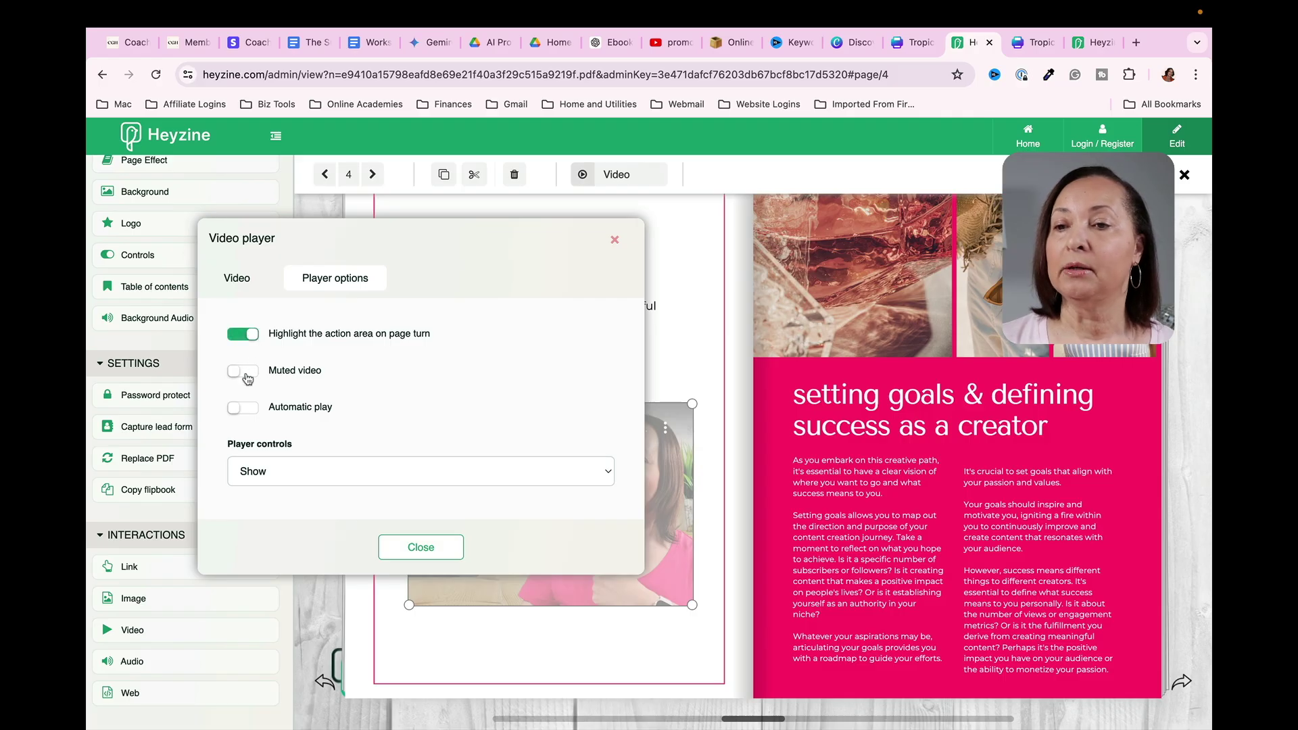
click(243, 370)
click(419, 547)
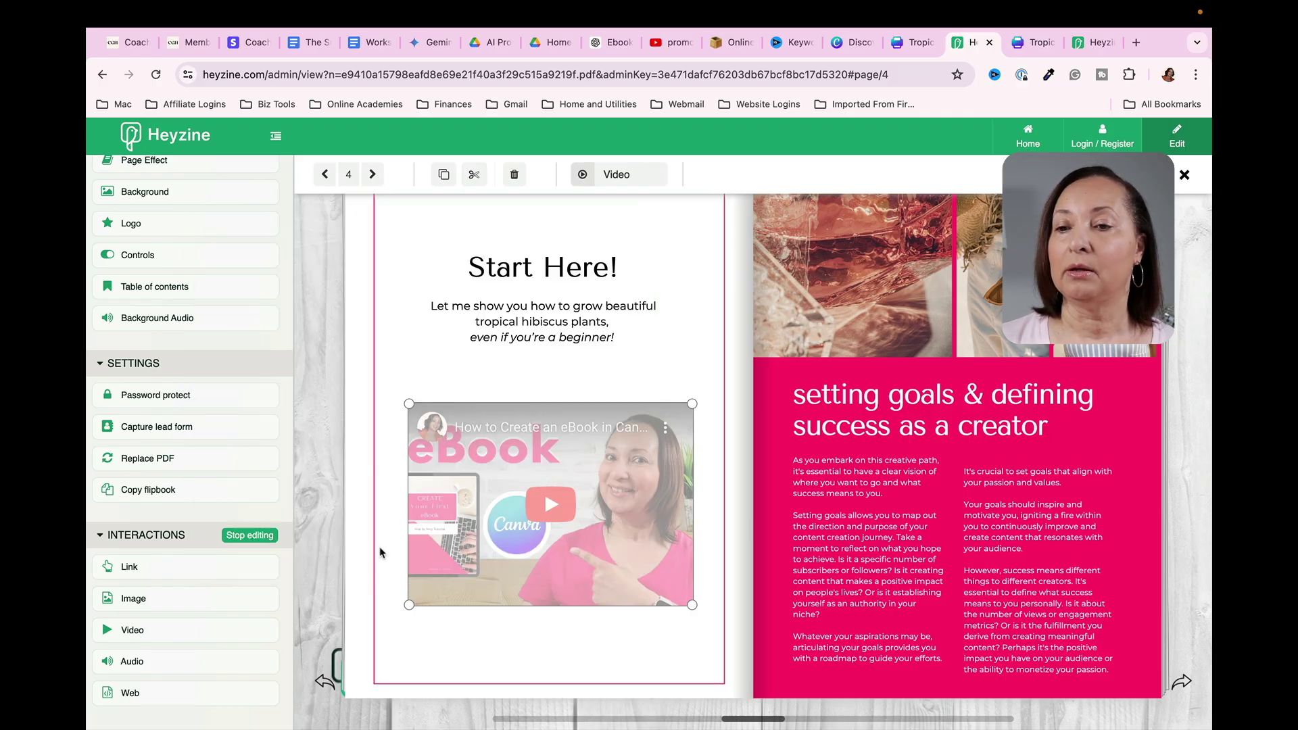
- Exit editing and turn back to the Table of Contents spread
click(262, 536)
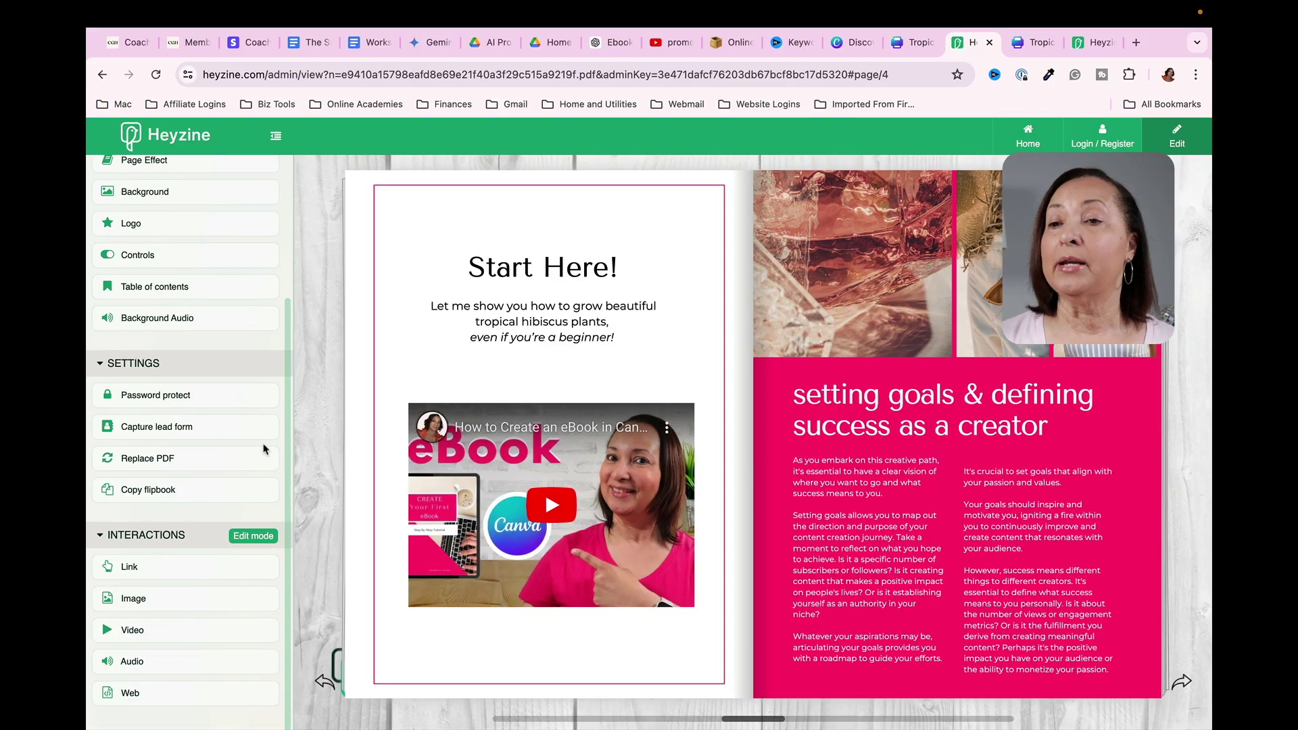
scroll(262, 382, up, 3)
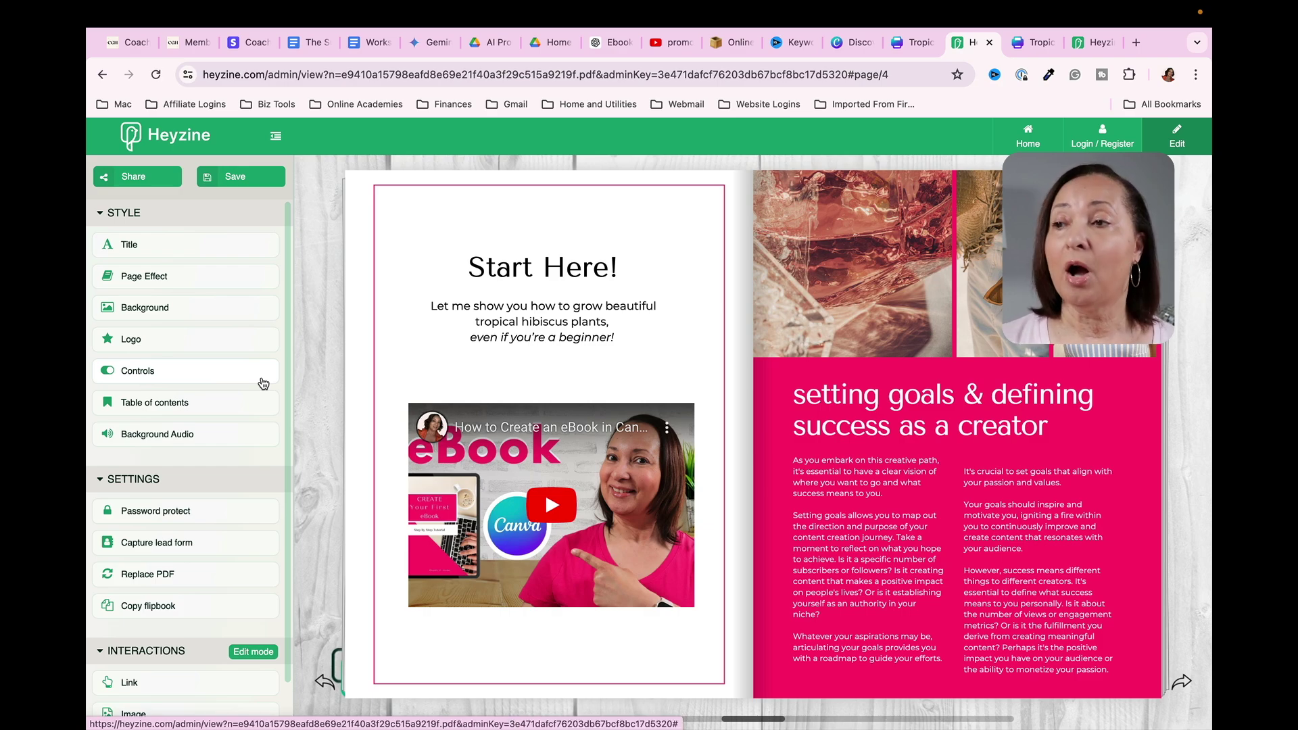
click(541, 301)
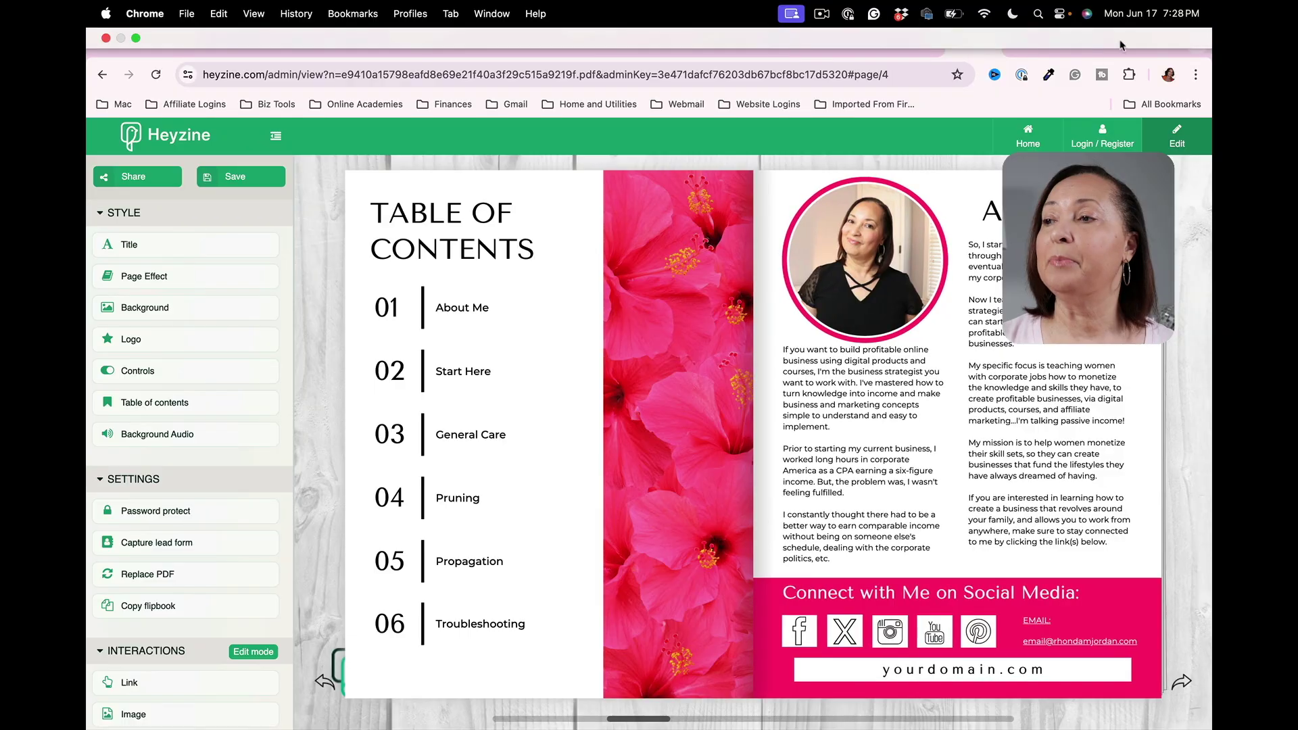
click(1094, 43)
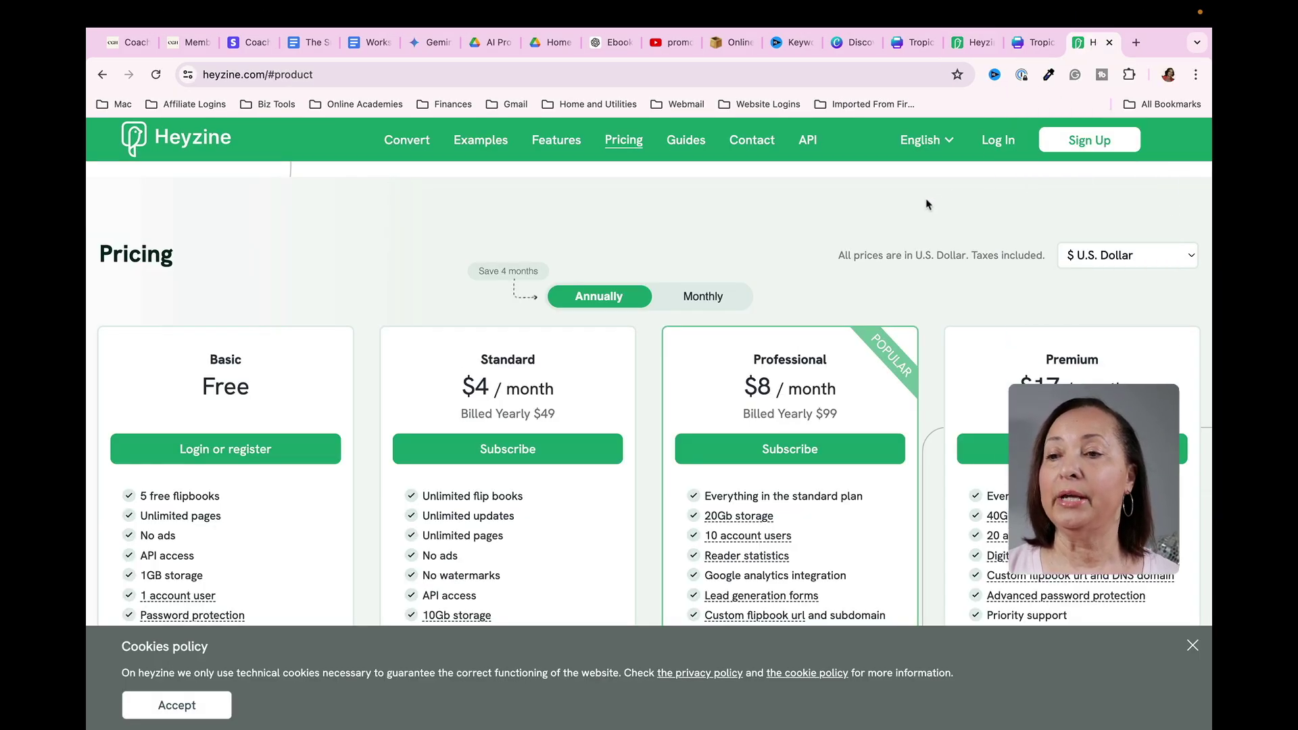
scroll(909, 205, down, 2)
scroll(909, 206, down, 1)
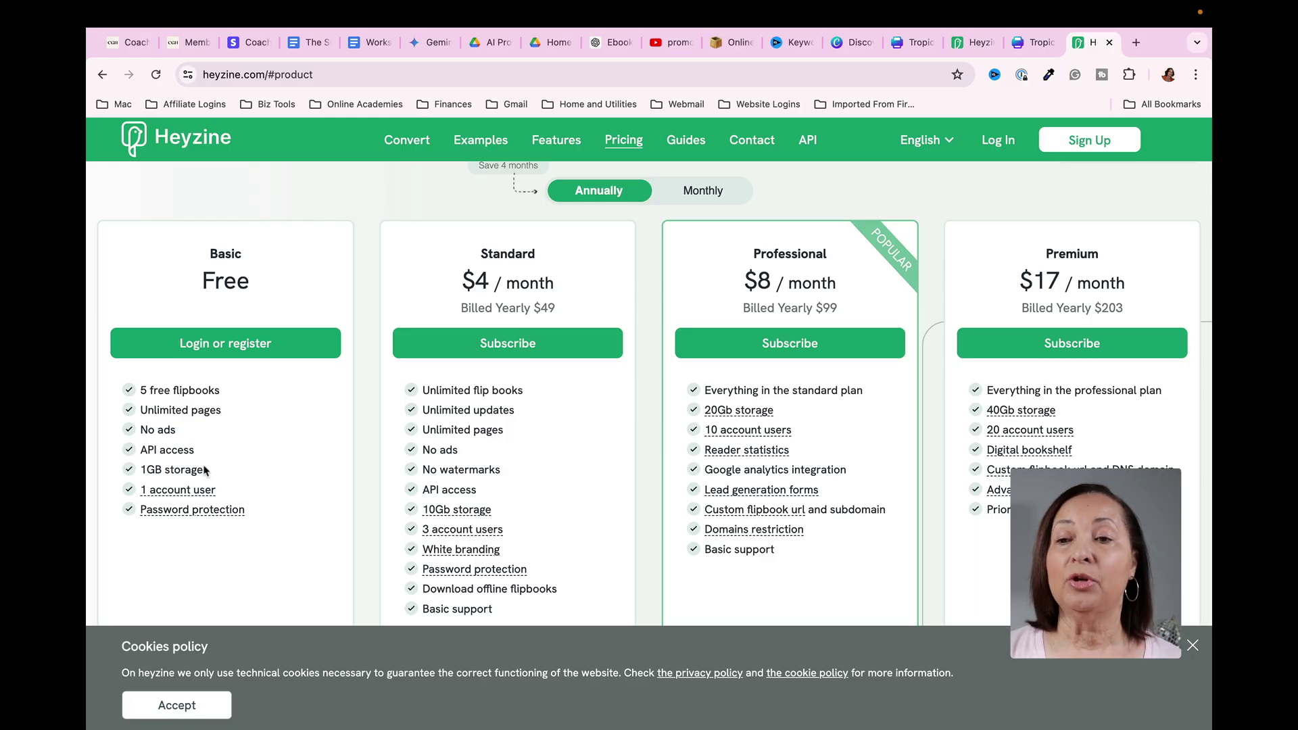
mouse_move(236, 516)
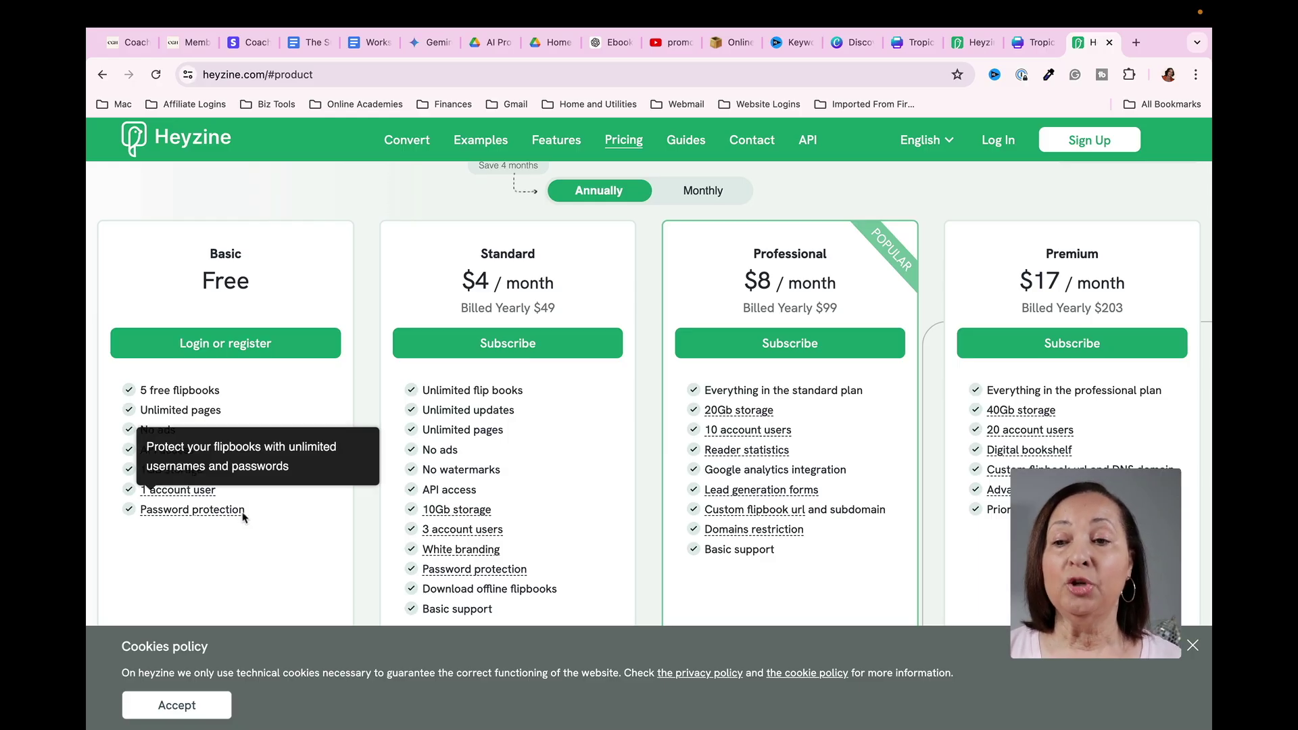
mouse_move(324, 497)
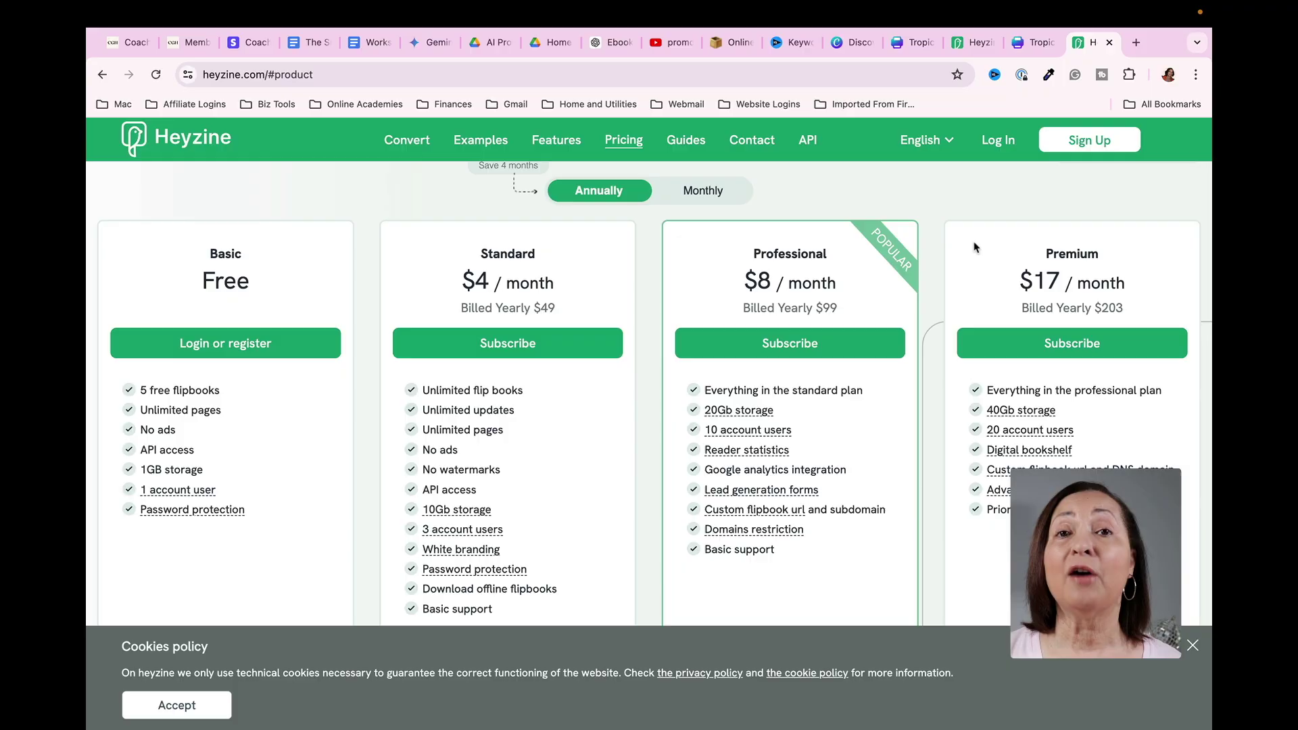
click(980, 42)
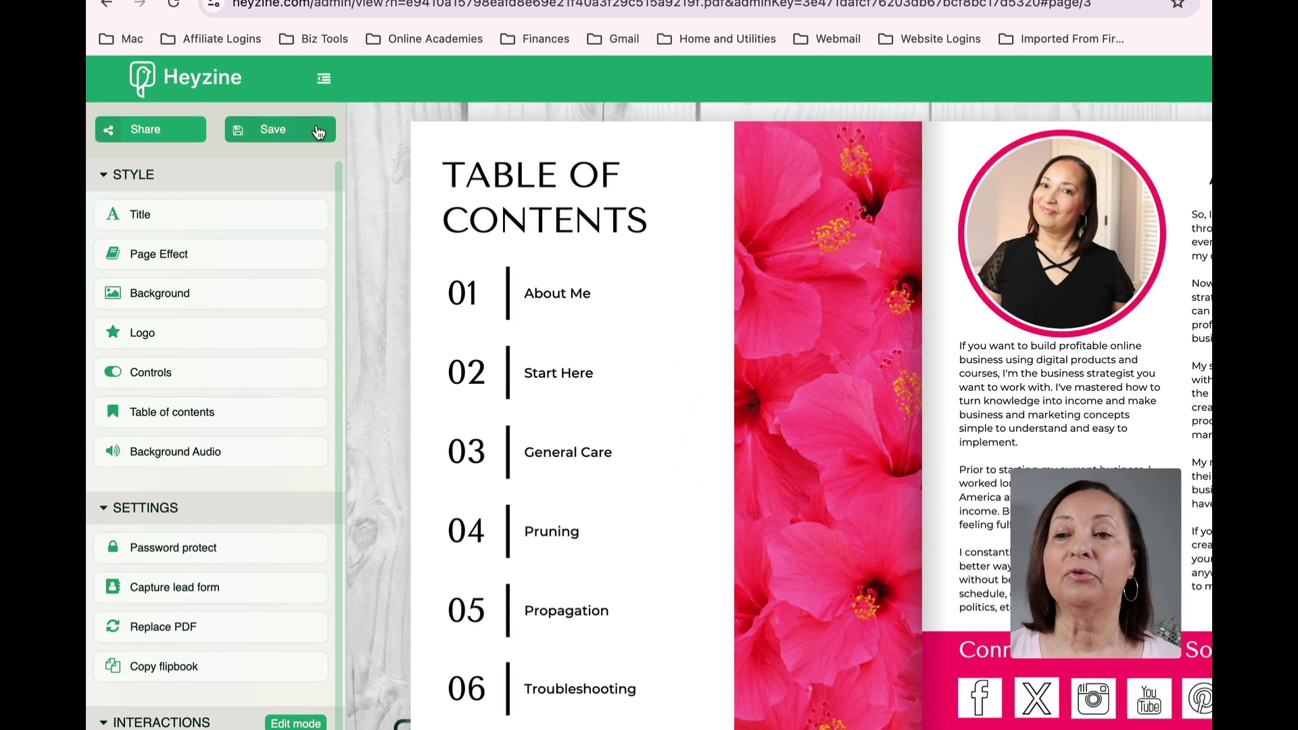
- Save the flipbook, copy the reader link from Share, and open a new browser tab
click(273, 132)
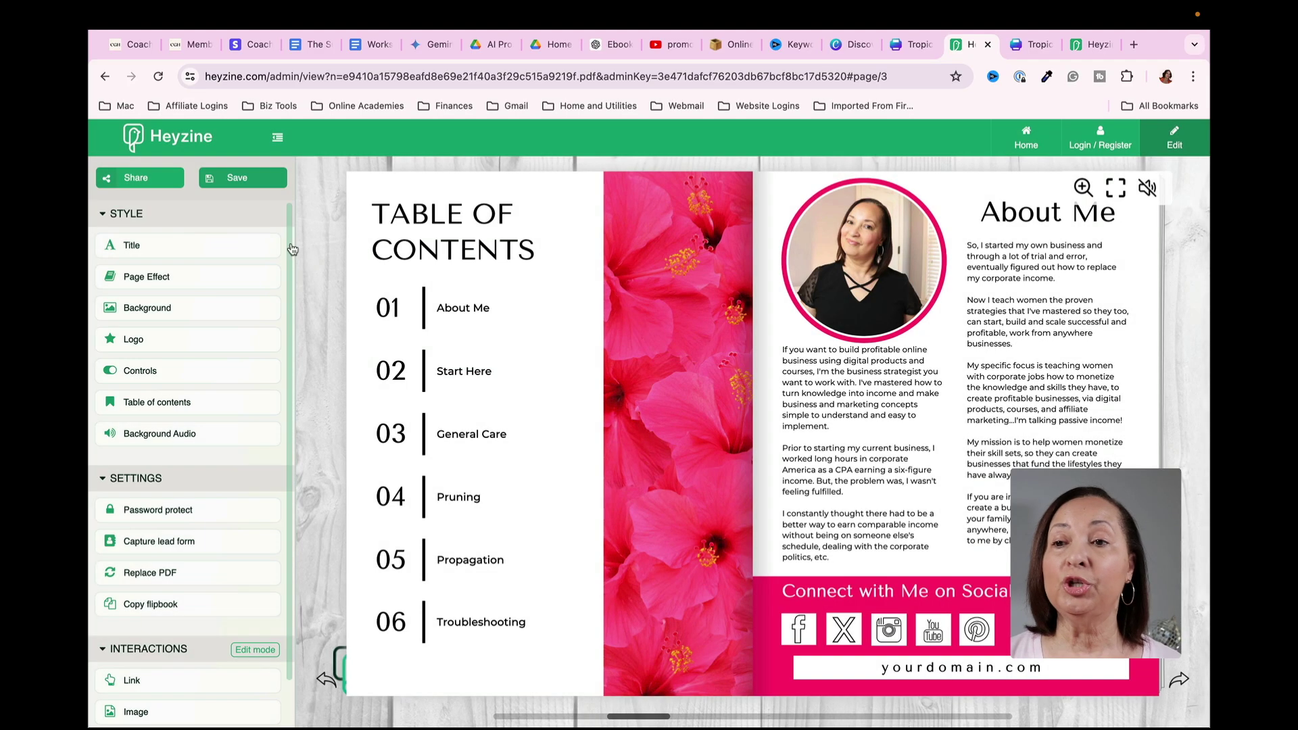
click(136, 178)
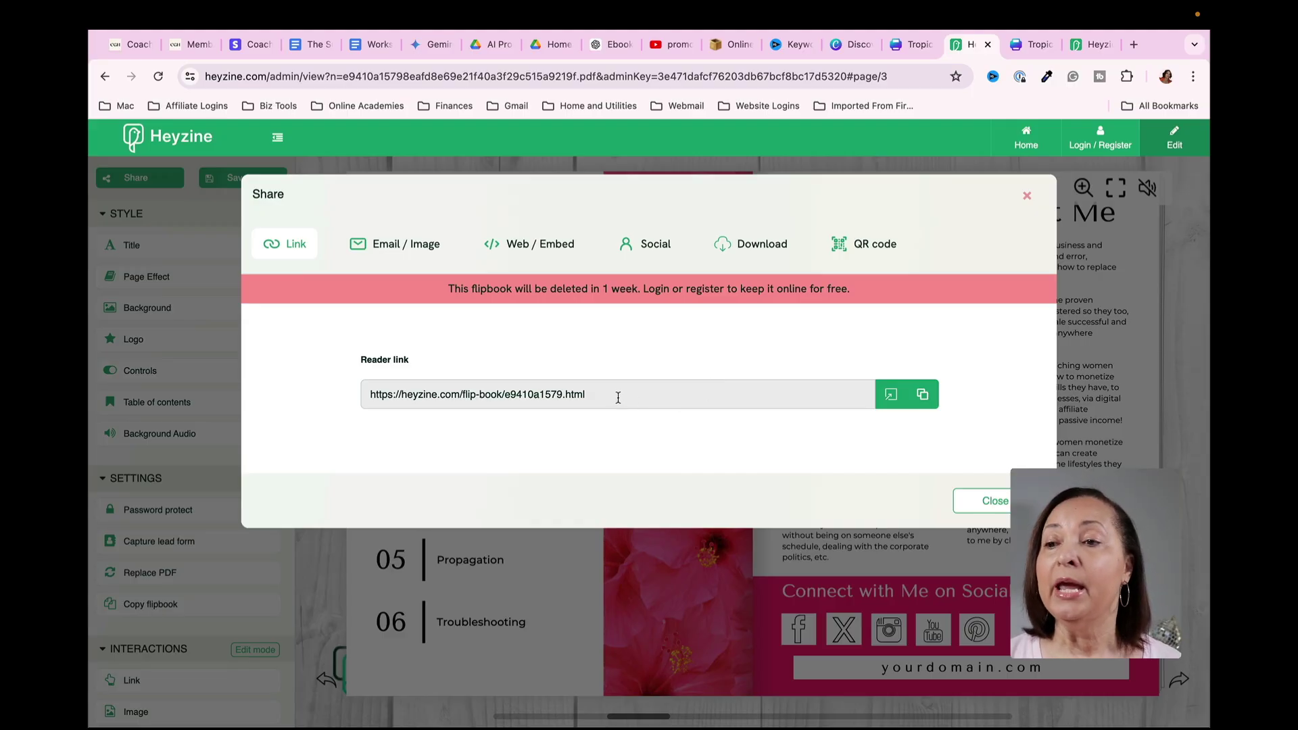
drag(618, 395, 364, 395)
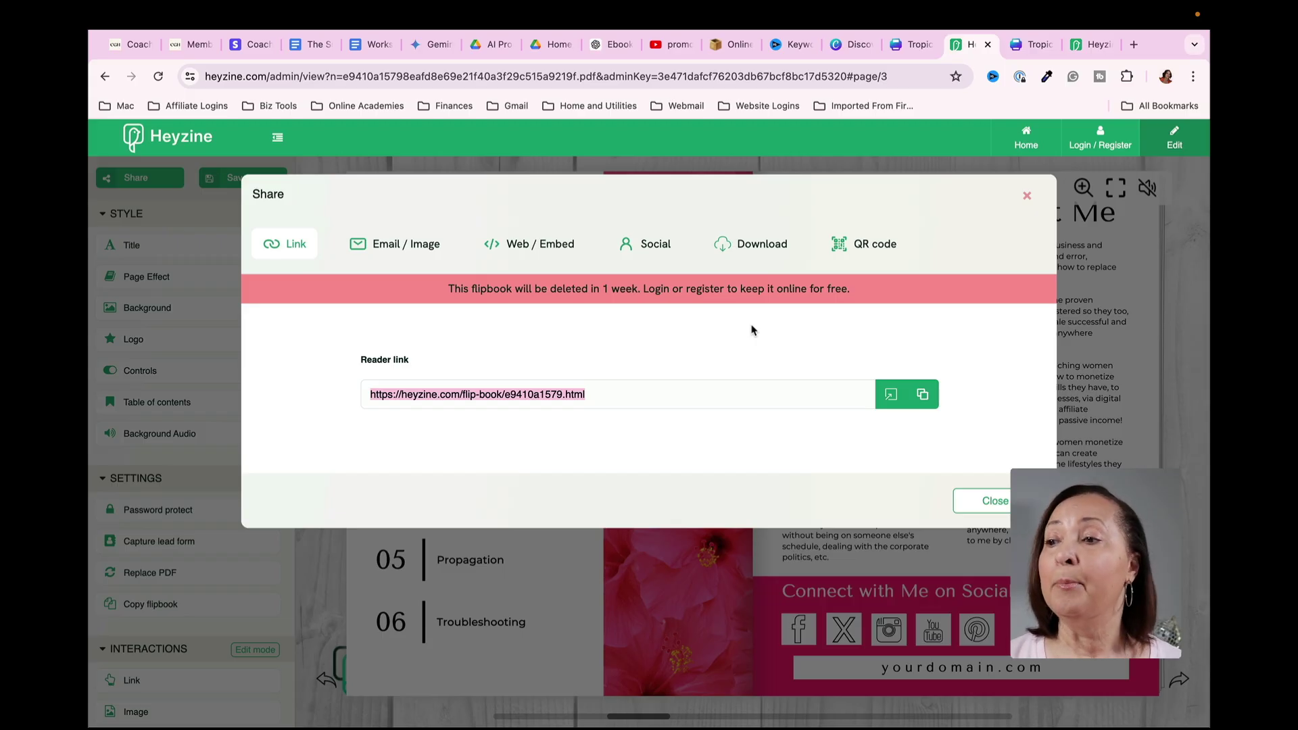
click(1132, 45)
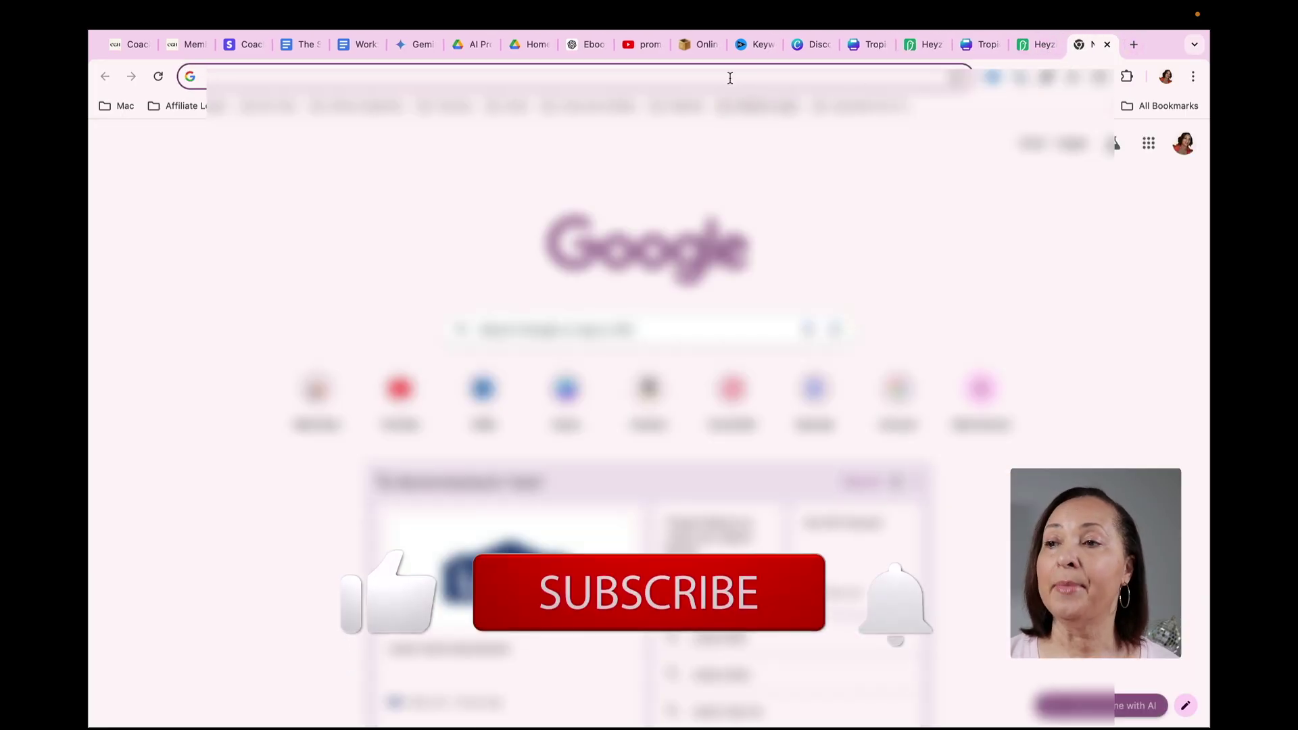
- Load the published flipbook by pasting its reader link into the new tab
click(730, 78)
key(ctrl+v)
key(Return)
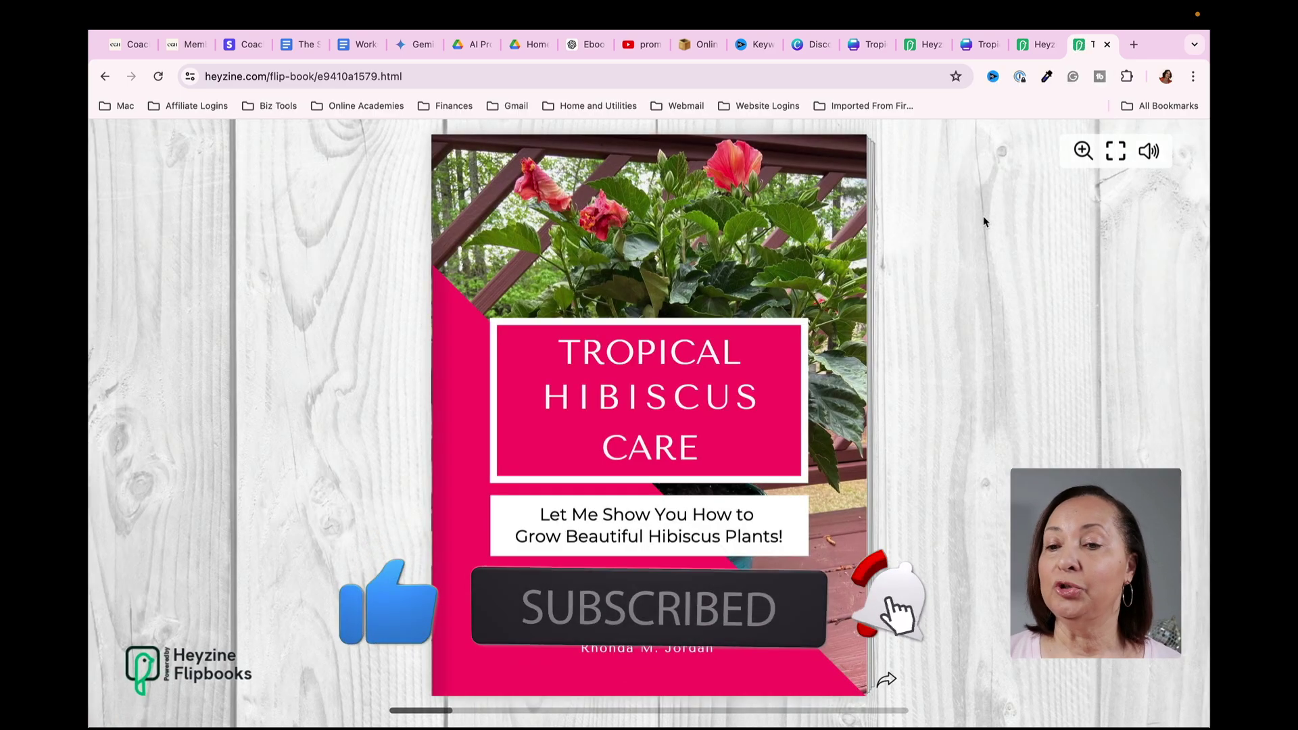
- On the contents spread, confirm the yourdomain.com bar opens the YouTube channel, then close that tab
click(887, 681)
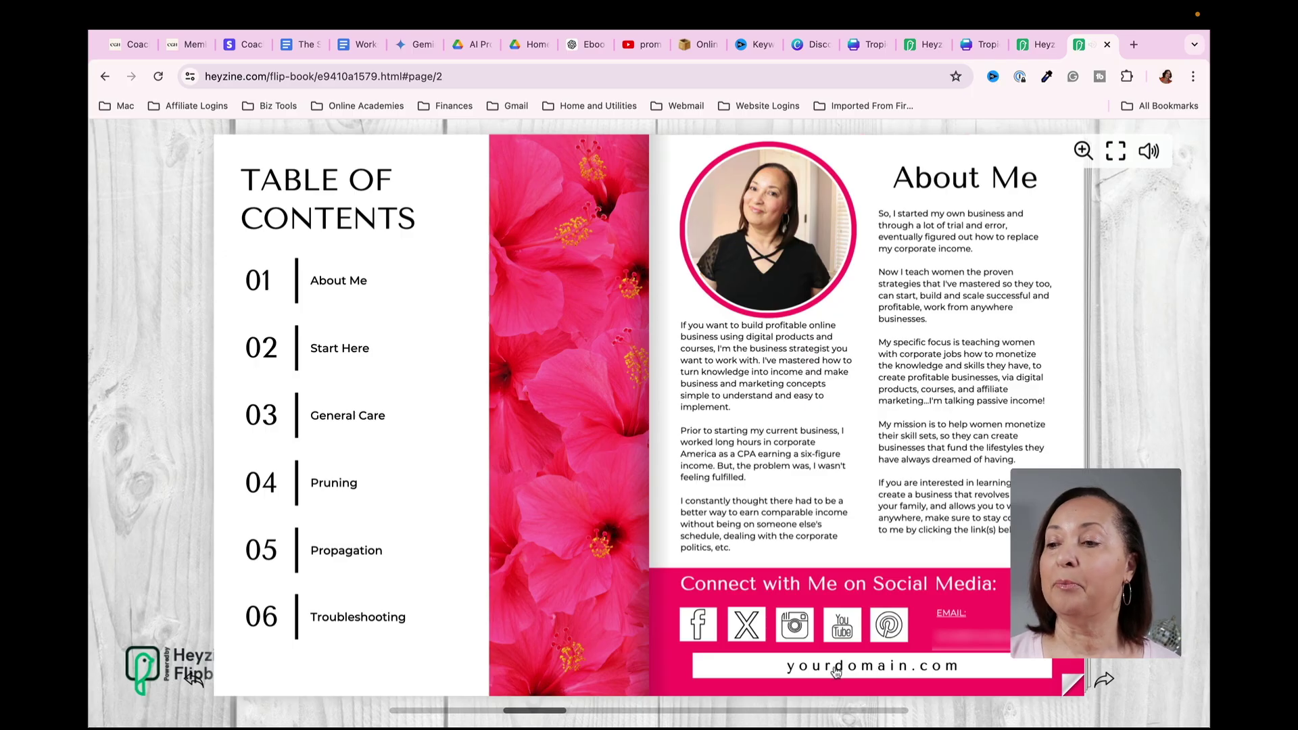
click(870, 670)
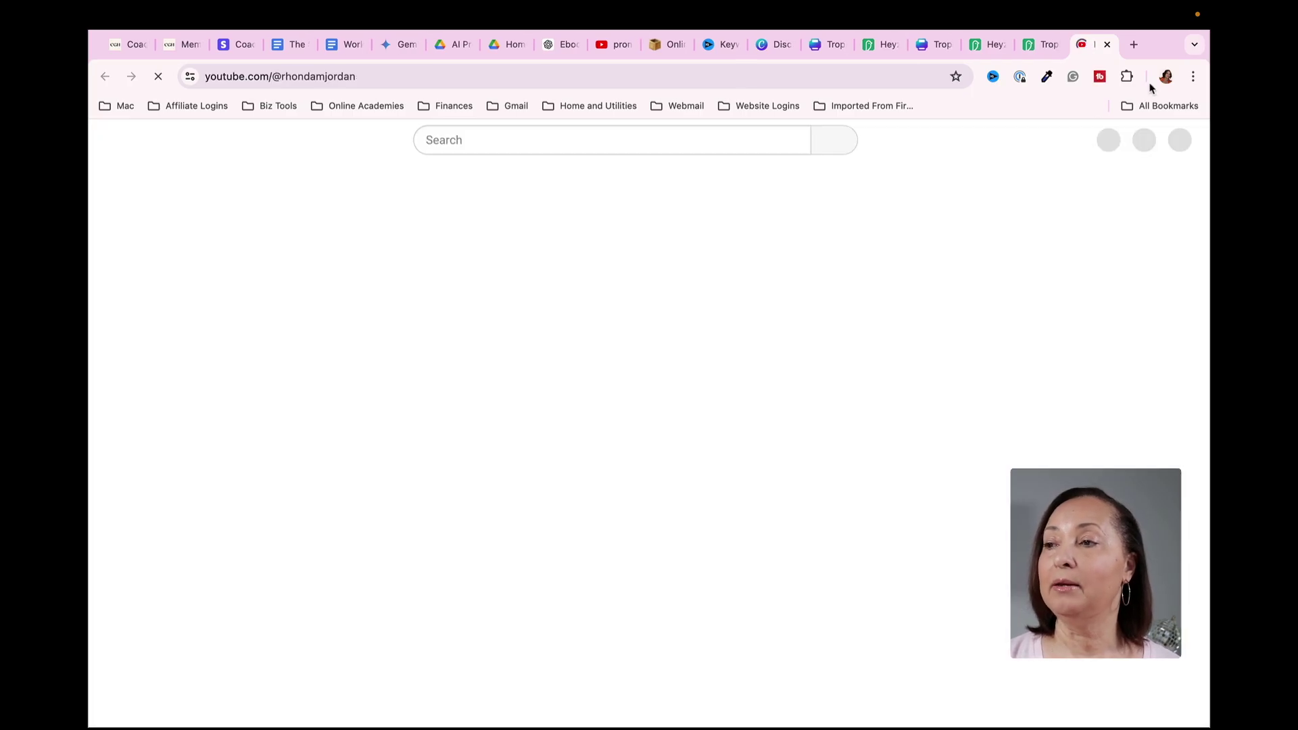
click(1107, 45)
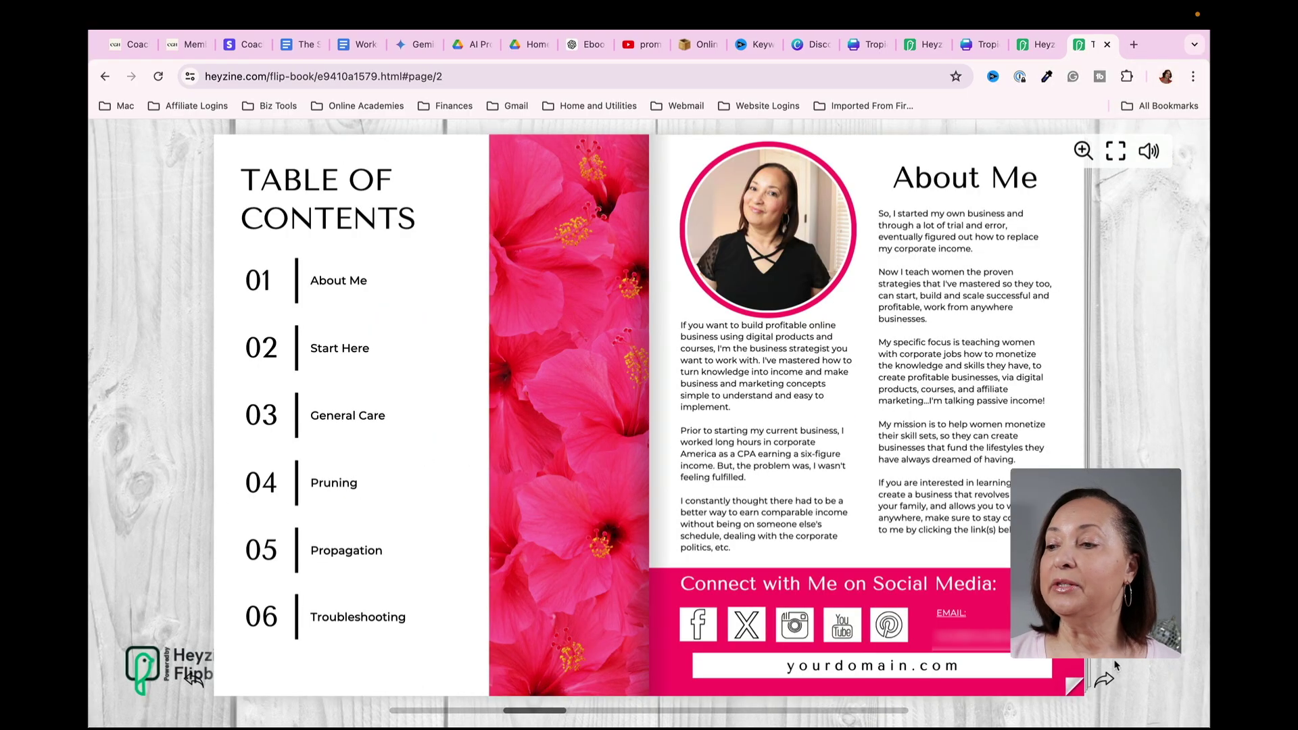
- Turn to the Start Here spread and play its embedded YouTube video
click(1113, 682)
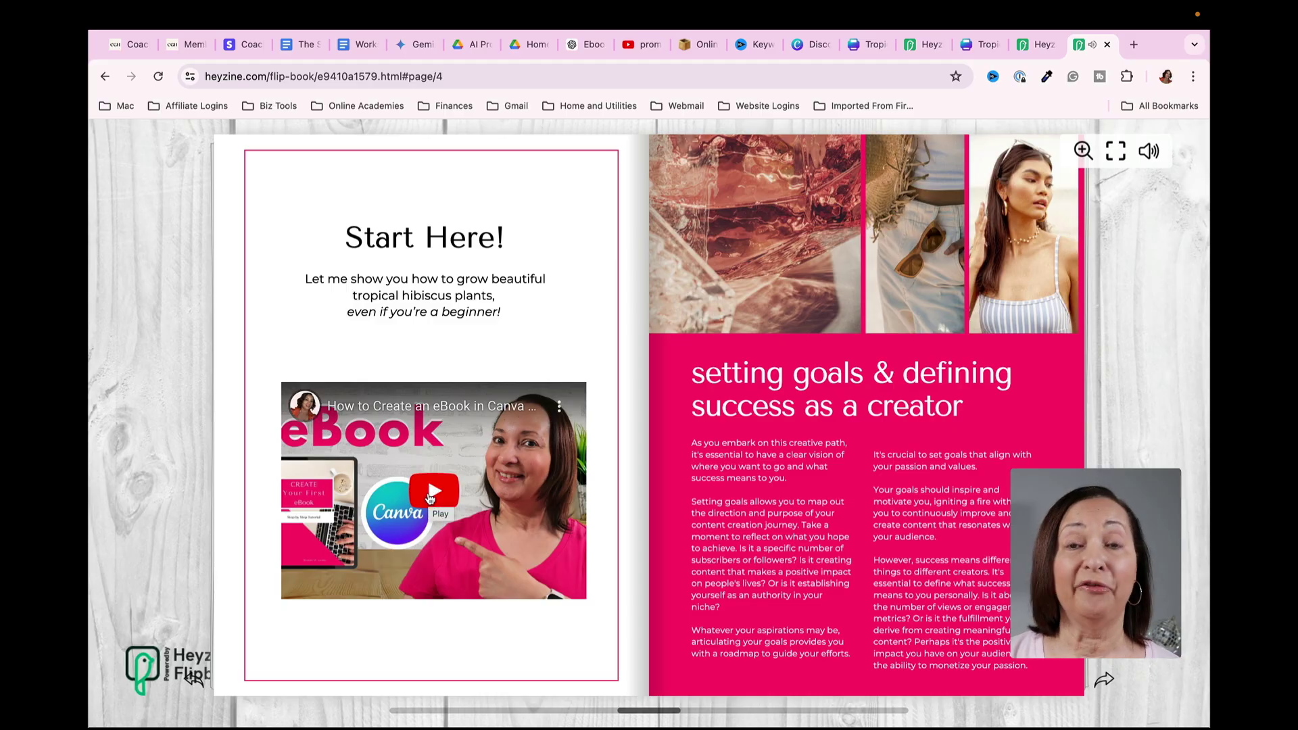
click(430, 497)
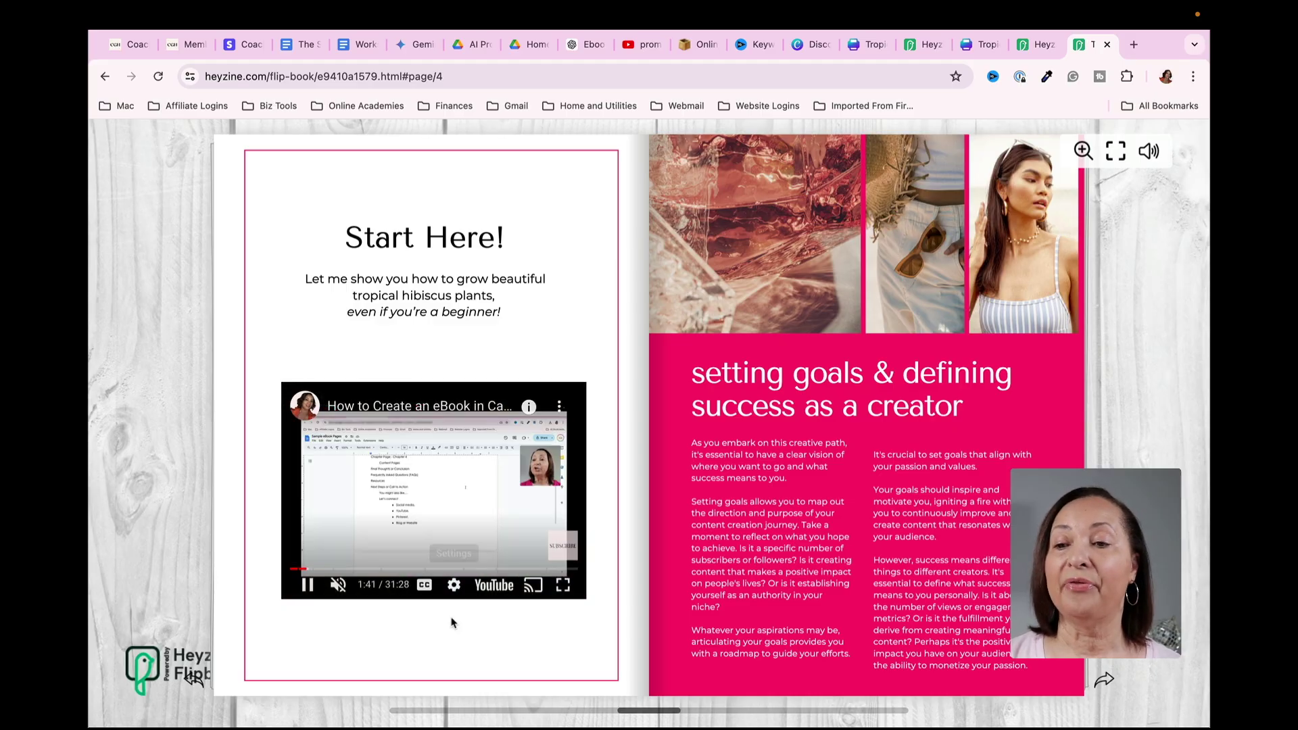